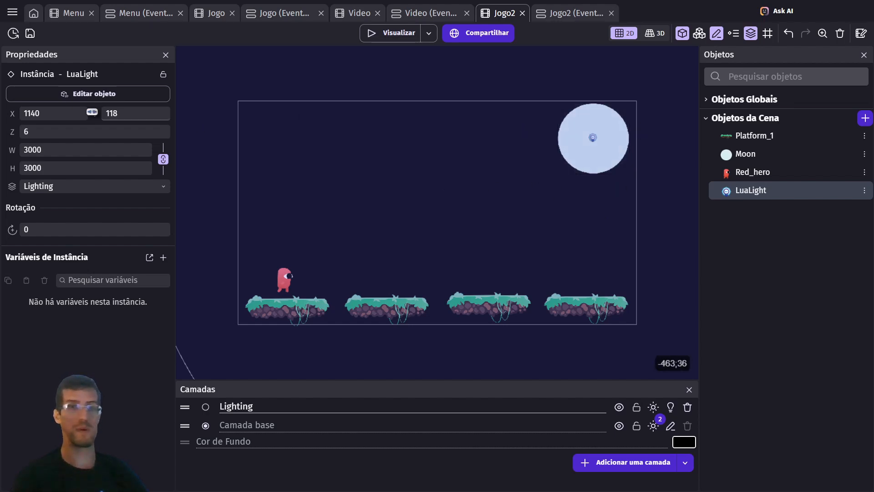
# Create a new scene named Particulas and open it in the scene editor
pyautogui.click(12, 12)
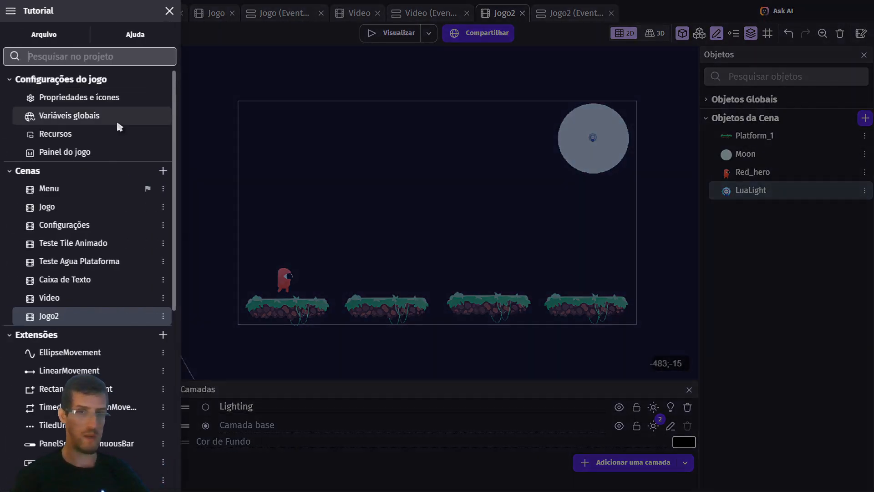
pyautogui.click(163, 170)
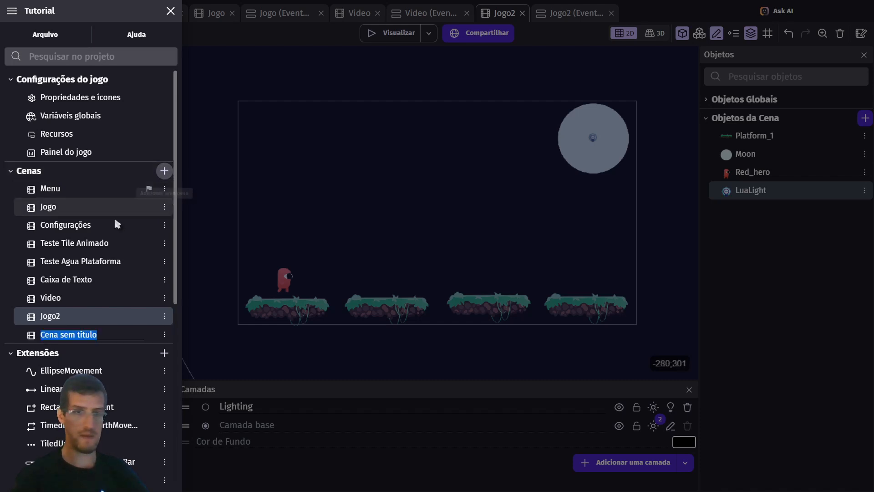
pyautogui.write('Particulas')
pyautogui.press('Return')
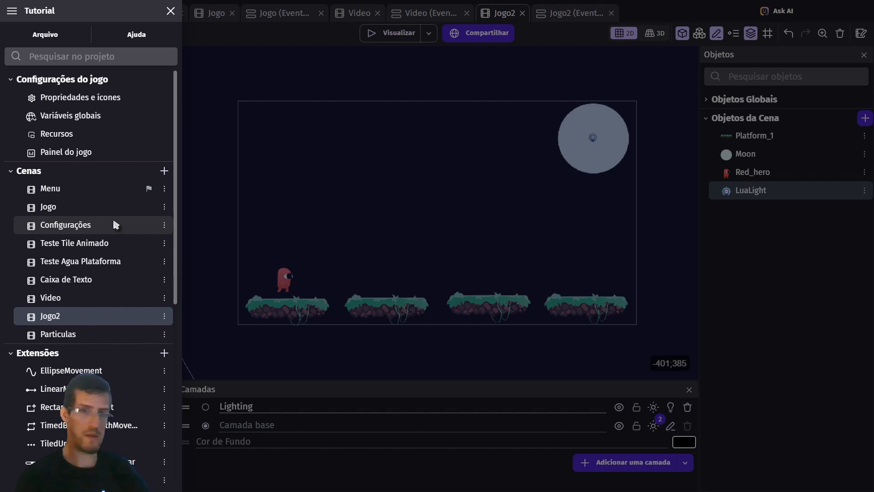
pyautogui.click(86, 337)
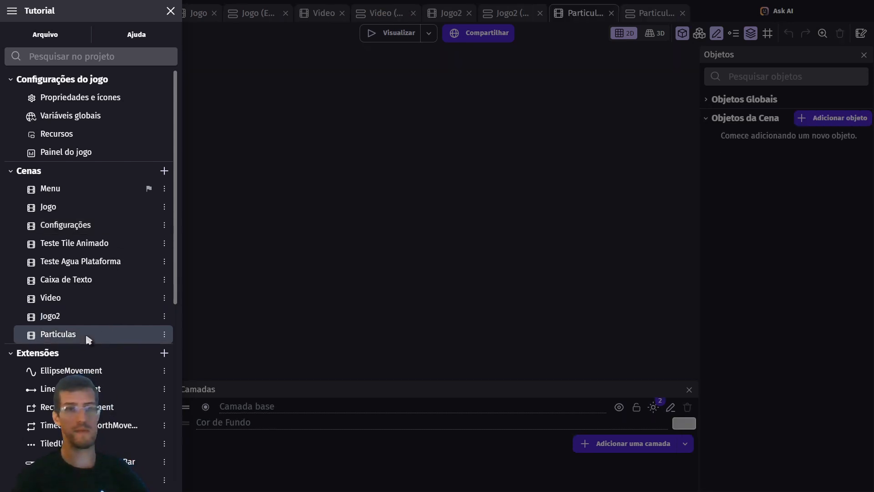
pyautogui.click(474, 257)
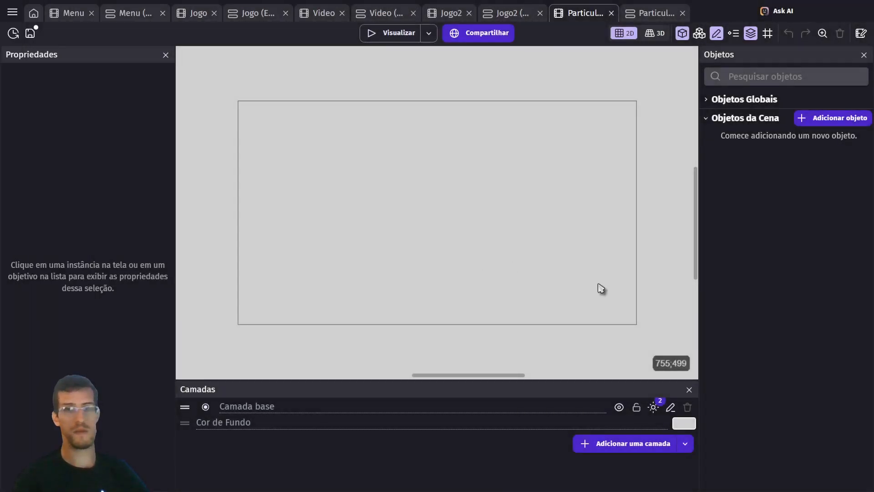
# Set the Particulas scene's background colour to black
pyautogui.click(684, 424)
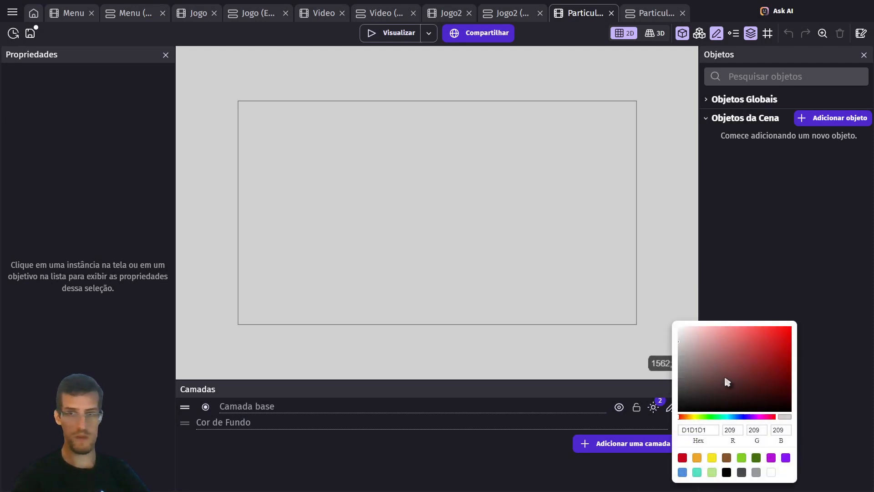
pyautogui.click(726, 472)
pyautogui.click(656, 223)
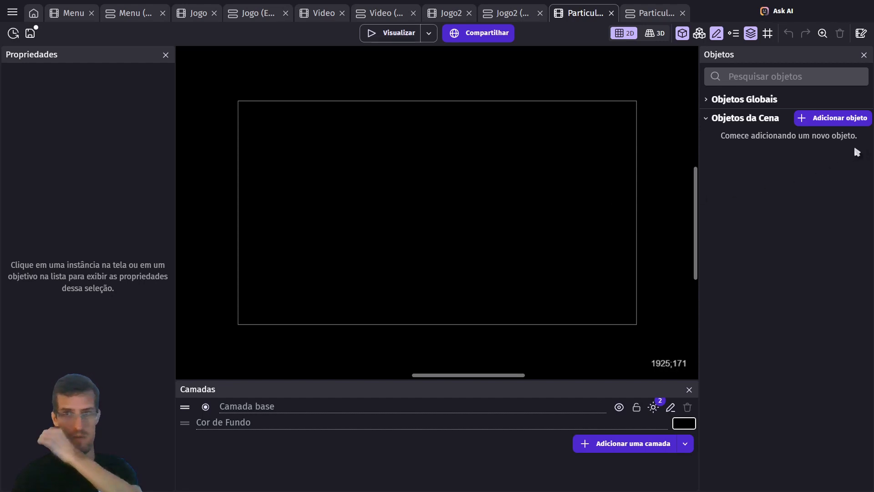
# Add a 2D particle emitter to the scene objects using the Basic Flame and Sparks preset
pyautogui.click(832, 119)
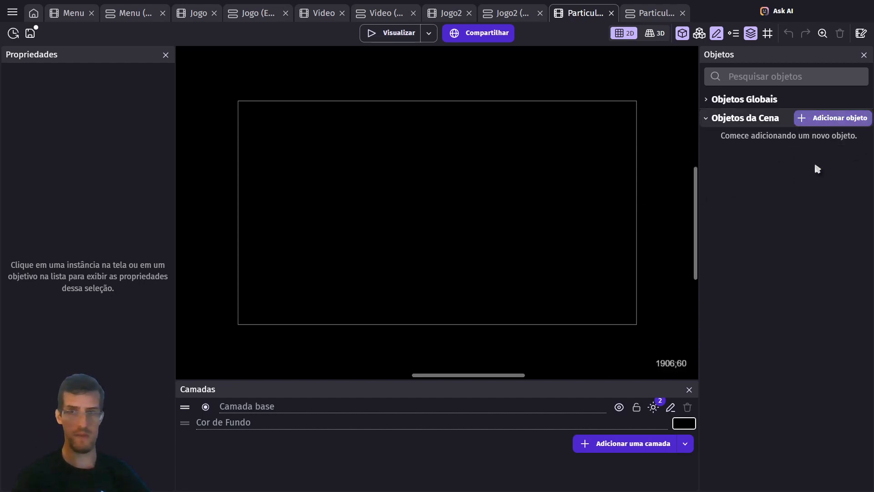
pyautogui.scroll(-8, 419, 240)
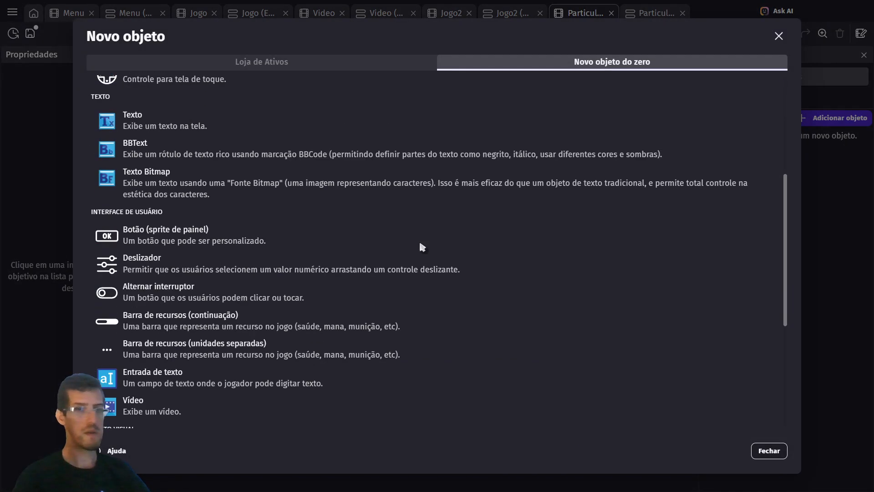
pyautogui.scroll(-1, 419, 240)
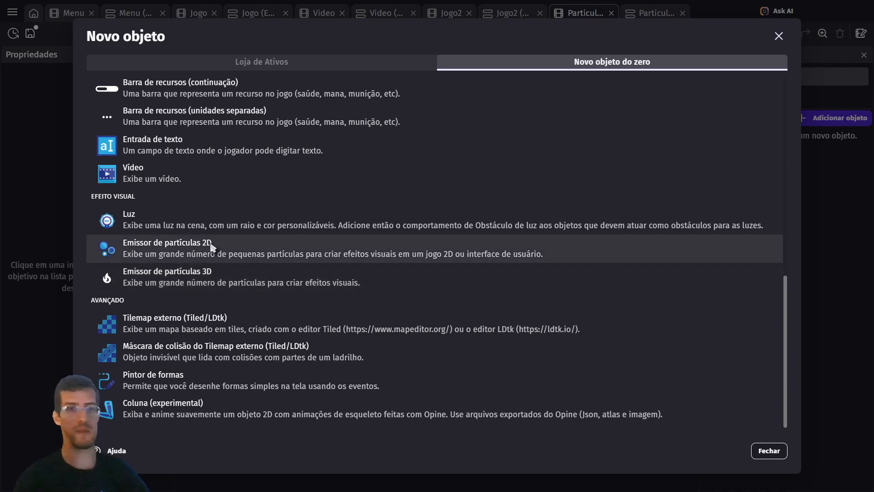
pyautogui.click(160, 246)
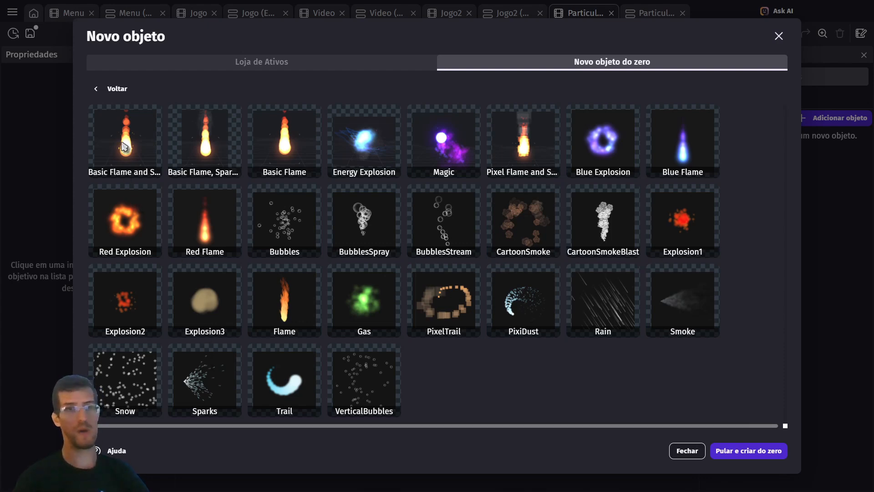
pyautogui.click(122, 159)
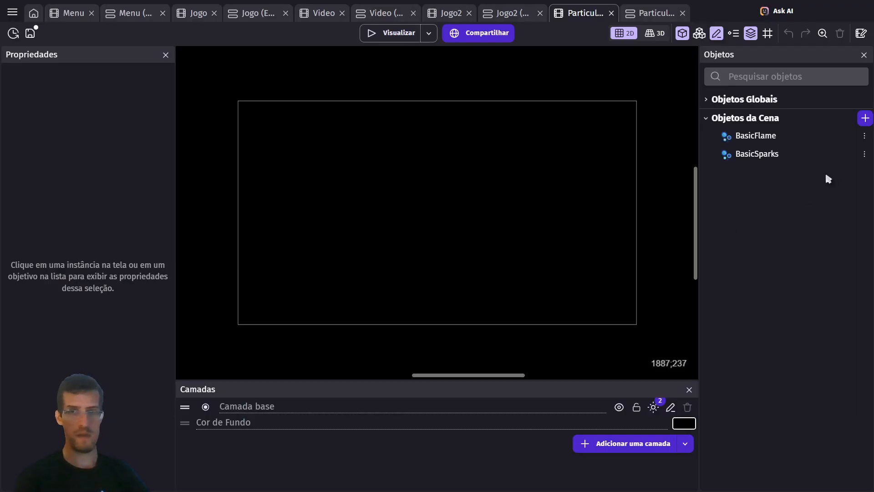
# Place a BasicFlame instance left of the scene's centre and set the background colour to grey 9B9B9B
pyautogui.click(759, 136)
pyautogui.click(378, 225)
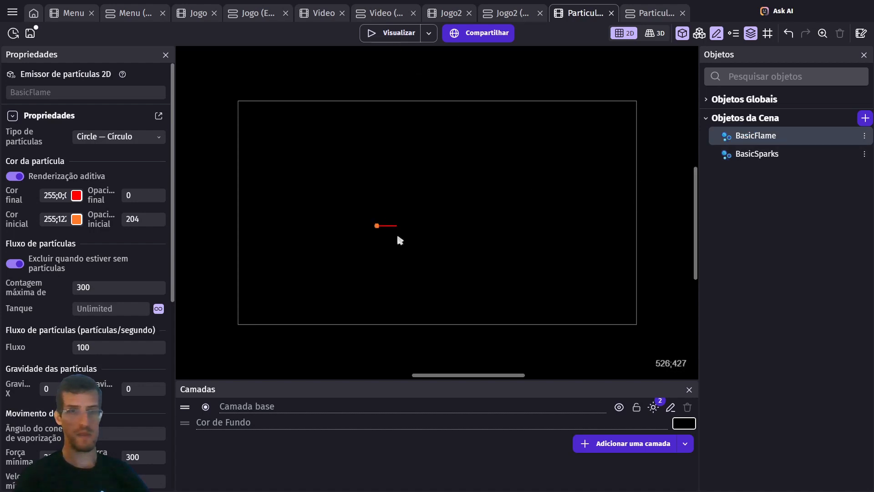
pyautogui.click(687, 426)
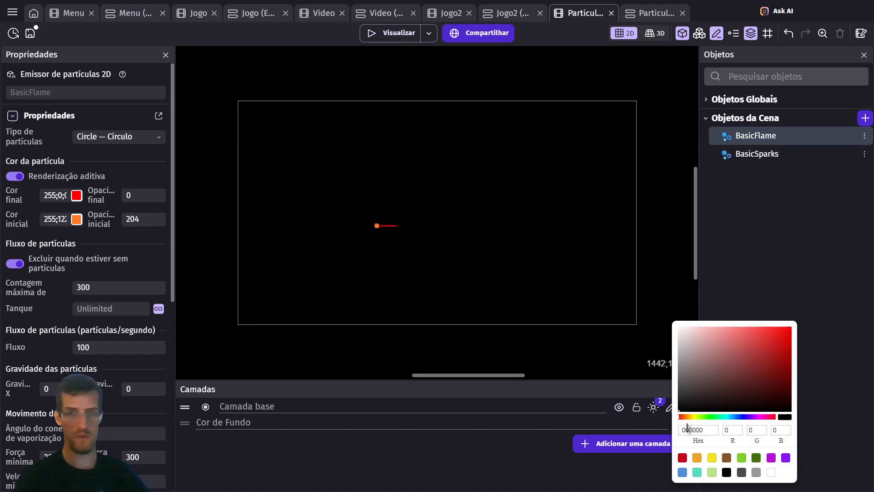
pyautogui.click(756, 472)
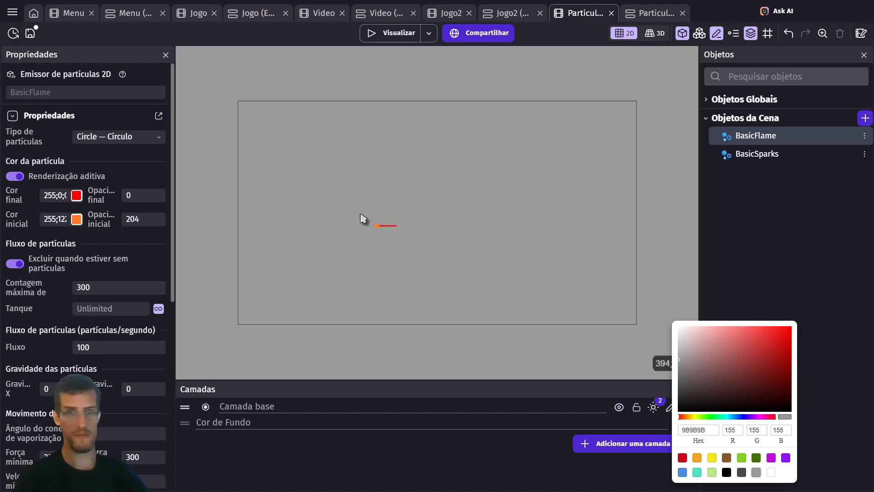
pyautogui.click(404, 221)
# Move the BasicFlame instance to about X 560, Y 382 and preview the scene
pyautogui.moveTo(383, 227); pyautogui.dragTo(419, 220)
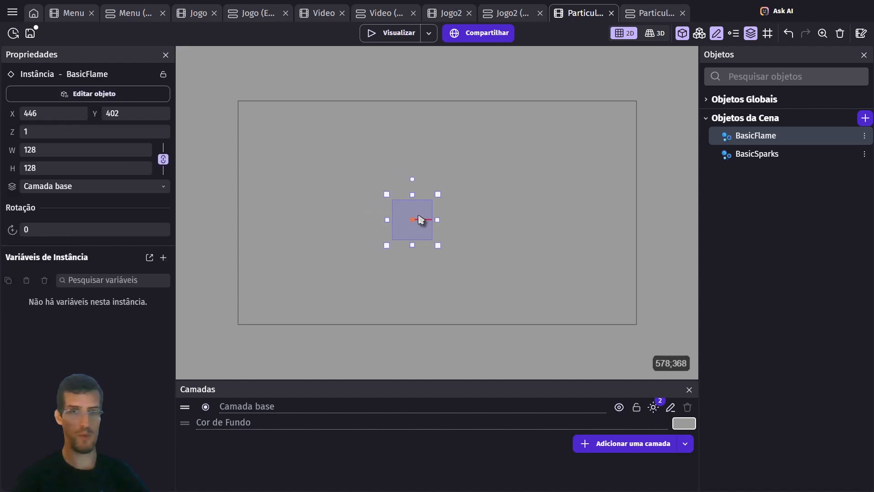
pyautogui.click(511, 182)
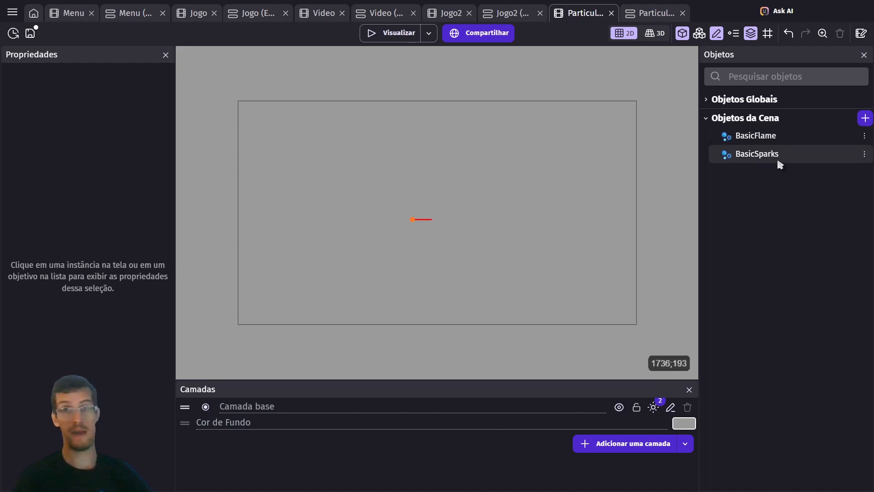
pyautogui.click(370, 32)
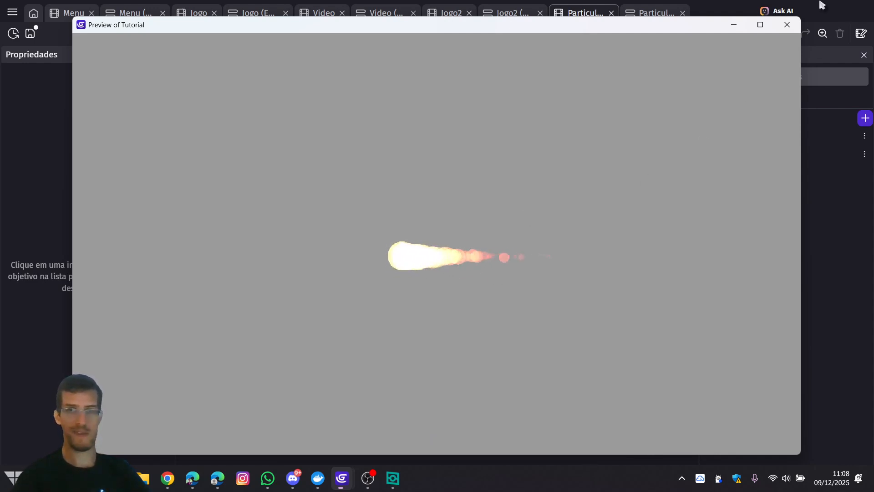
pyautogui.click(787, 25)
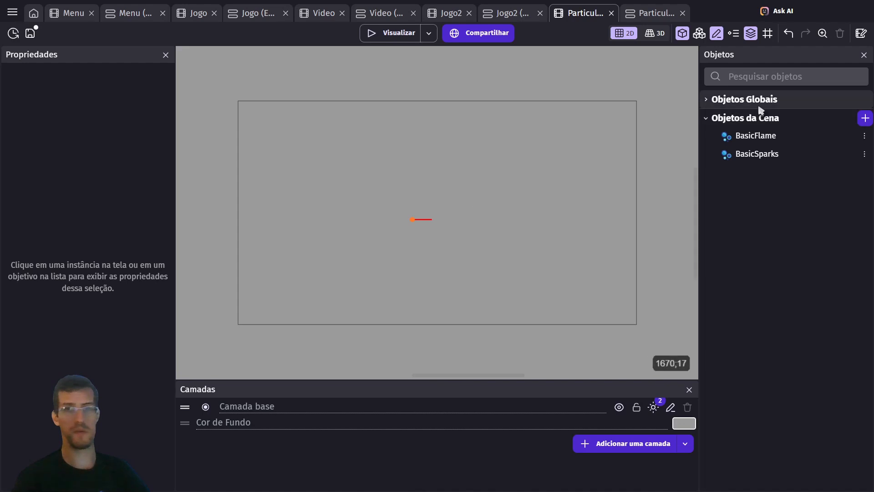
# Place a BasicSparks instance on top of the BasicFlame at about X 563, Y 380 and preview the combined effect
pyautogui.moveTo(740, 158); pyautogui.dragTo(415, 222)
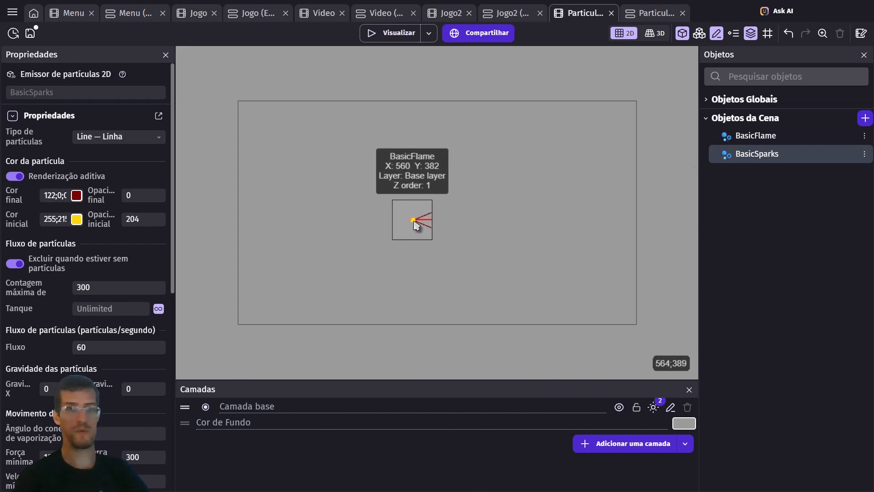
pyautogui.click(552, 227)
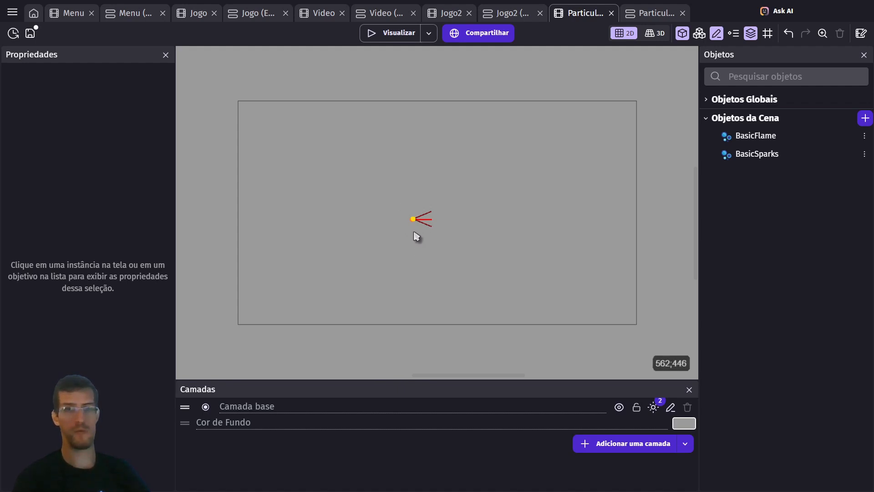
pyautogui.click(387, 37)
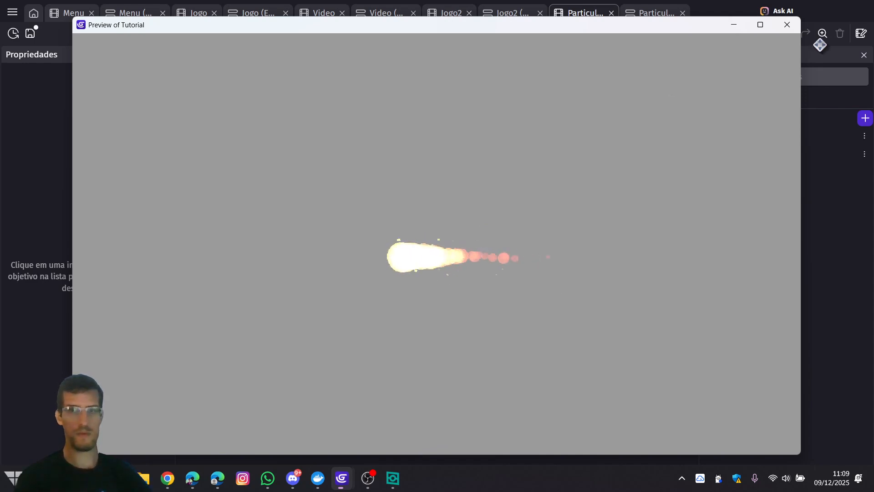
pyautogui.click(787, 25)
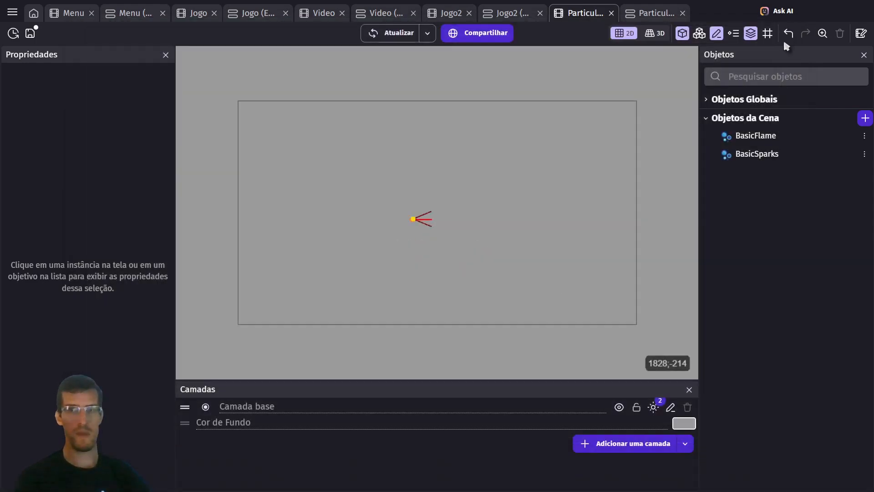
# Delete the BasicSparks instance that overlaps the BasicFlame
pyautogui.click(417, 224)
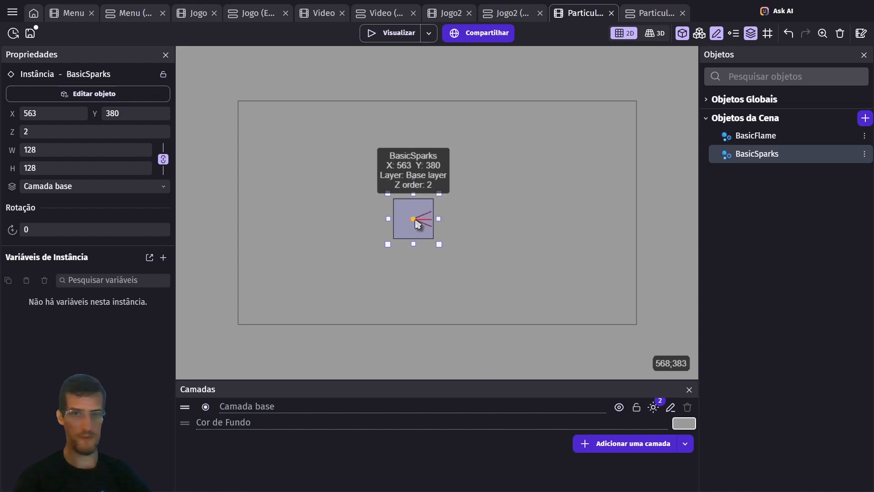
pyautogui.press('Escape')
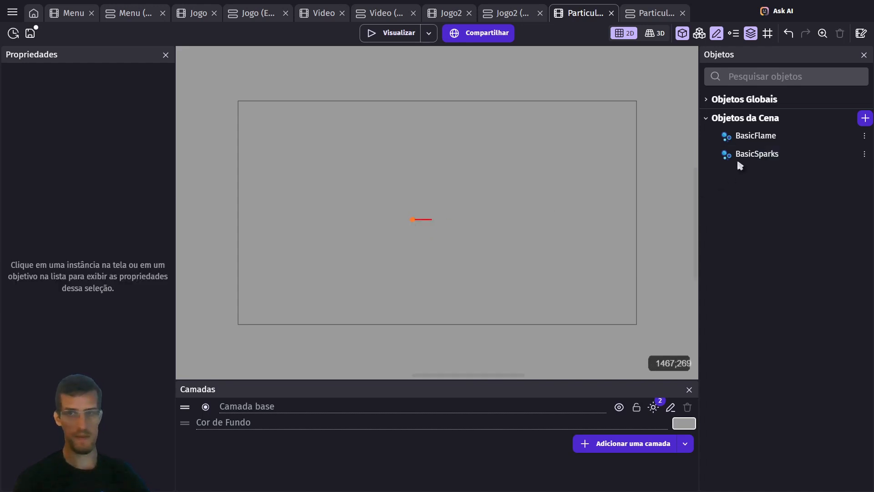
# Place a BasicSparks instance above the flame in the upper part of the scene, at about X 560, Y 148
pyautogui.moveTo(727, 161); pyautogui.dragTo(414, 147)
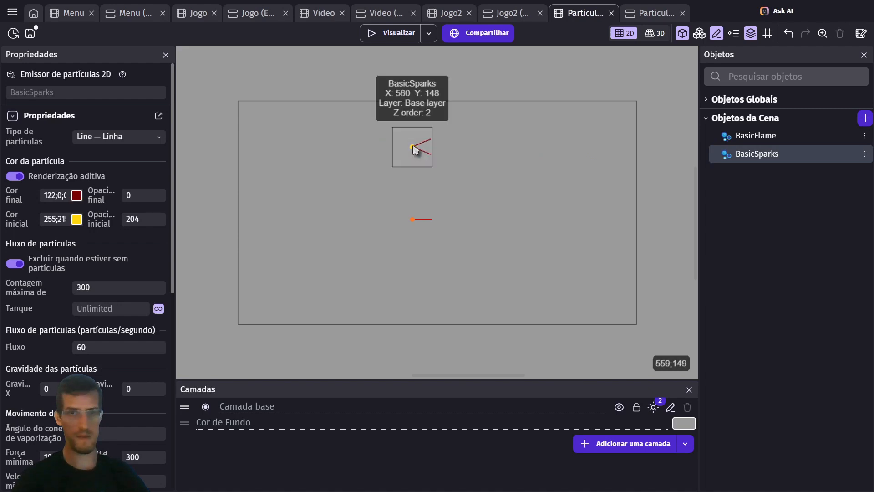
pyautogui.click(415, 148)
pyautogui.click(490, 205)
# Move the BasicFlame instance down to the lower part of the scene and preview both emitters separately
pyautogui.moveTo(415, 223); pyautogui.dragTo(415, 270)
pyautogui.click(449, 203)
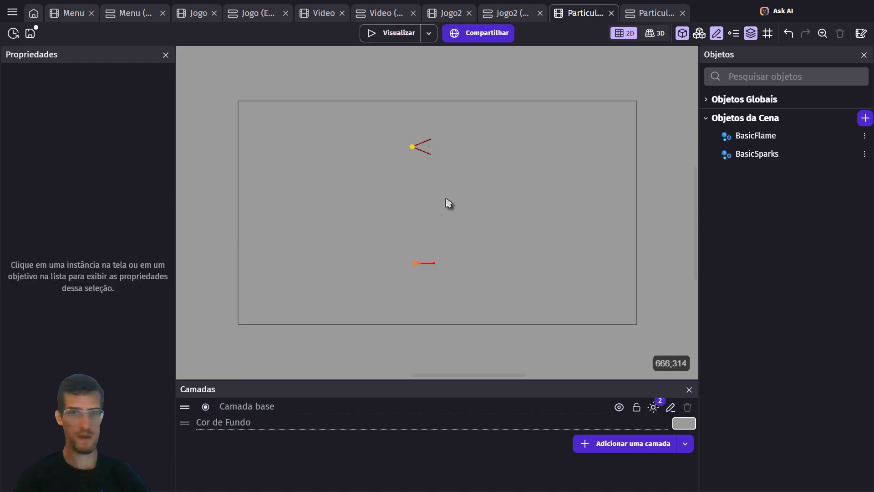
pyautogui.click(373, 37)
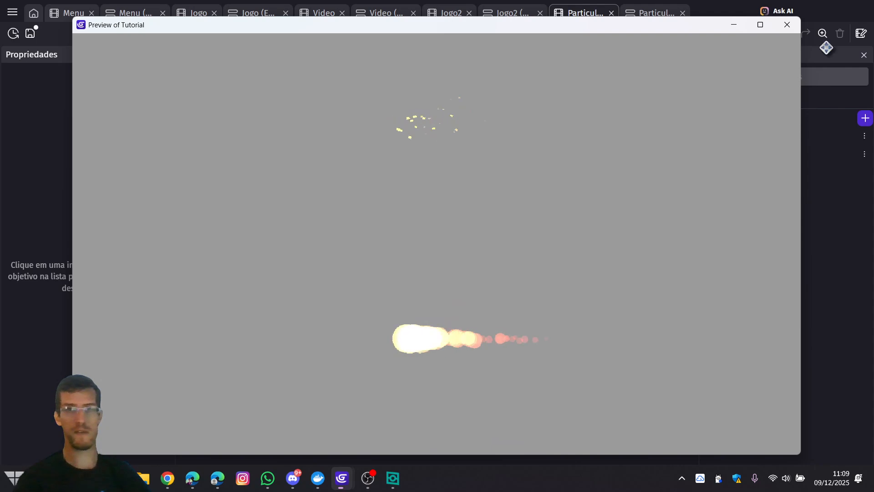
pyautogui.click(787, 25)
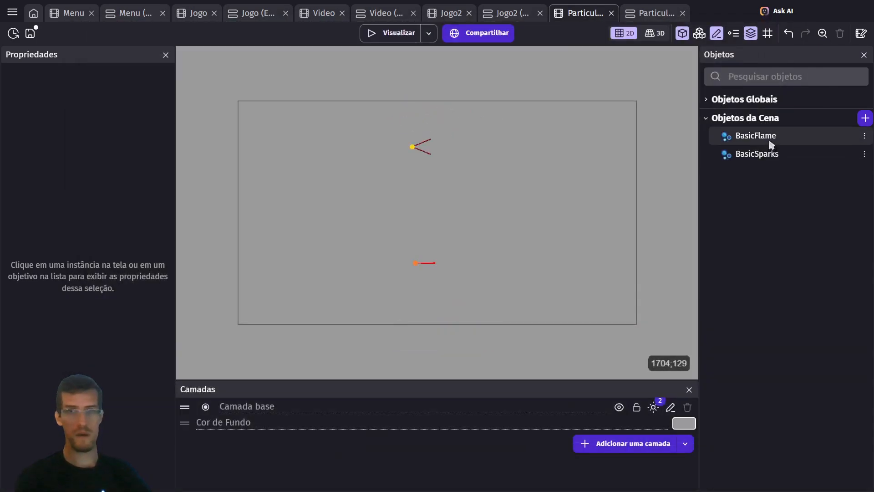
# Change the BasicFlame object's initial particle colour to cyan 40;255;247 and its final particle colour to blue 0;59;255
pyautogui.doubleClick(756, 136)
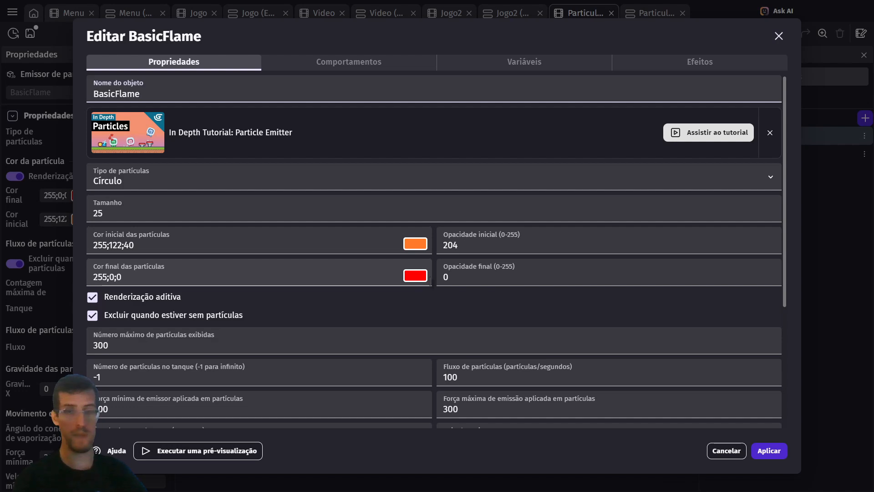
pyautogui.click(419, 250)
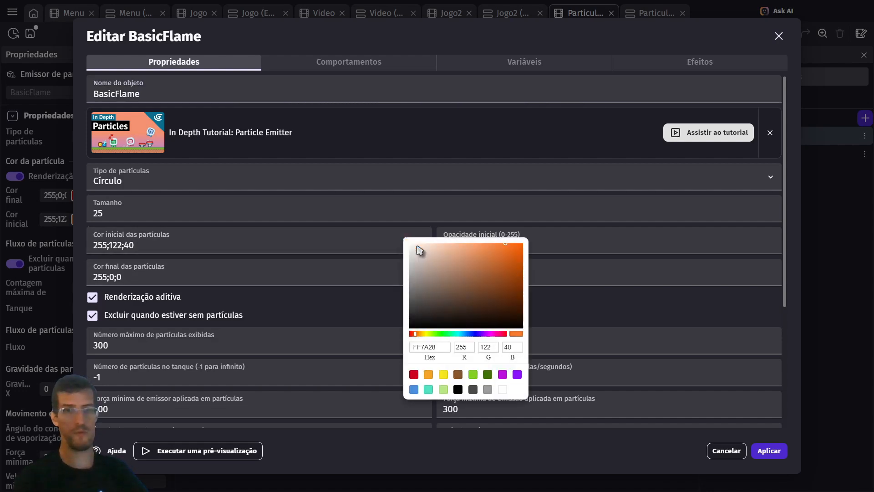
pyautogui.click(459, 334)
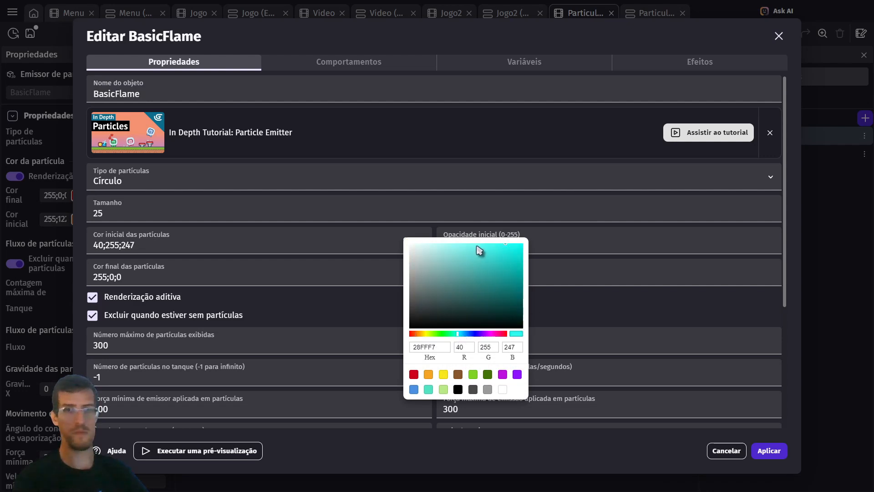
pyautogui.click(608, 309)
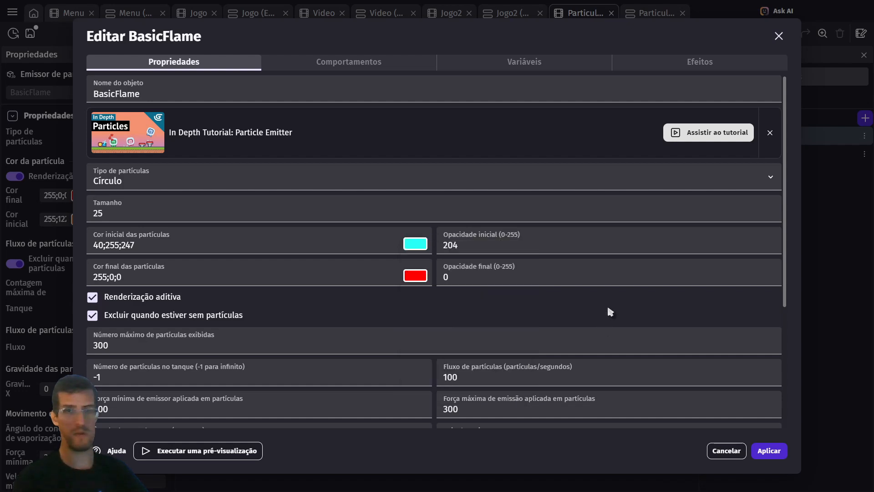
pyautogui.click(415, 276)
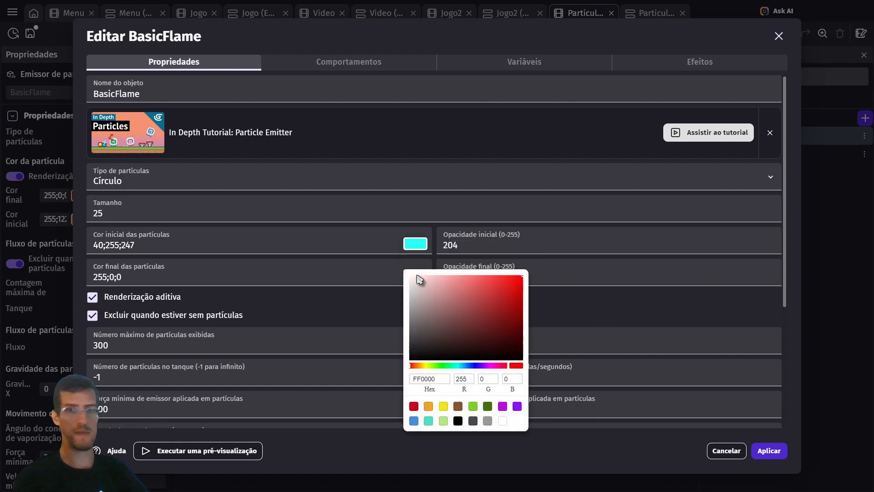
pyautogui.click(472, 366)
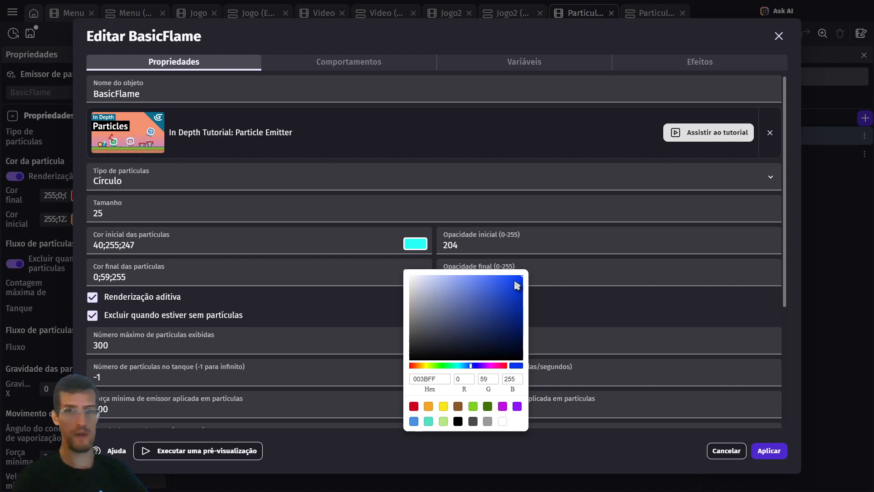
# Apply the new BasicFlame particle colours and preview the scene's emitters
pyautogui.click(619, 318)
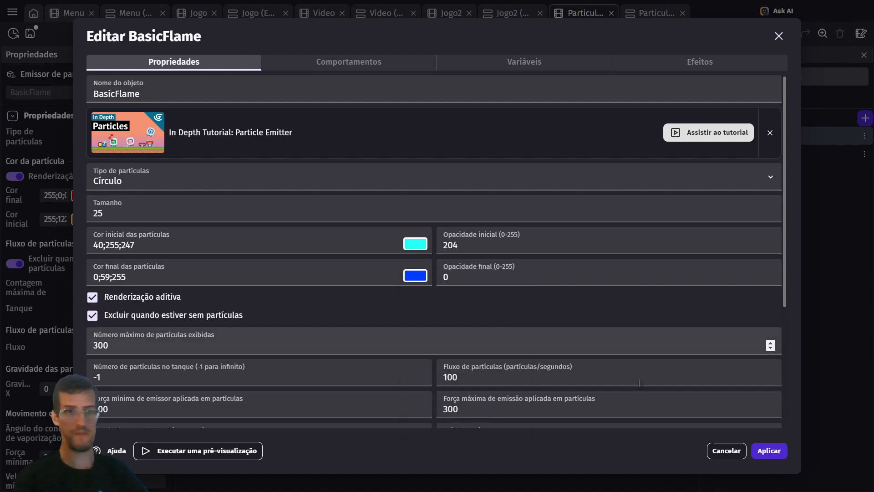
pyautogui.click(763, 453)
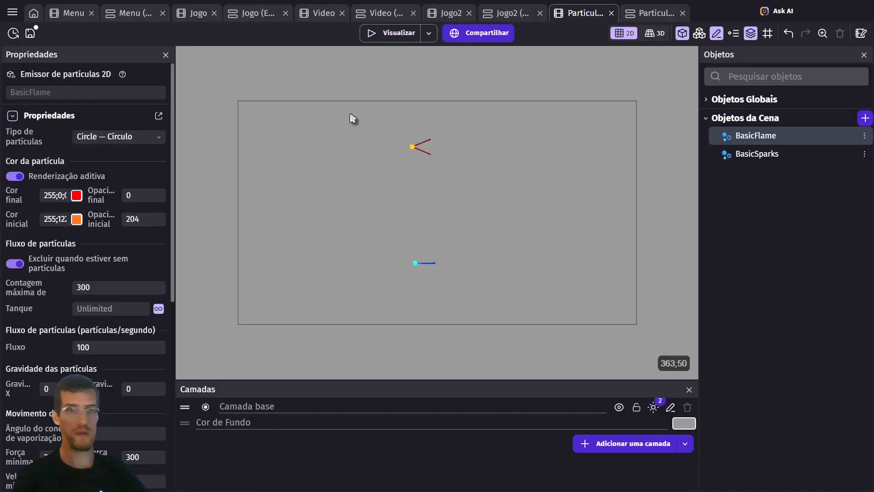
pyautogui.click(396, 34)
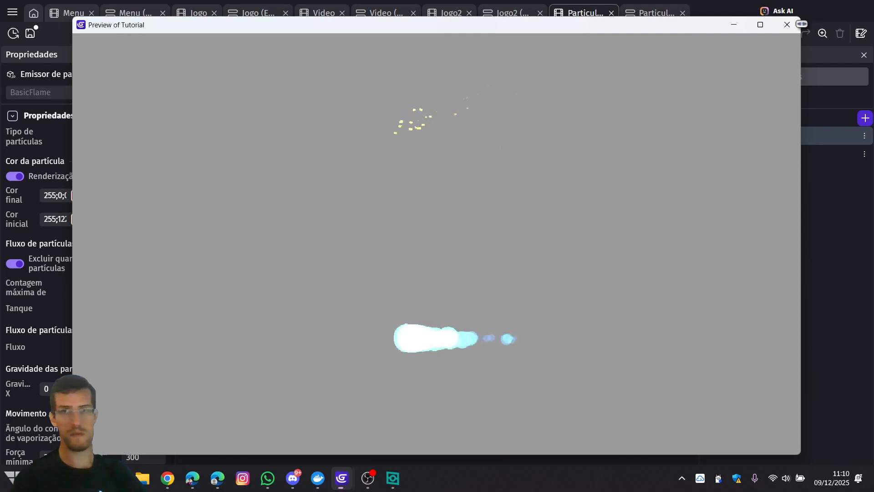
pyautogui.click(787, 25)
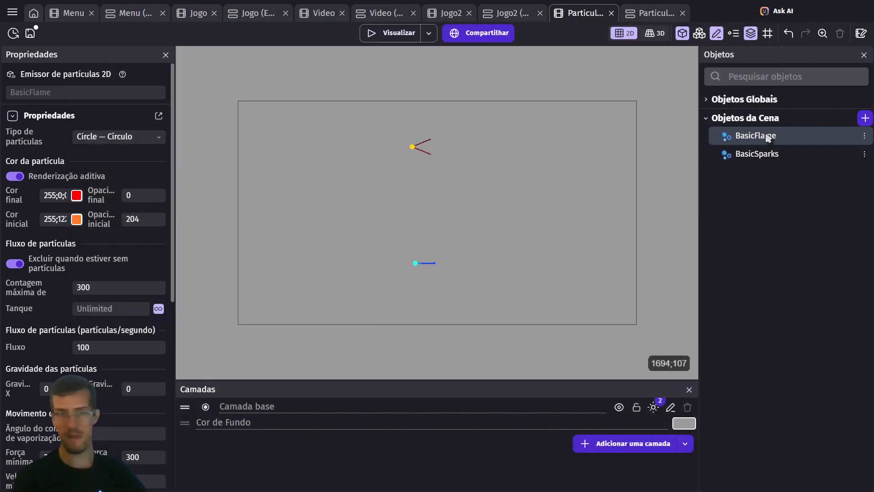
# Set the BasicFlame object's final particle colour to dark blue 7;28;97, apply it and preview the scene
pyautogui.doubleClick(755, 136)
pyautogui.click(416, 277)
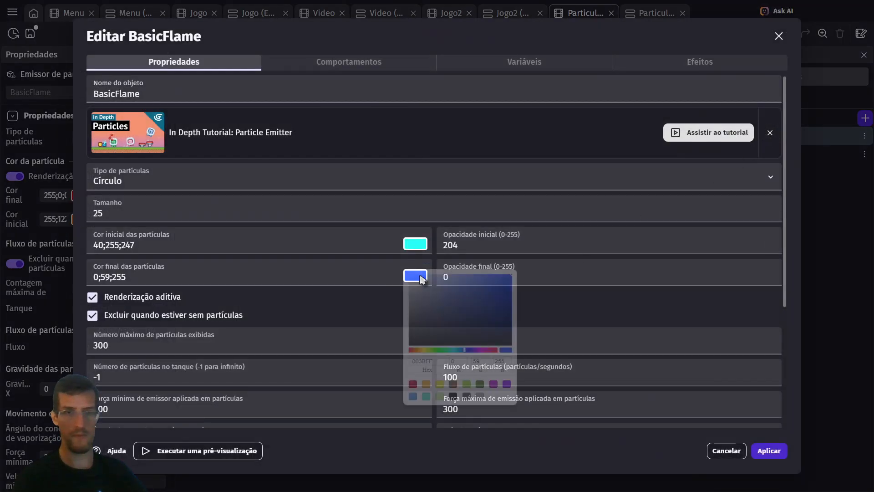
pyautogui.click(519, 328)
pyautogui.click(630, 317)
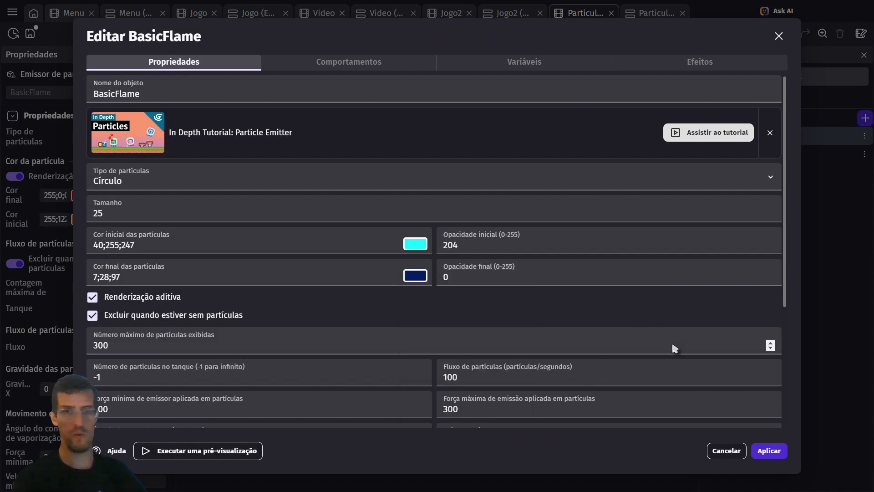
pyautogui.click(770, 451)
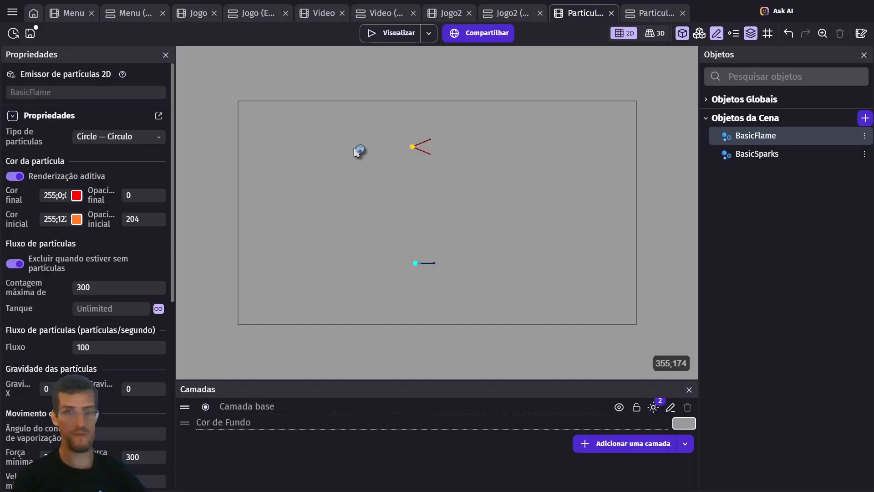
pyautogui.click(386, 32)
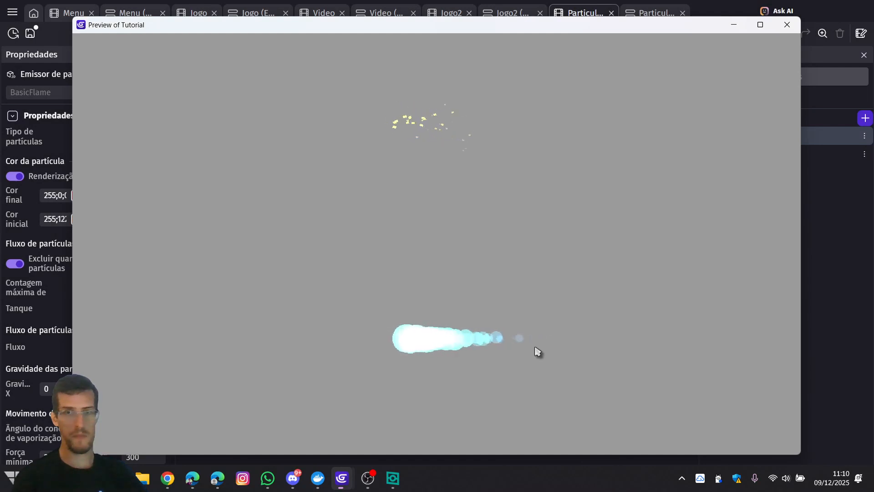
pyautogui.click(791, 28)
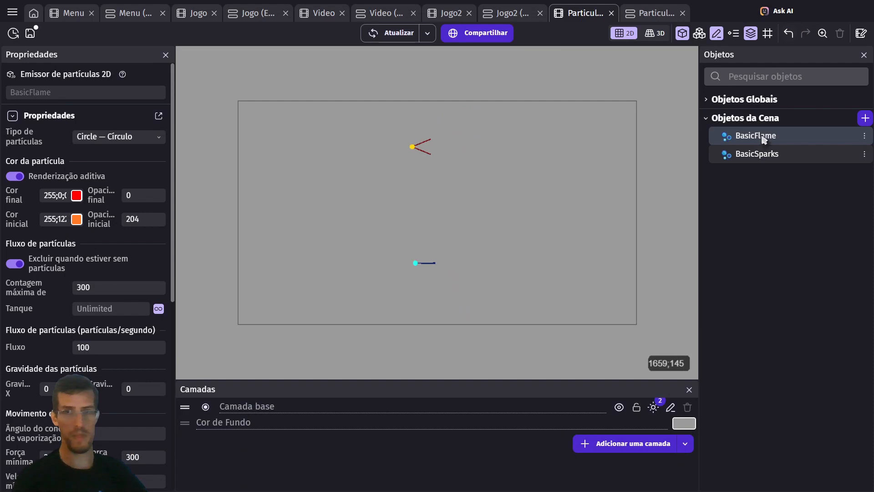
# Set the BasicFlame object's initial particle colour to blue 40;127;255, apply it and preview the scene
pyautogui.doubleClick(766, 136)
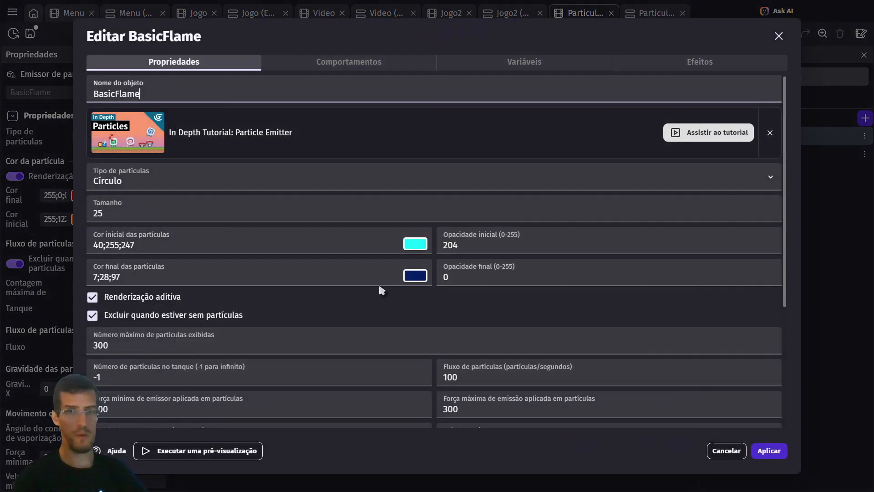
pyautogui.click(415, 244)
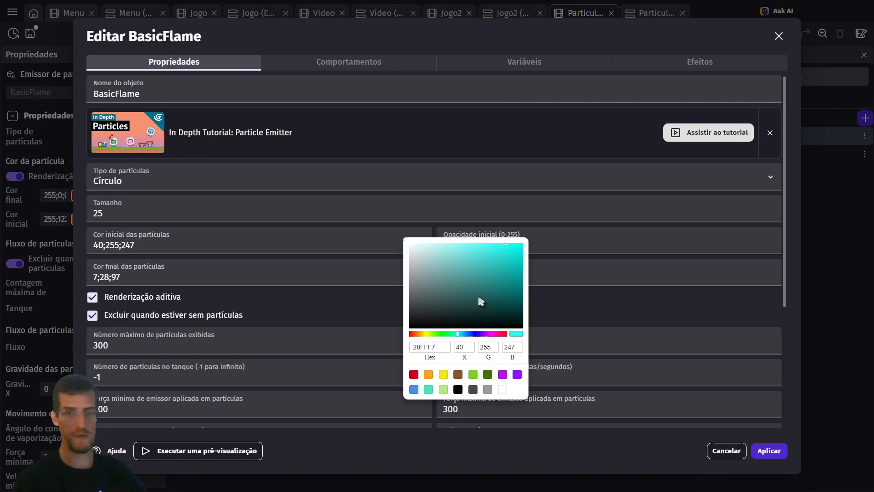
pyautogui.click(471, 334)
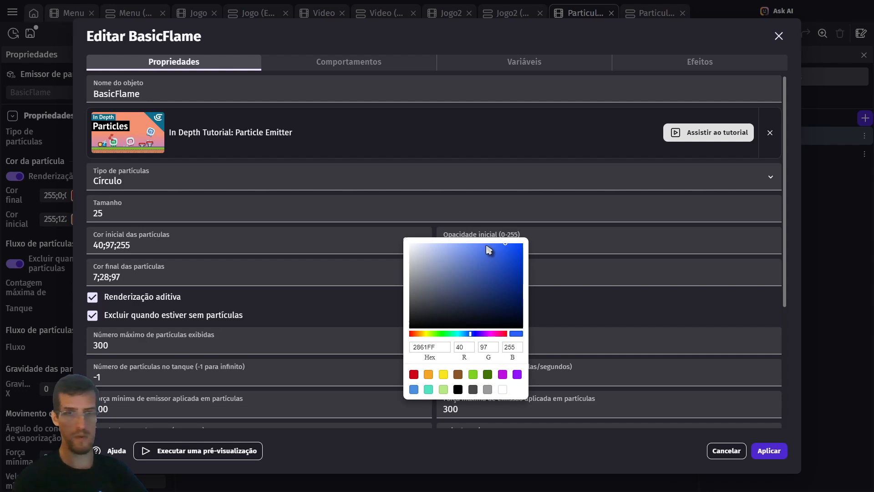
pyautogui.click(466, 334)
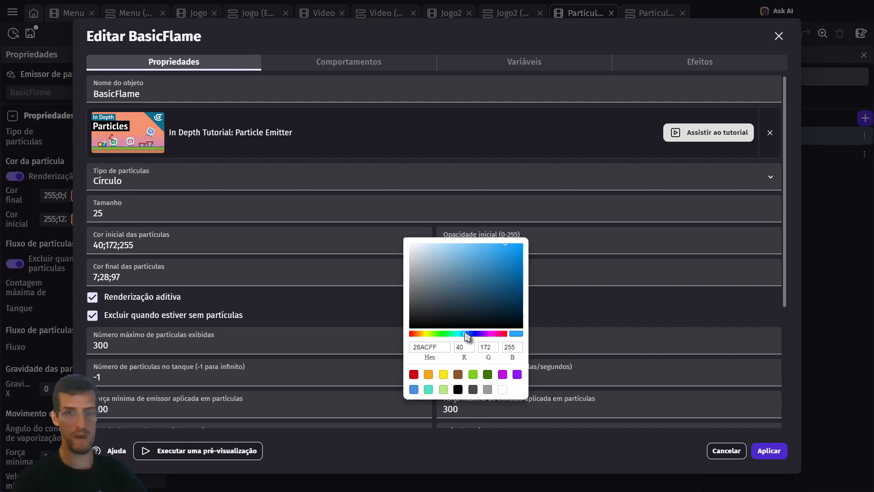
pyautogui.click(470, 333)
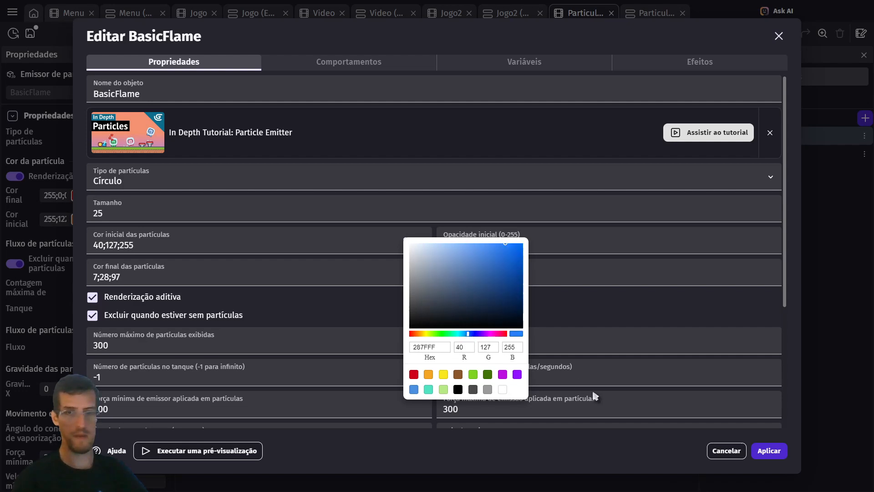
pyautogui.click(699, 317)
pyautogui.click(778, 452)
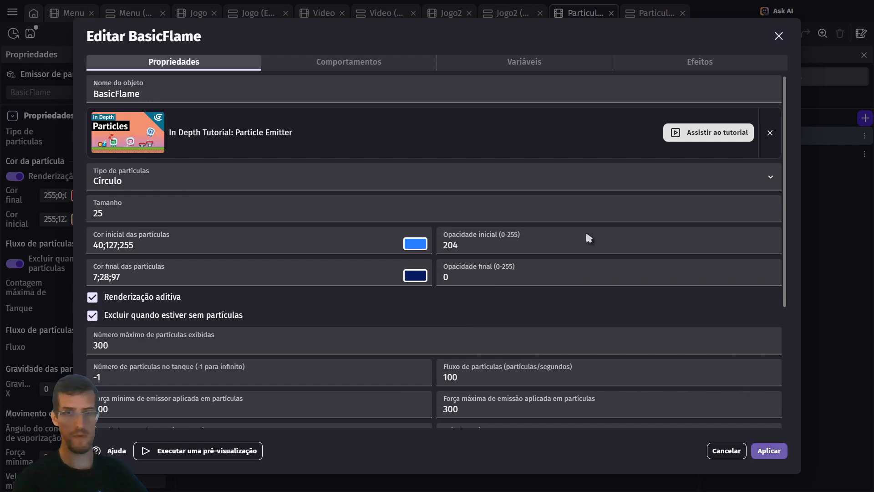
pyautogui.click(391, 35)
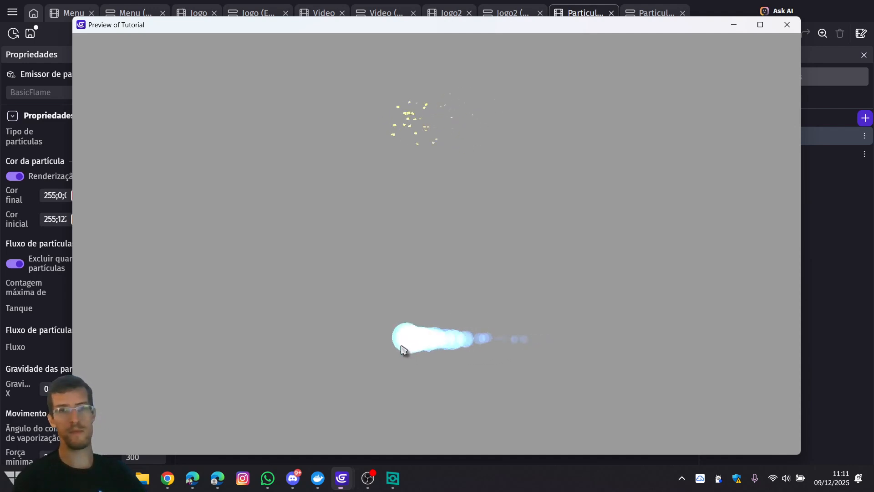
pyautogui.click(787, 25)
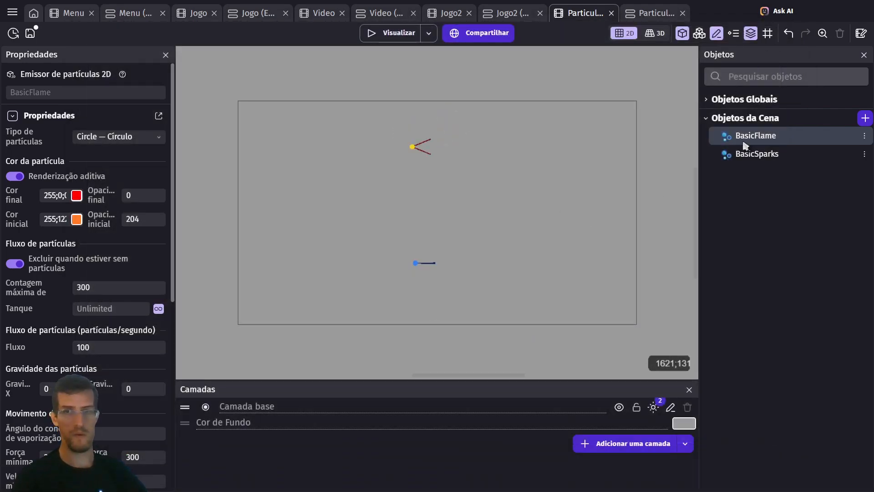
# Set the BasicFlame object's particle size to 10 and its final particle colour to pure blue 12;0;255
pyautogui.doubleClick(756, 135)
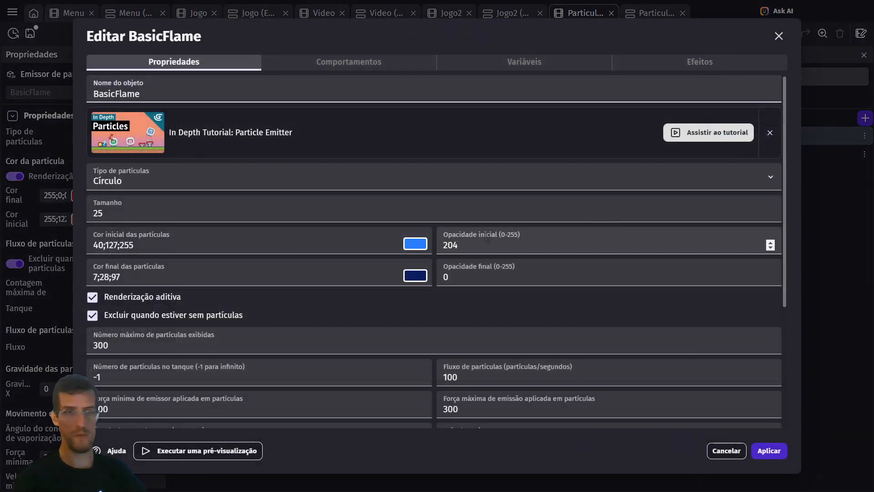
pyautogui.moveTo(119, 215); pyautogui.dragTo(88, 210)
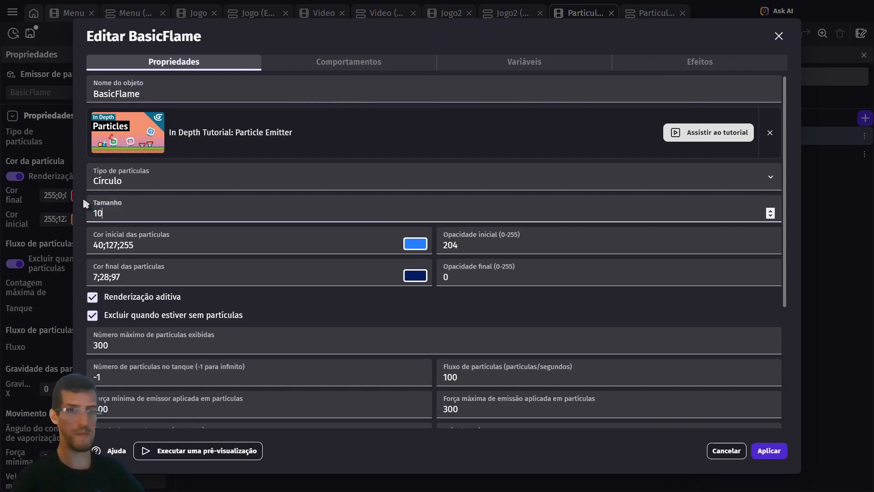
pyautogui.click(415, 277)
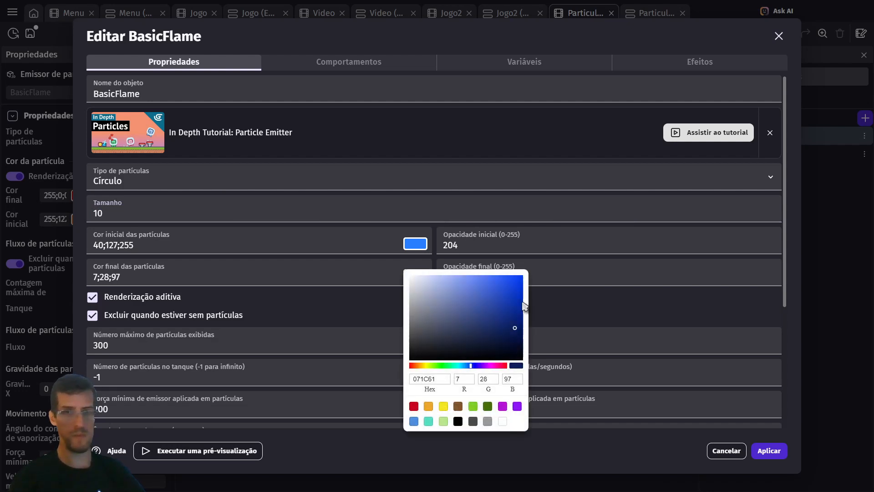
pyautogui.click(413, 422)
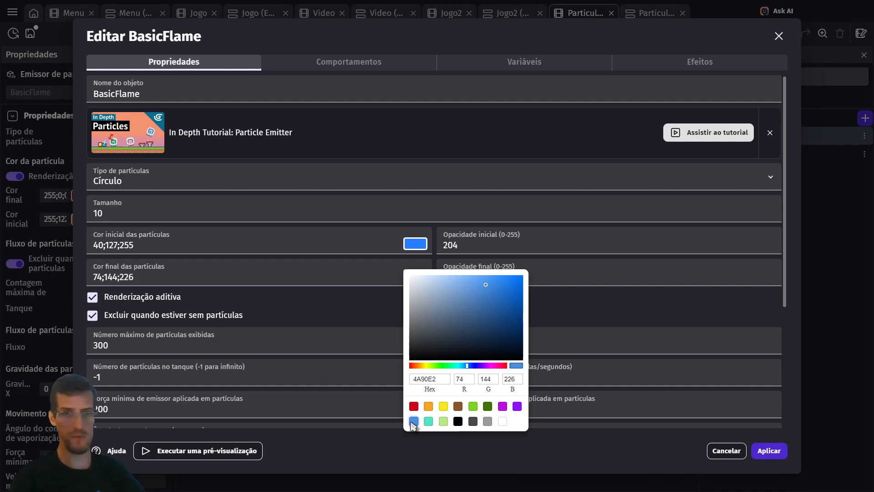
pyautogui.click(475, 366)
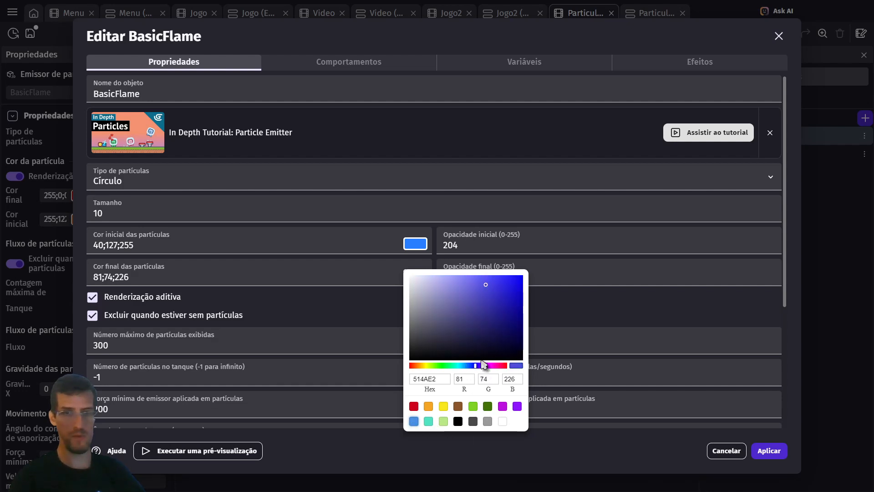
pyautogui.click(522, 277)
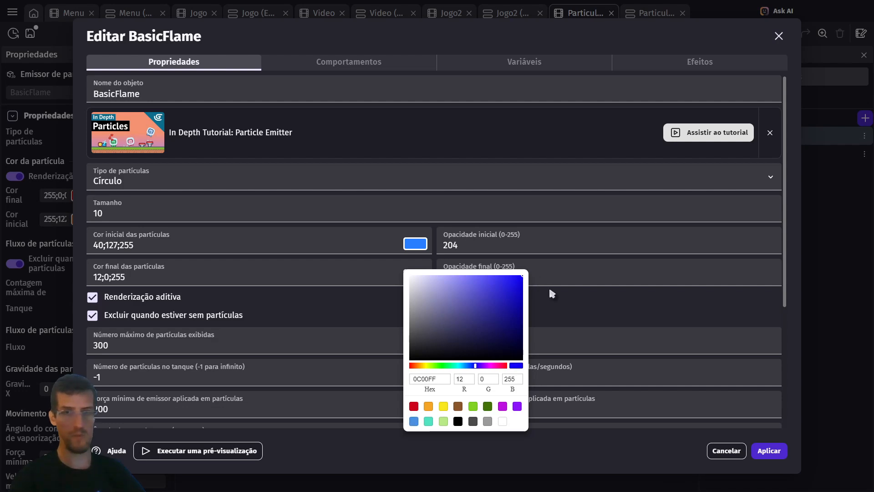
pyautogui.click(565, 301)
# Change BasicFlame's initial particle colour to light blue 119;208;255, apply the changes and preview the scene
pyautogui.click(418, 247)
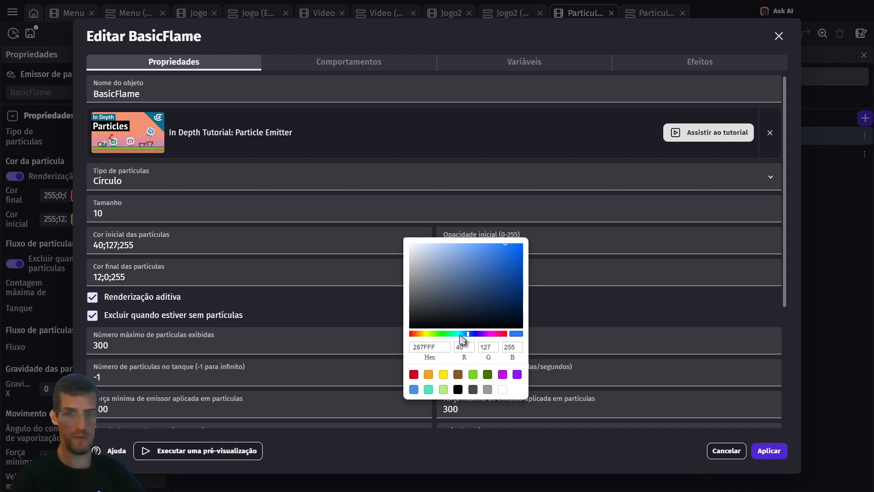
pyautogui.click(429, 390)
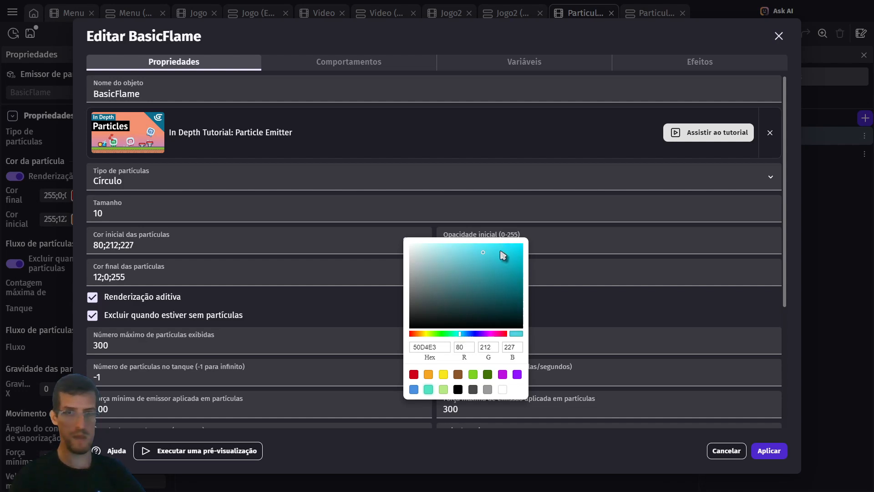
pyautogui.moveTo(462, 335); pyautogui.dragTo(466, 336)
pyautogui.moveTo(513, 249); pyautogui.dragTo(470, 243)
pyautogui.click(579, 300)
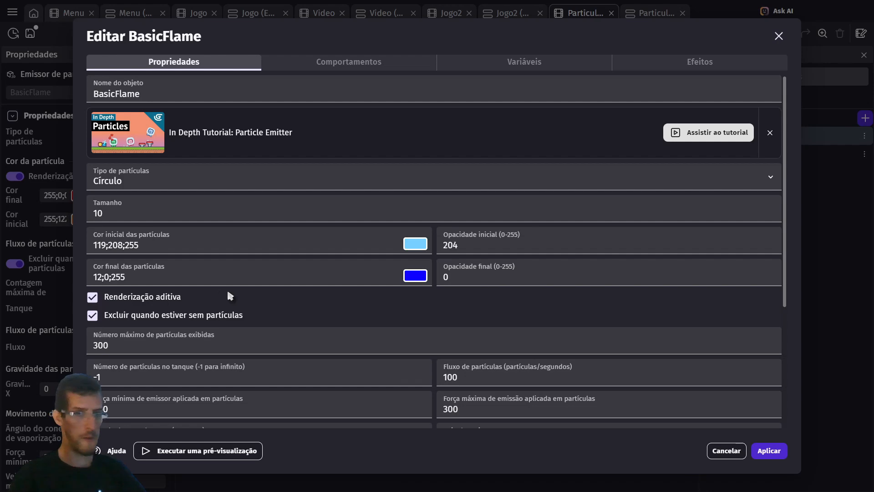
pyautogui.click(770, 451)
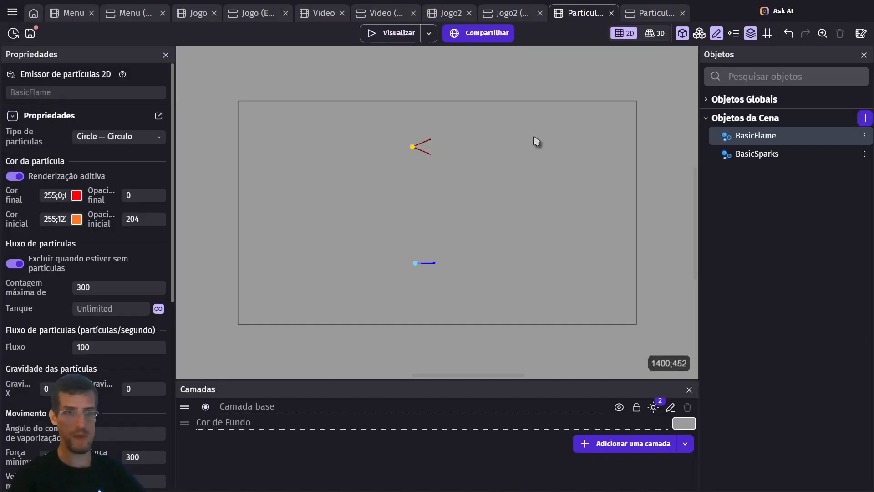
pyautogui.click(390, 36)
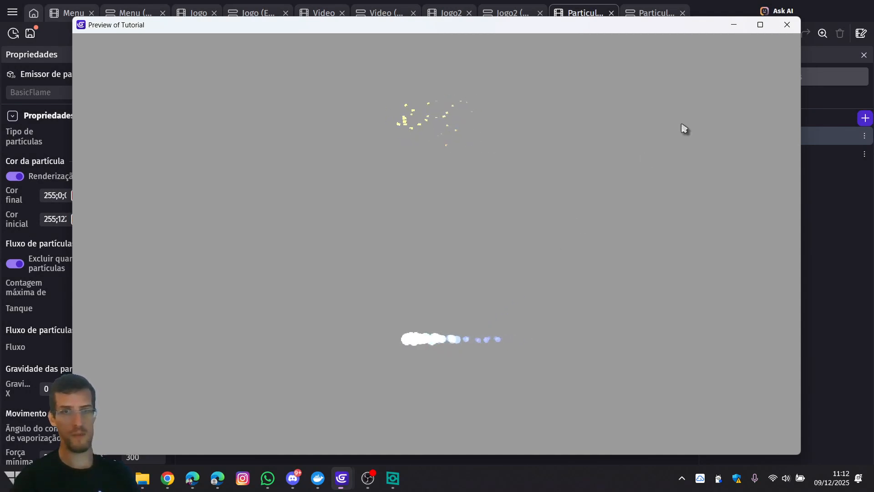
pyautogui.click(787, 24)
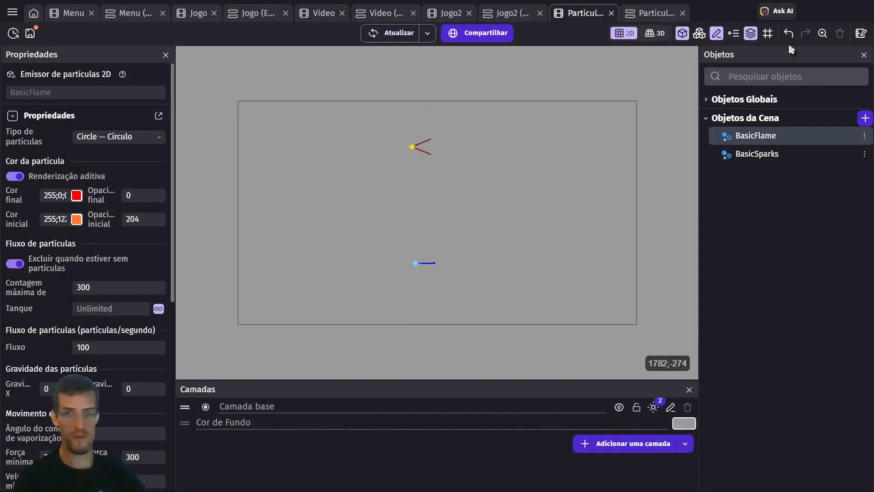
# Set the BasicFlame particle size to 25 with additive rendering turned off, and preview the applied result
pyautogui.doubleClick(756, 136)
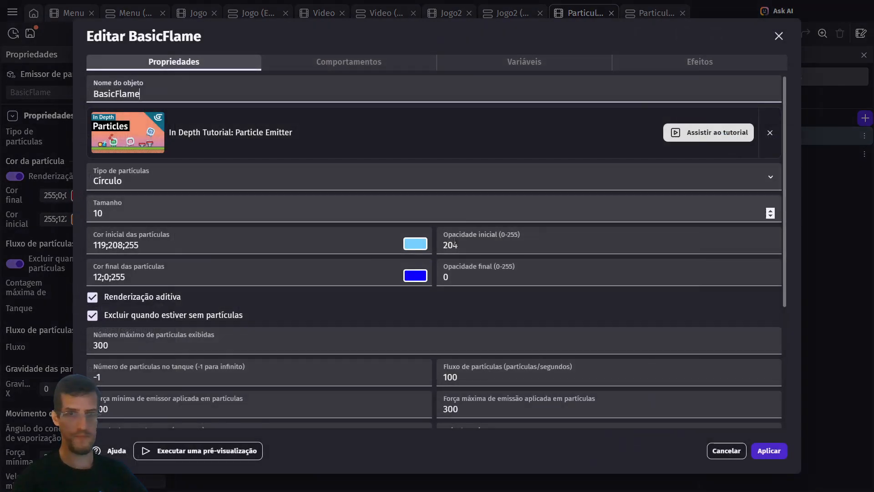
pyautogui.doubleClick(98, 213)
pyautogui.write('25')
pyautogui.click(312, 312)
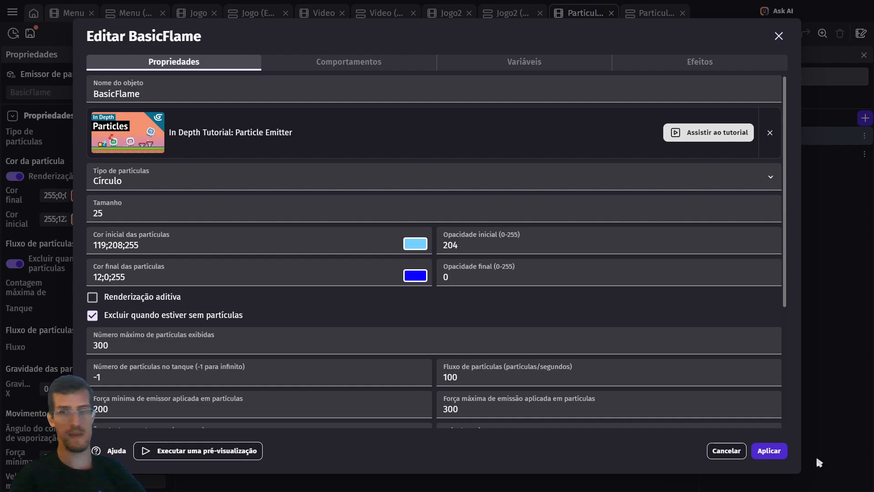
pyautogui.click(781, 451)
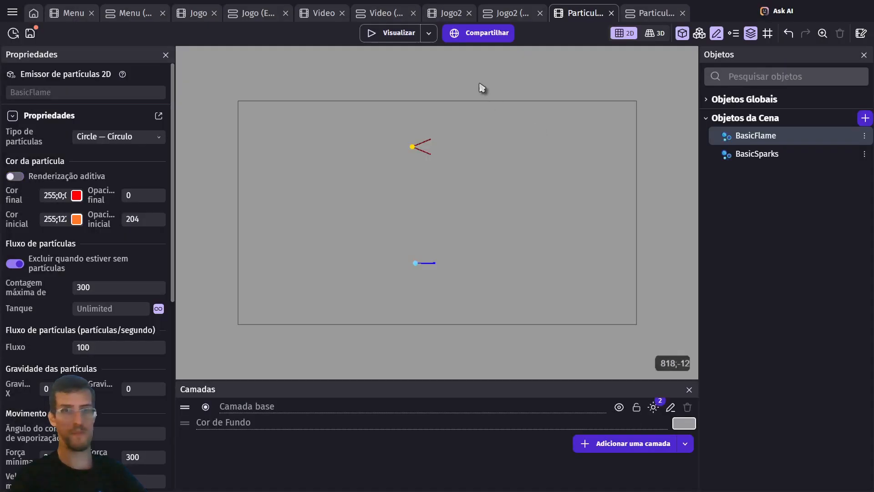
pyautogui.click(390, 33)
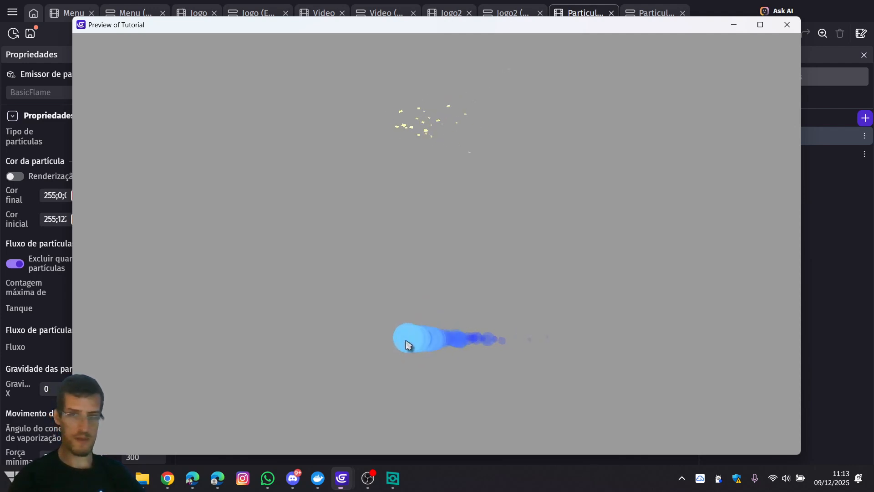
pyautogui.click(787, 24)
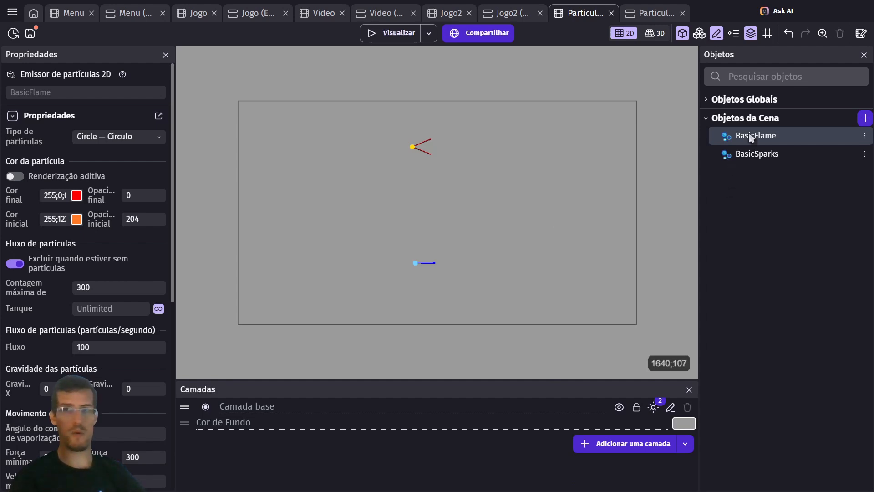
# Turn on additive rendering for BasicFlame, set its maximum displayed particles to 100, apply the changes and preview the scene
pyautogui.doubleClick(751, 137)
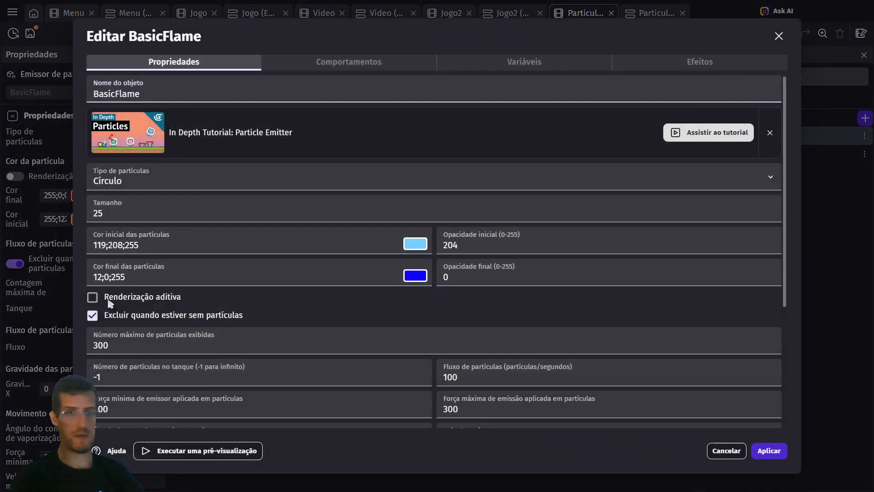
pyautogui.click(91, 300)
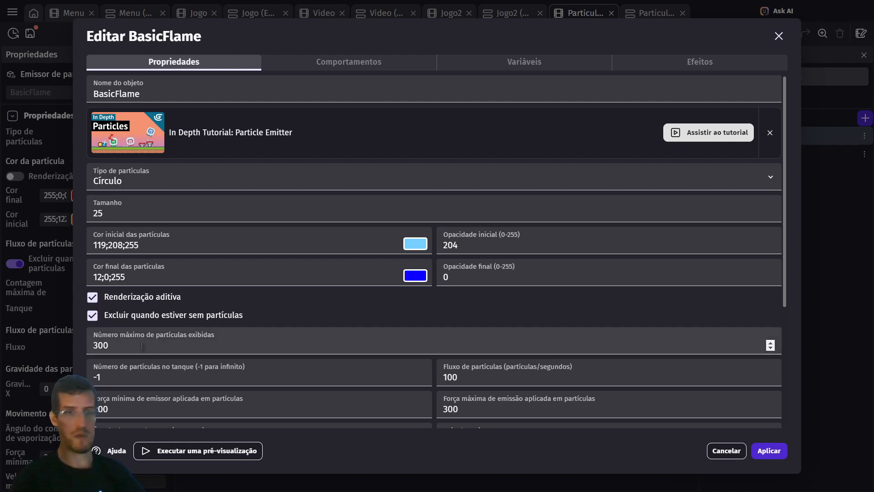
pyautogui.click(119, 346)
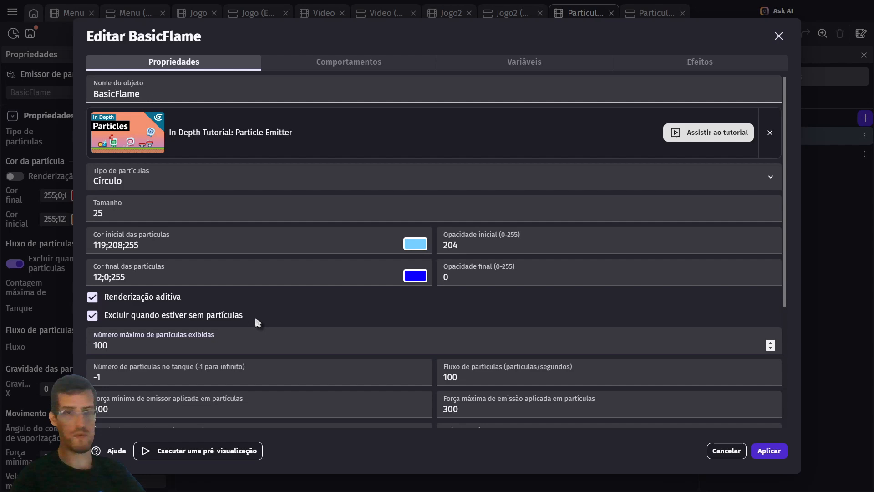
pyautogui.click(766, 451)
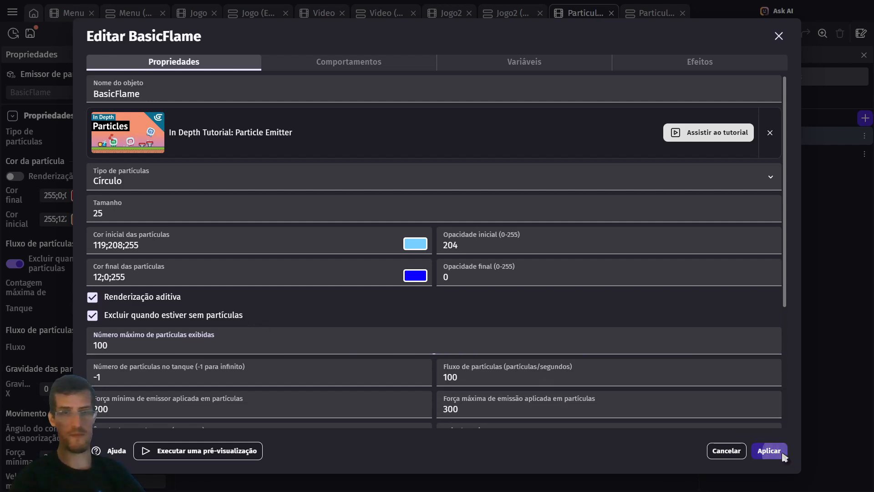
pyautogui.click(394, 33)
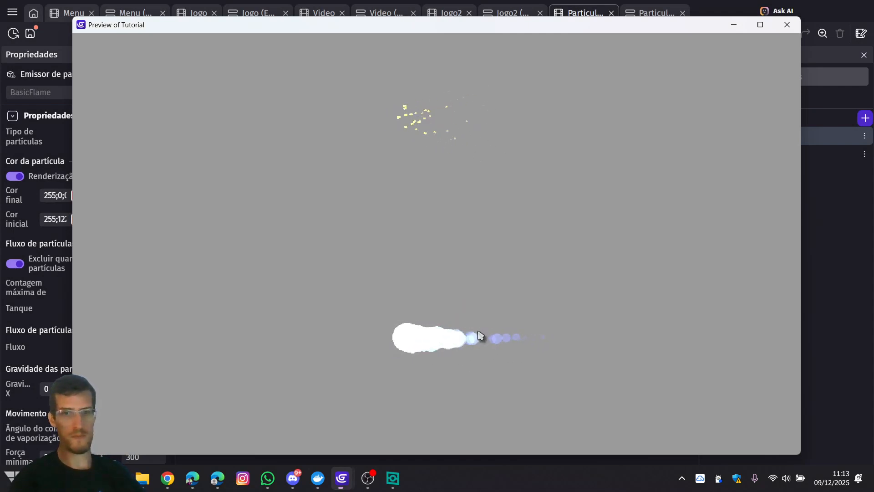
pyautogui.click(787, 25)
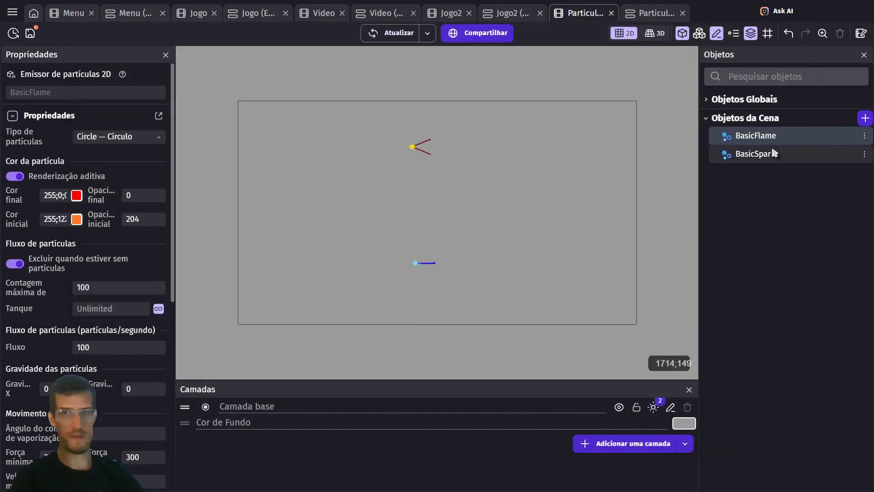
# Set BasicFlame's maximum number of displayed particles to 600, apply it and preview the scene
pyautogui.doubleClick(777, 139)
pyautogui.doubleClick(136, 348)
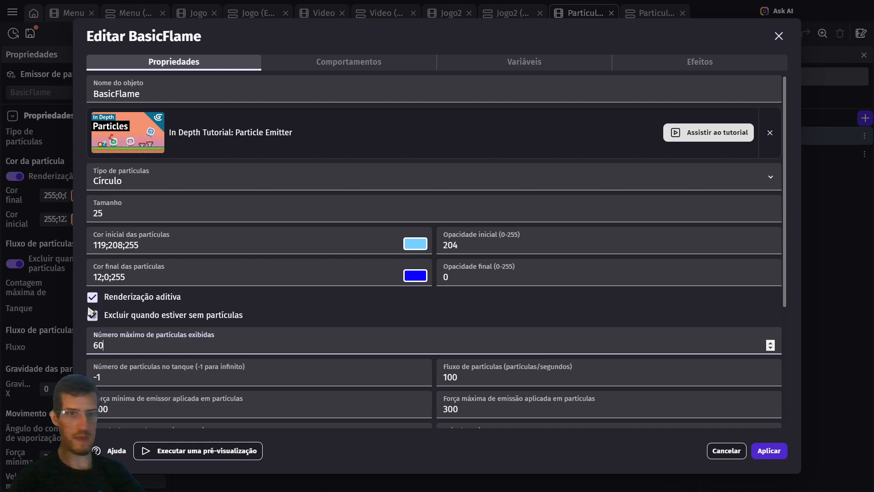
pyautogui.click(763, 451)
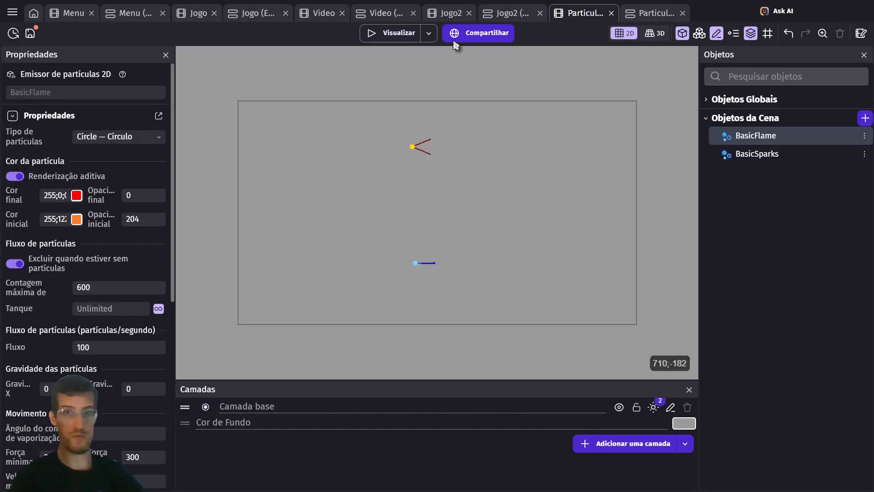
pyautogui.click(378, 35)
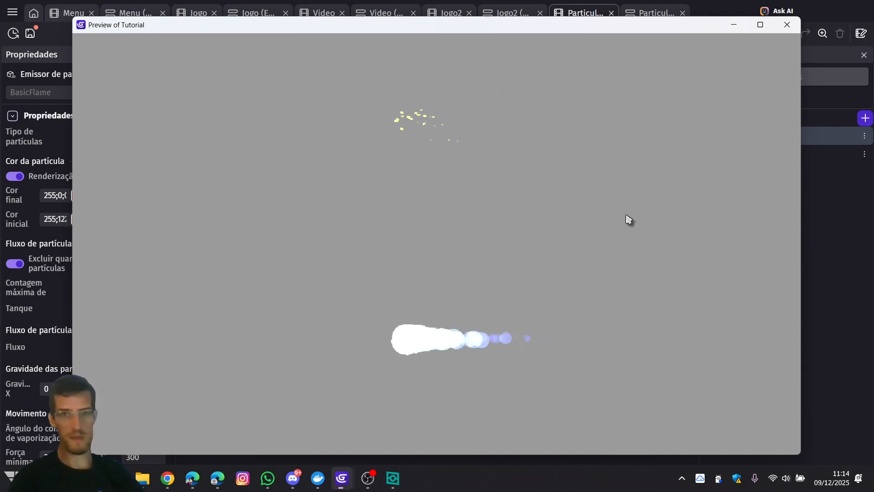
pyautogui.click(794, 28)
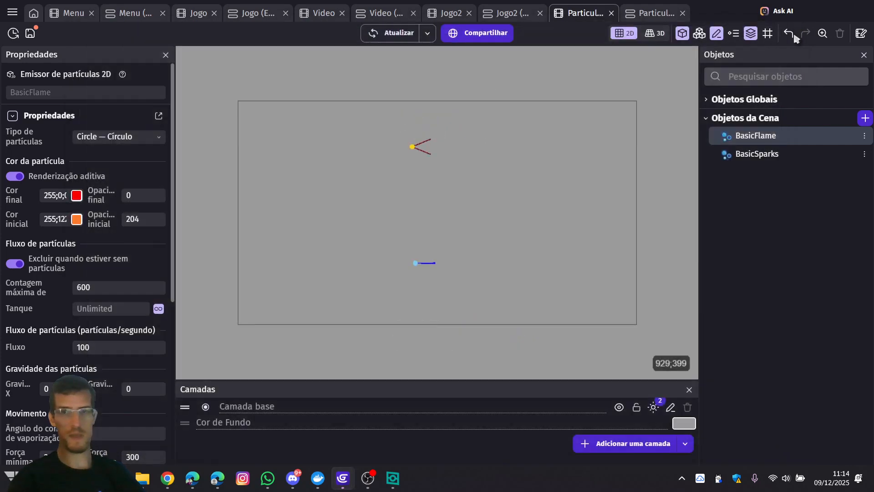
# Set BasicFlame's maximum number of displayed particles to 300
pyautogui.doubleClick(767, 137)
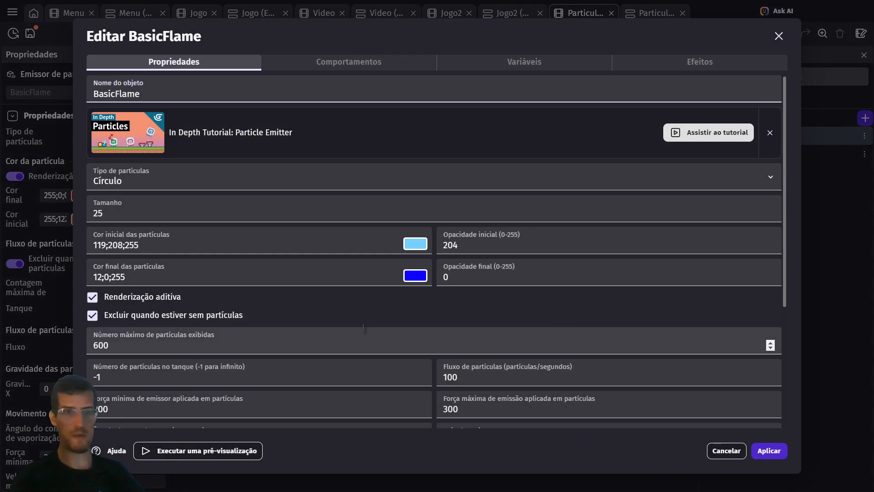
pyautogui.click(116, 345)
pyautogui.hotkey('ctrl', 'a')
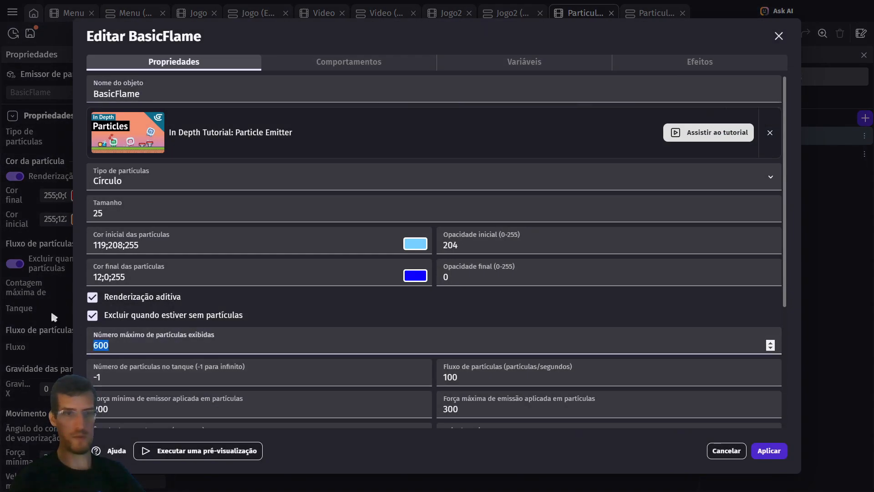
pyautogui.write('300')
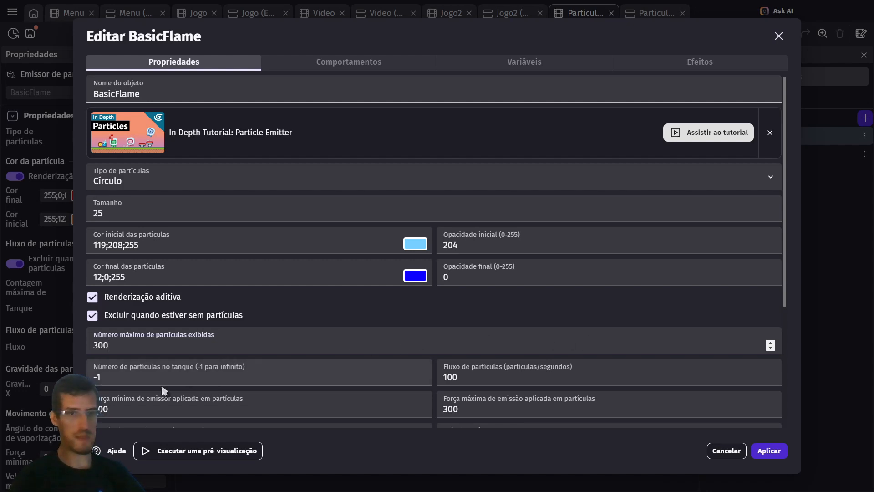
# Set BasicFlame's tank to 900 particles and its maximum displayed particles to 100, and preview the applied changes
pyautogui.scroll(-1, 164, 390)
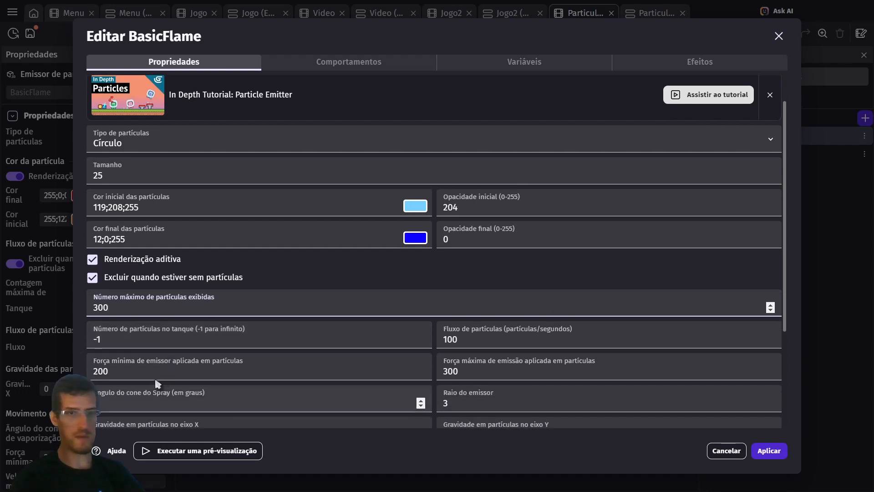
pyautogui.click(116, 337)
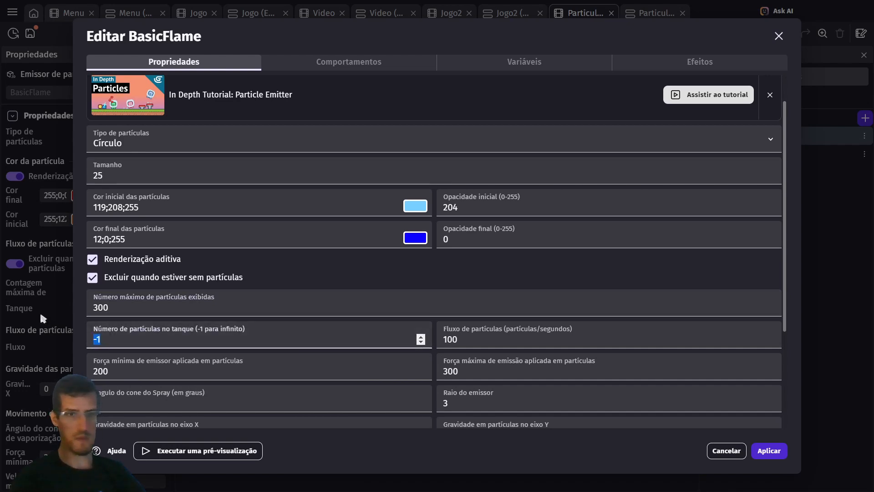
pyautogui.write('900')
pyautogui.moveTo(109, 308); pyautogui.dragTo(78, 296)
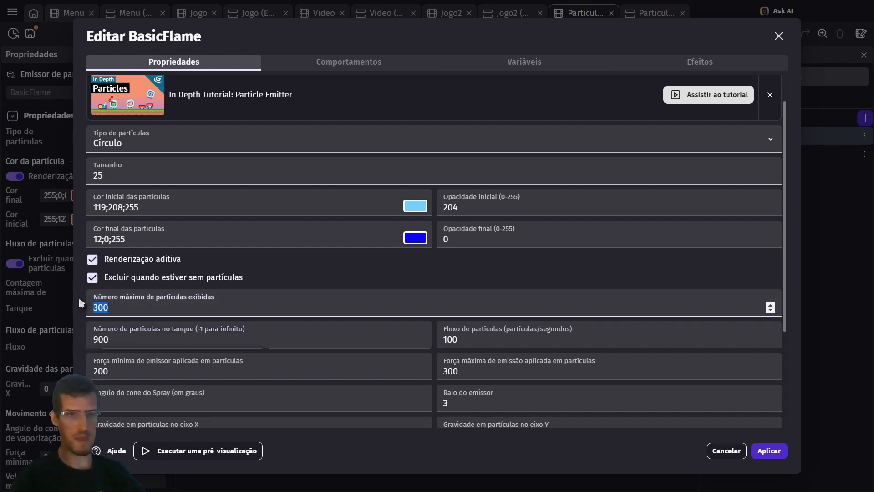
pyautogui.write('100')
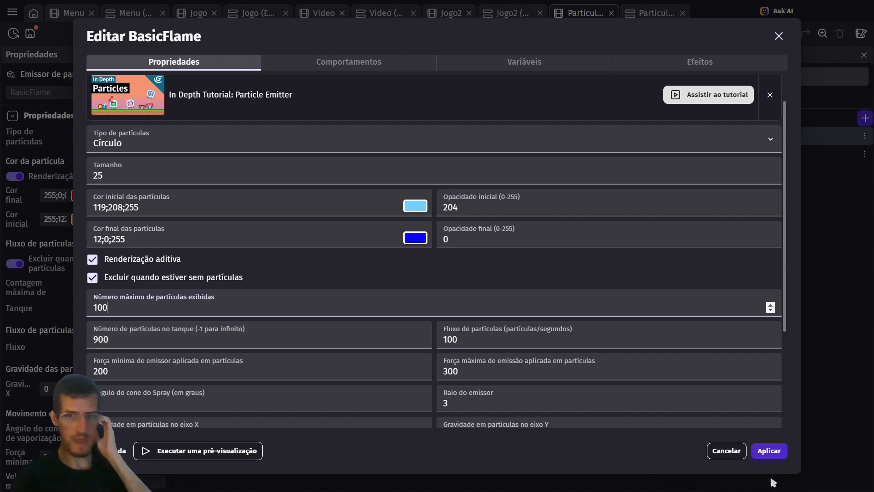
pyautogui.click(769, 451)
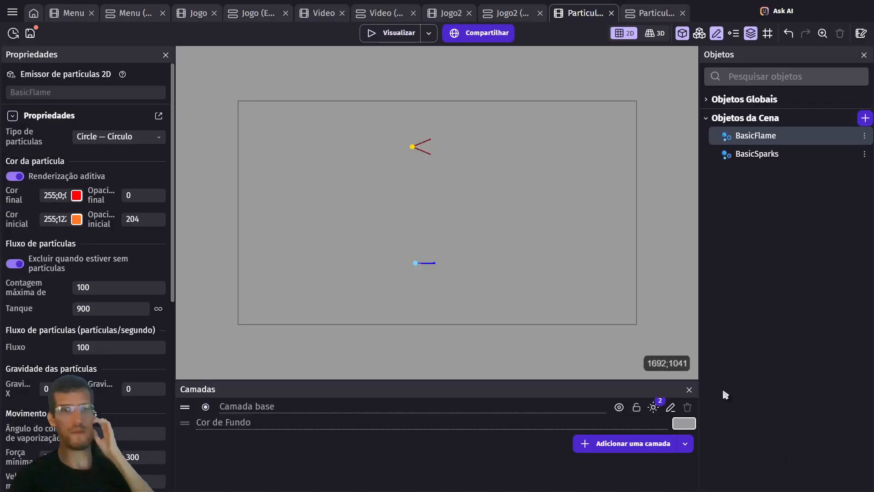
pyautogui.click(398, 33)
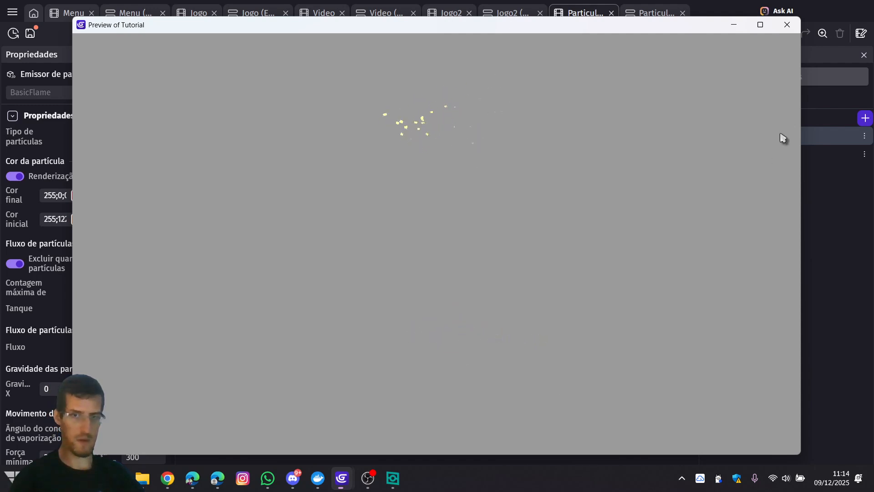
pyautogui.click(788, 25)
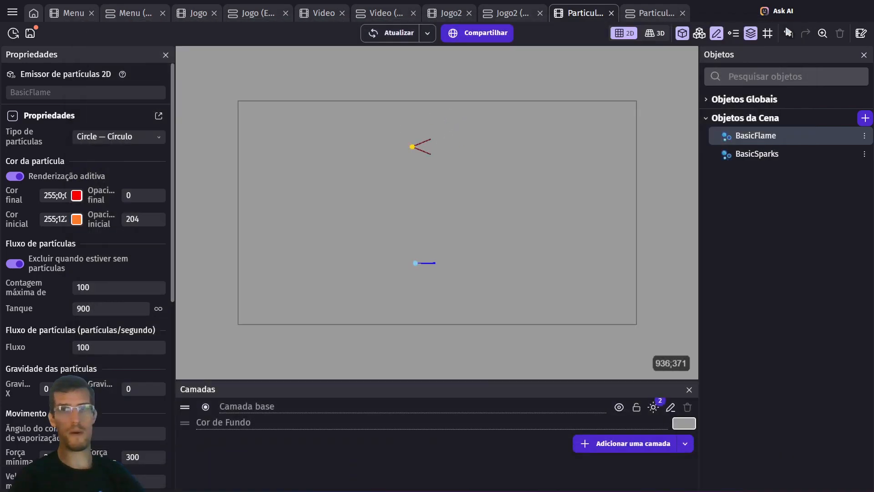
# Set BasicFlame's tank to -1 for infinite particles and its maximum displayed particles to 300
pyautogui.doubleClick(743, 141)
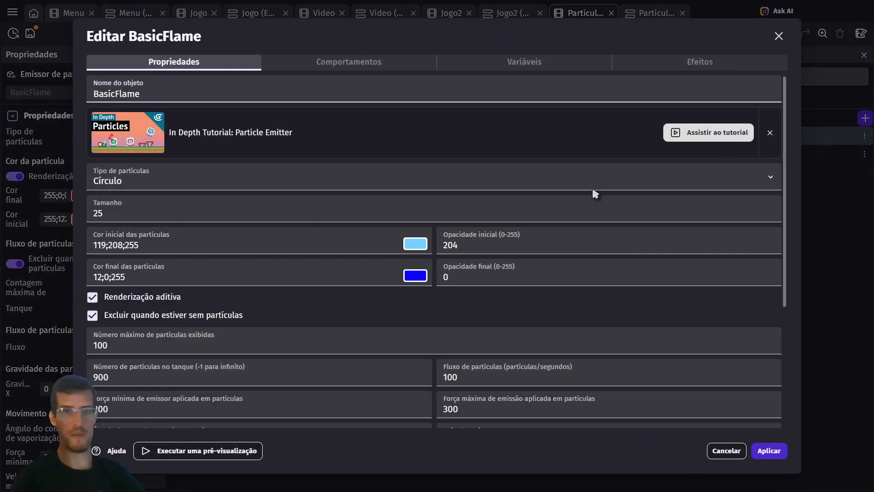
pyautogui.doubleClick(101, 377)
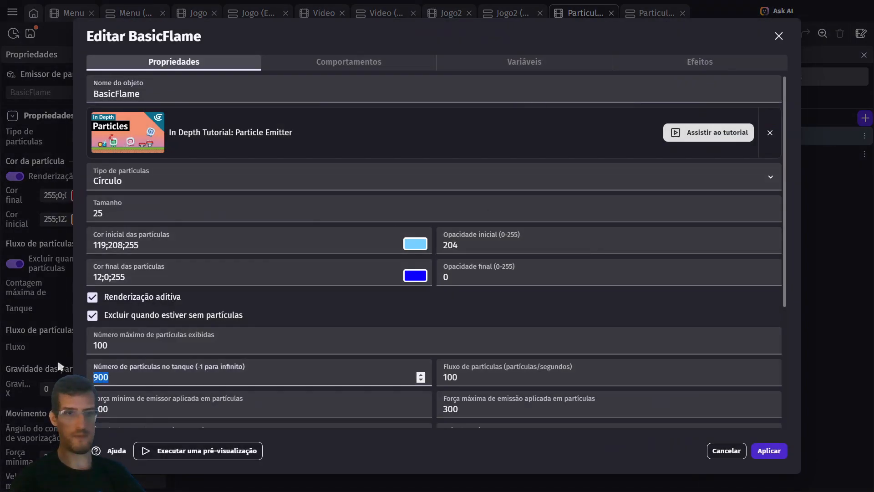
pyautogui.write('-1')
pyautogui.hotkey('shift', 'Tab')
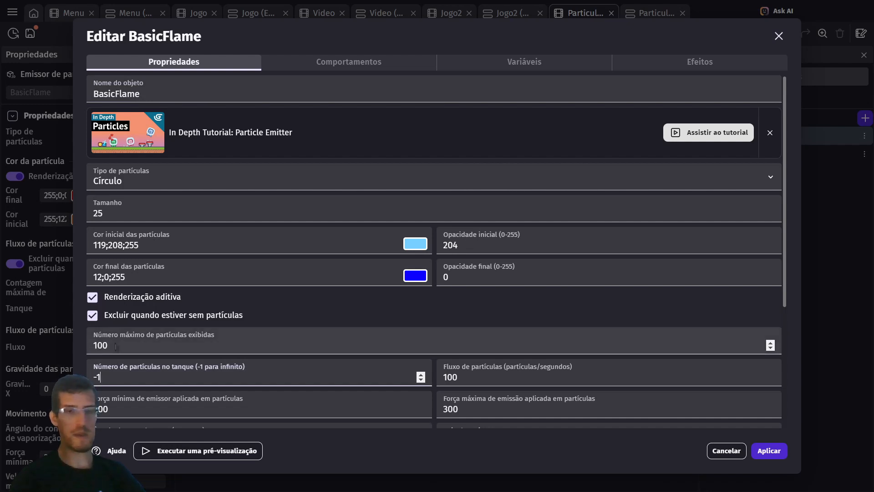
pyautogui.write('300')
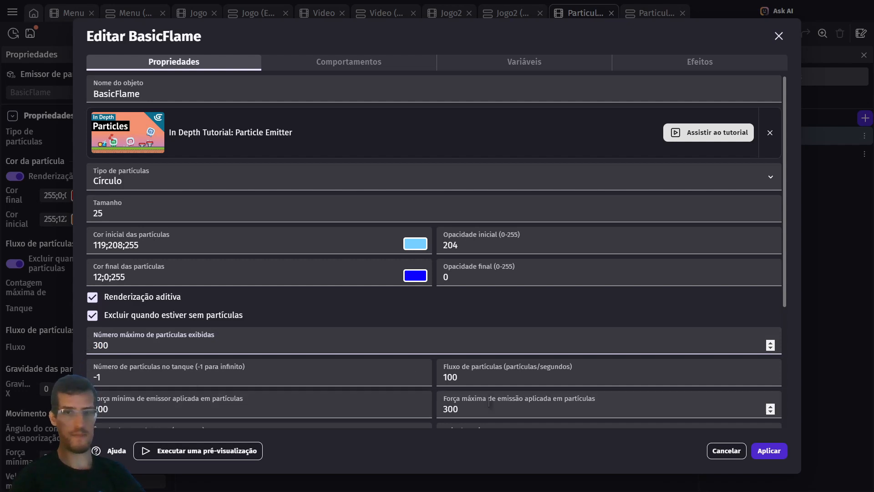
# Set BasicFlame's particle flow to 10 particles per second, apply the changes and preview the scene
pyautogui.scroll(-3, 501, 400)
pyautogui.scroll(-3, 502, 400)
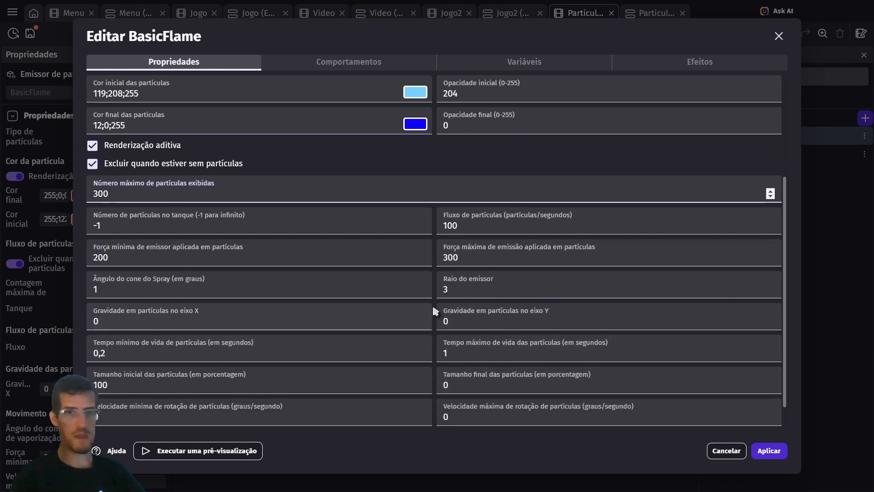
pyautogui.scroll(-1, 433, 310)
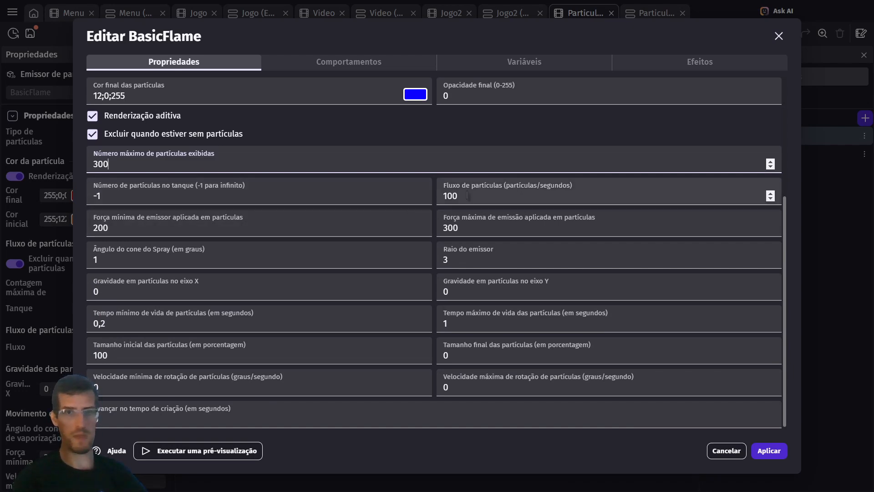
pyautogui.moveTo(477, 187); pyautogui.dragTo(402, 188)
pyautogui.write('10')
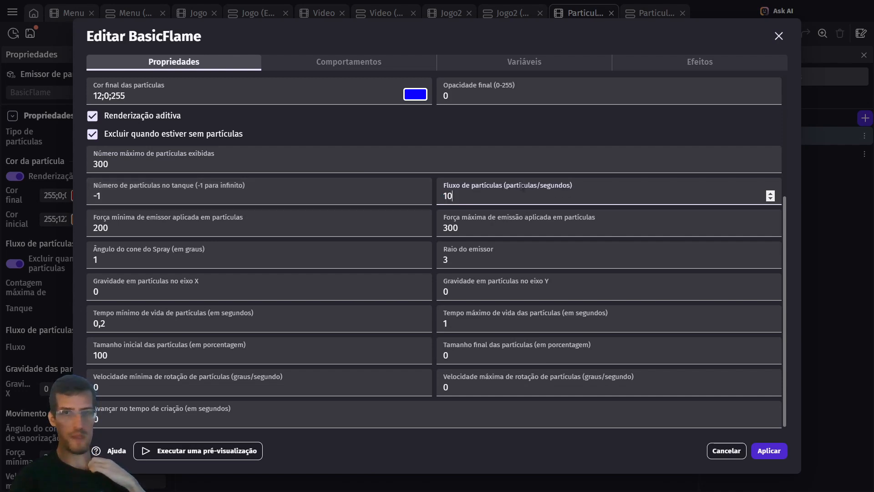
pyautogui.click(770, 451)
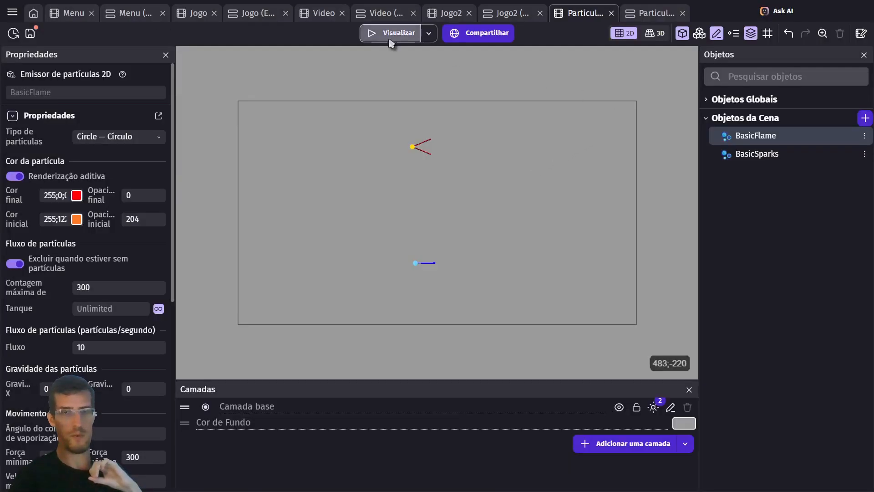
pyautogui.click(390, 37)
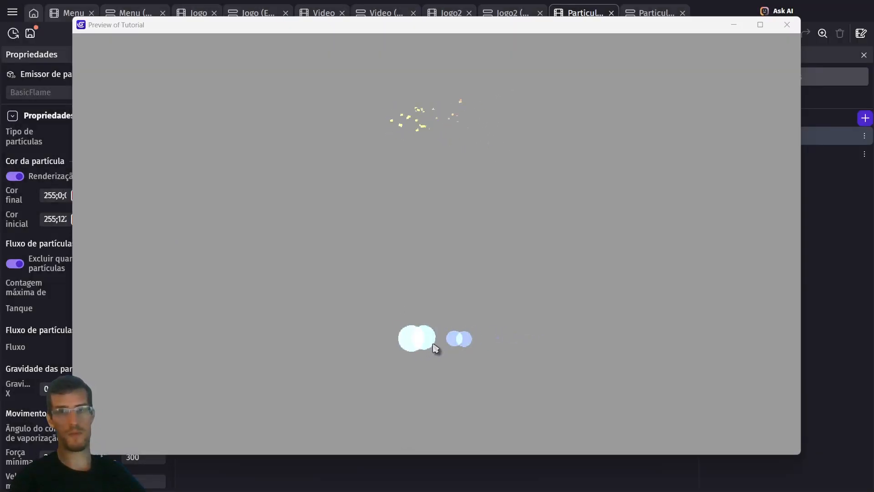
pyautogui.click(788, 25)
# Set BasicFlame's particle flow to 100 particles per second and apply the change
pyautogui.doubleClick(759, 139)
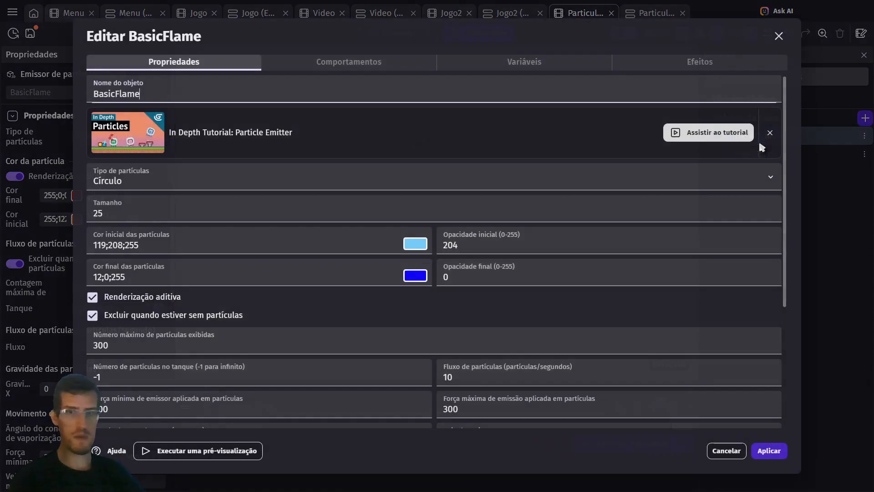
pyautogui.scroll(-3, 437, 339)
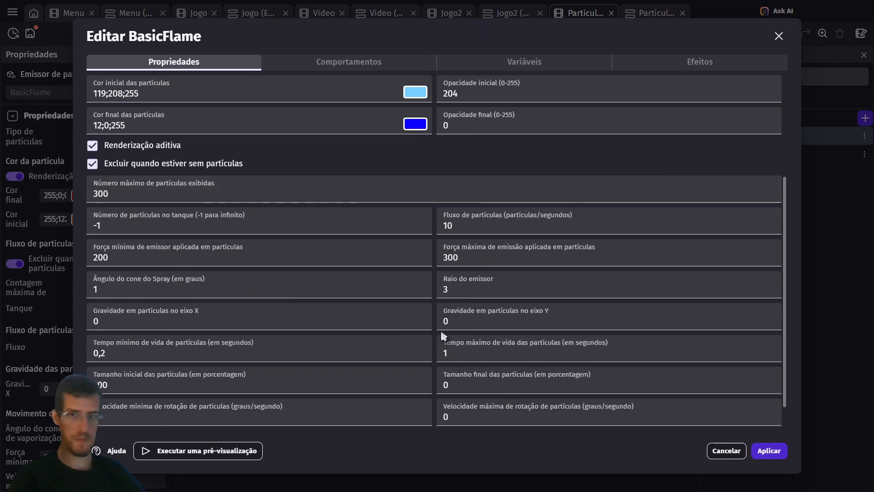
pyautogui.click(484, 228)
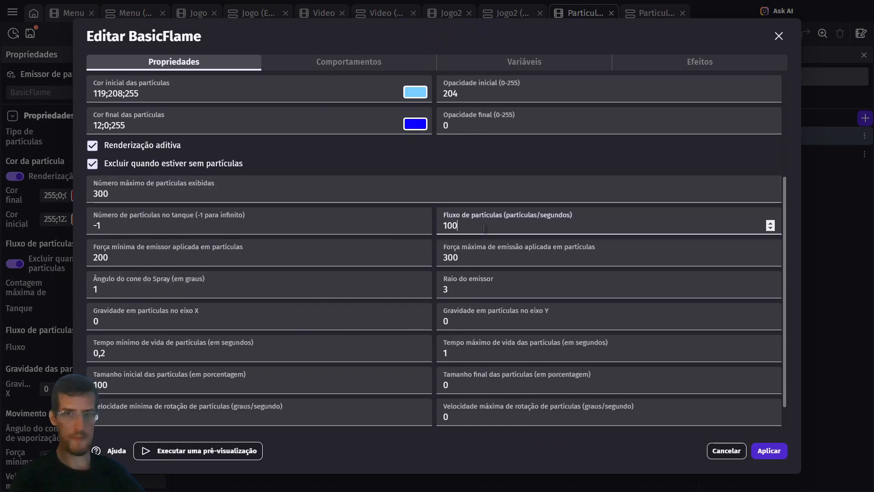
pyautogui.click(186, 260)
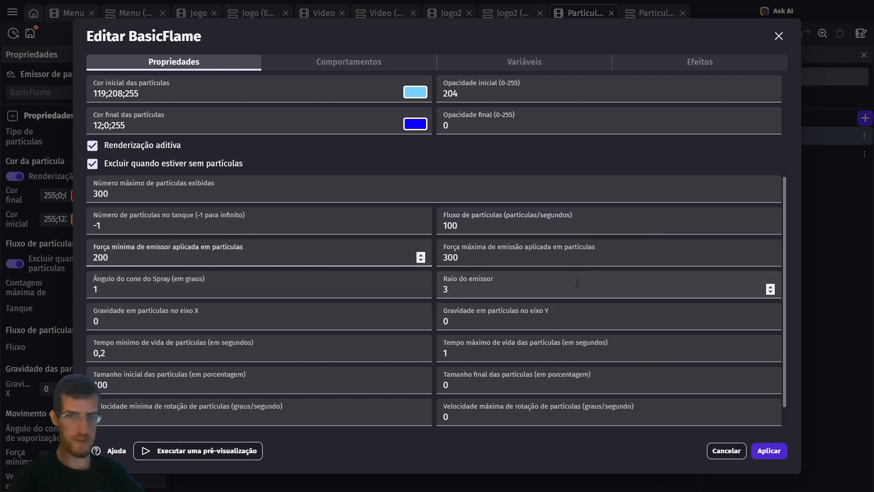
pyautogui.scroll(-1, 576, 281)
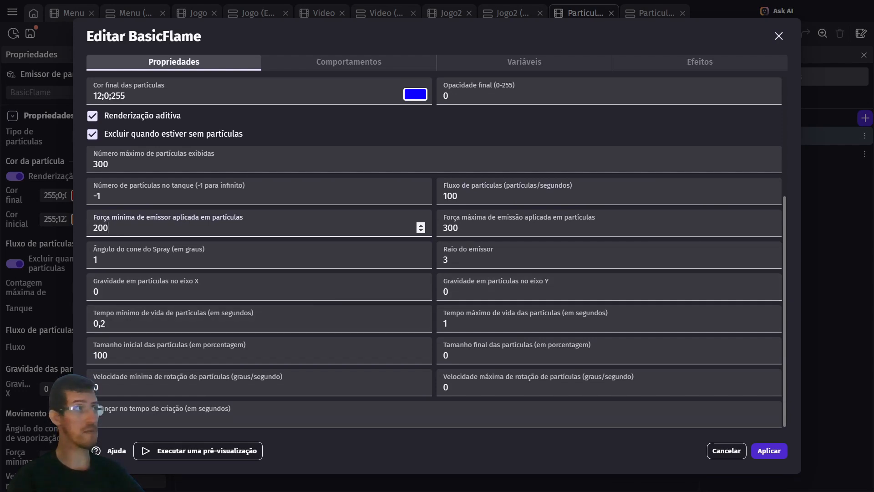
pyautogui.press('Return')
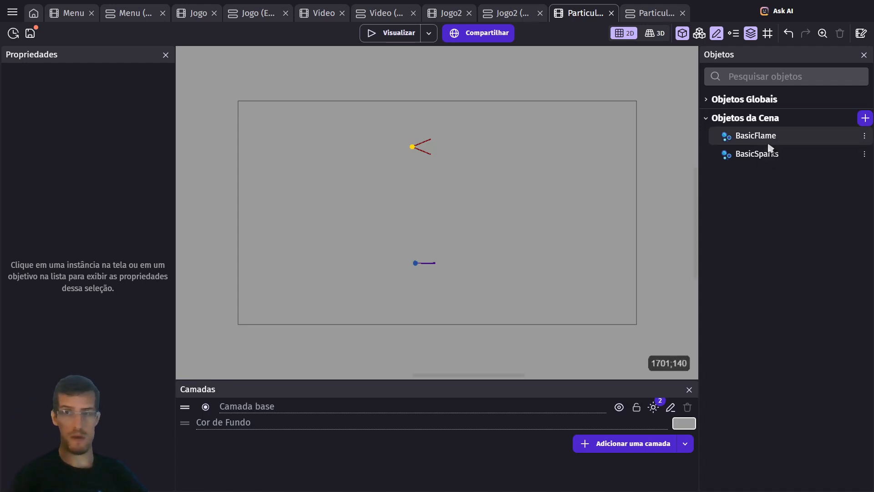
# Open BasicFlame's properties and change its particle type to Imagem
pyautogui.doubleClick(757, 136)
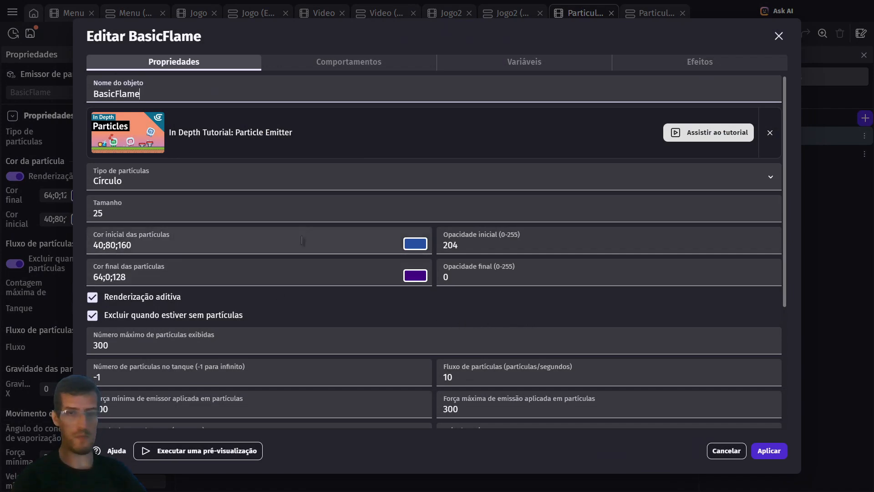
pyautogui.scroll(-4, 302, 240)
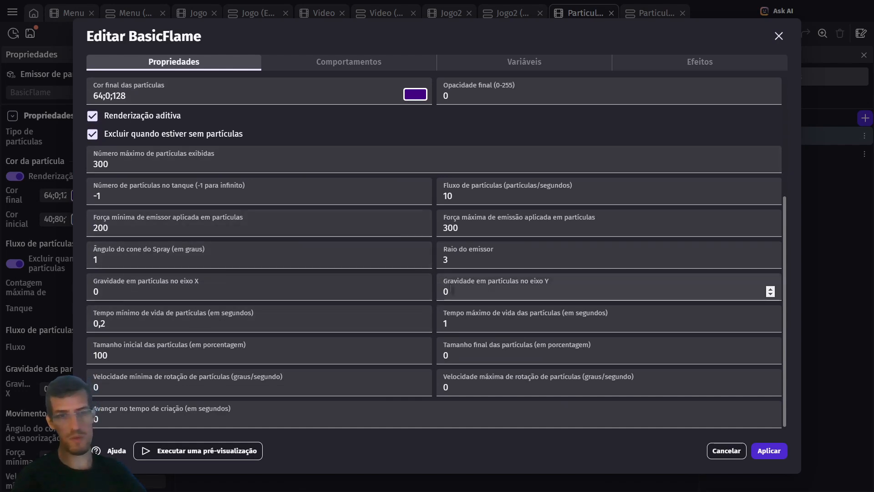
pyautogui.scroll(4, 455, 289)
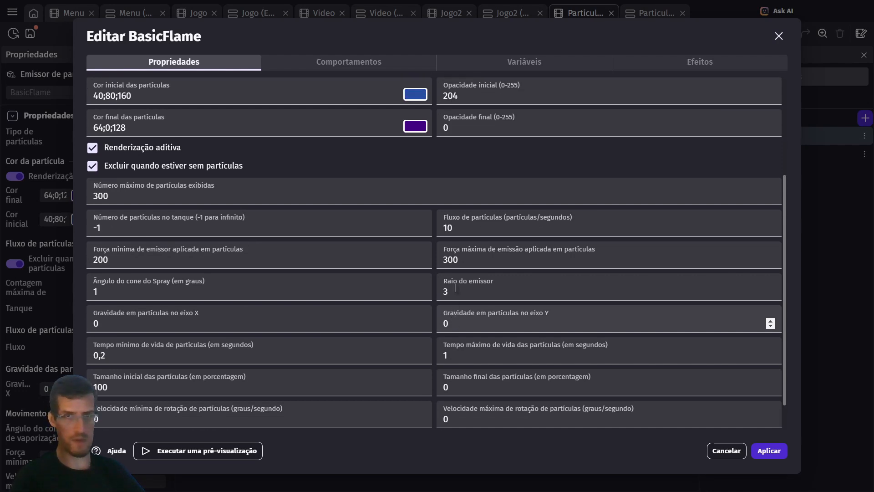
pyautogui.scroll(-3, 310, 314)
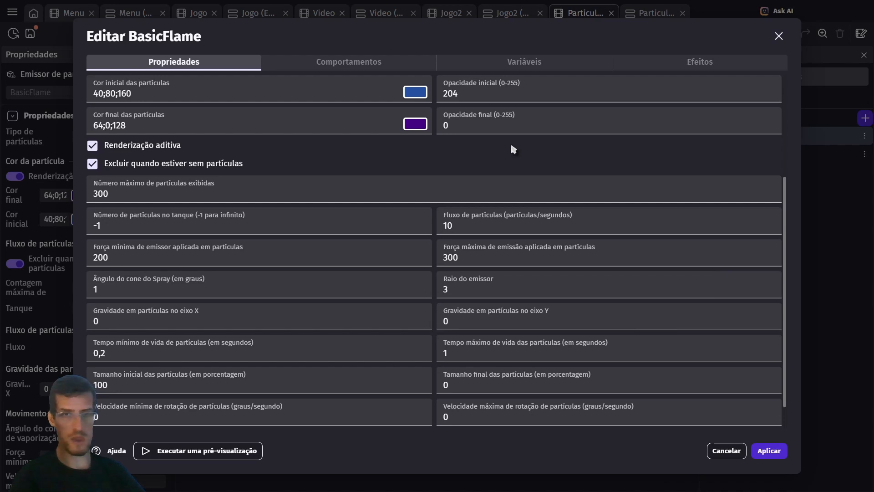
pyautogui.scroll(-1, 511, 142)
pyautogui.scroll(4, 513, 148)
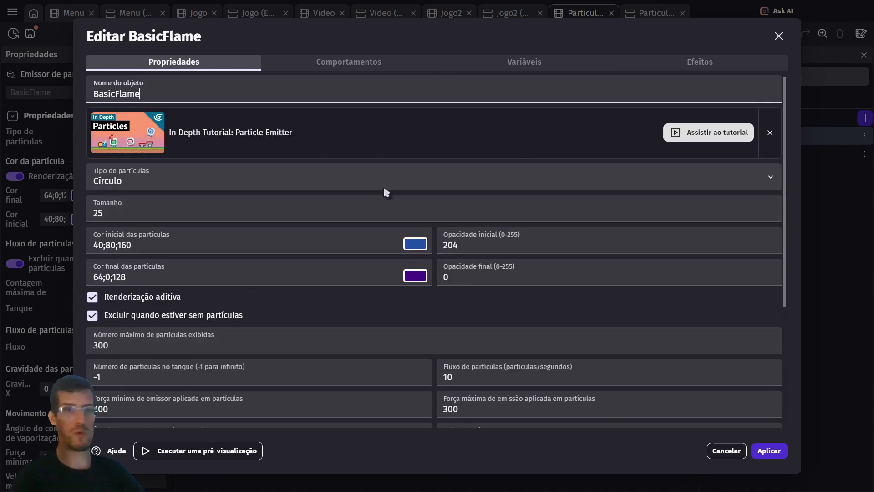
pyautogui.click(357, 180)
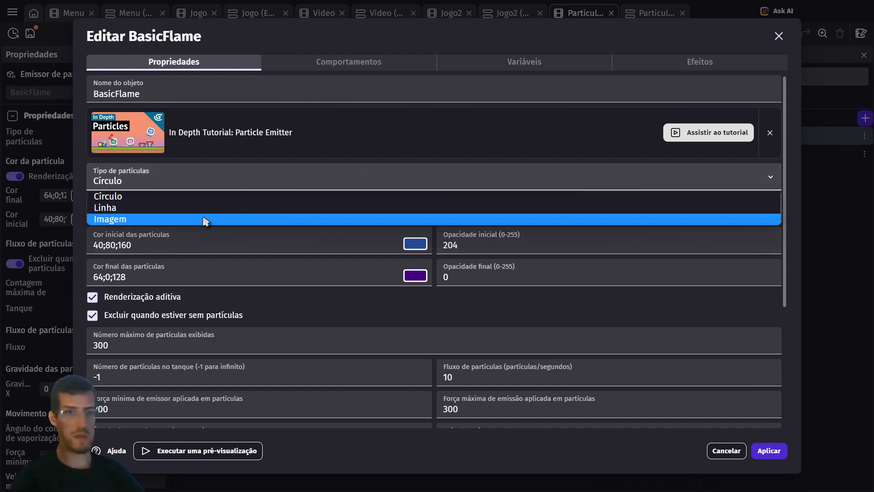
pyautogui.click(144, 221)
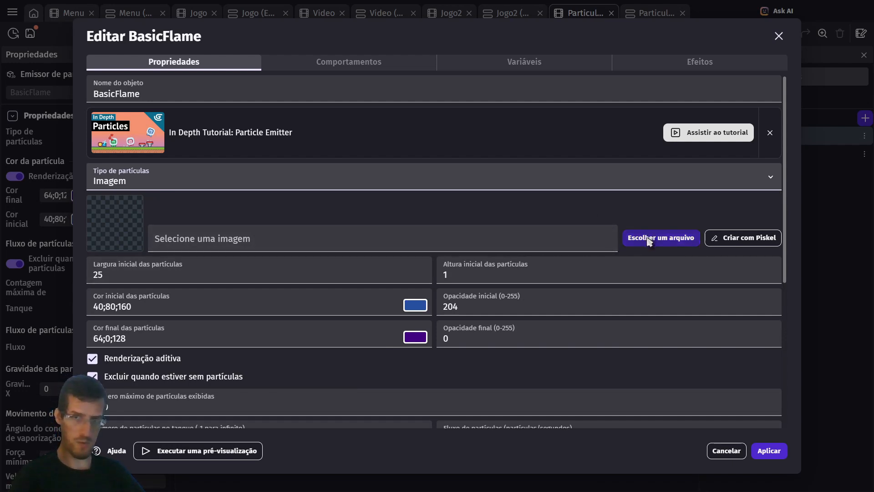
# Load LightGlow.png from the project's assets folder as BasicFlame's particle image, apply it and preview the scene
pyautogui.click(649, 240)
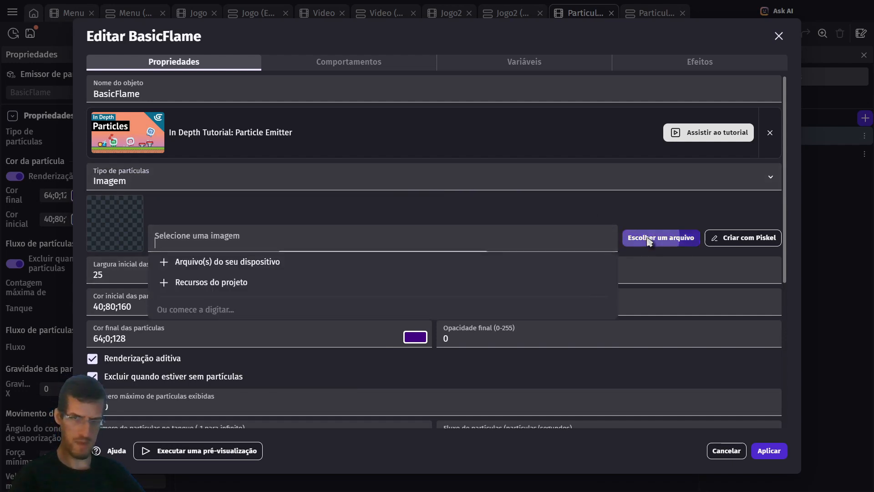
pyautogui.click(289, 262)
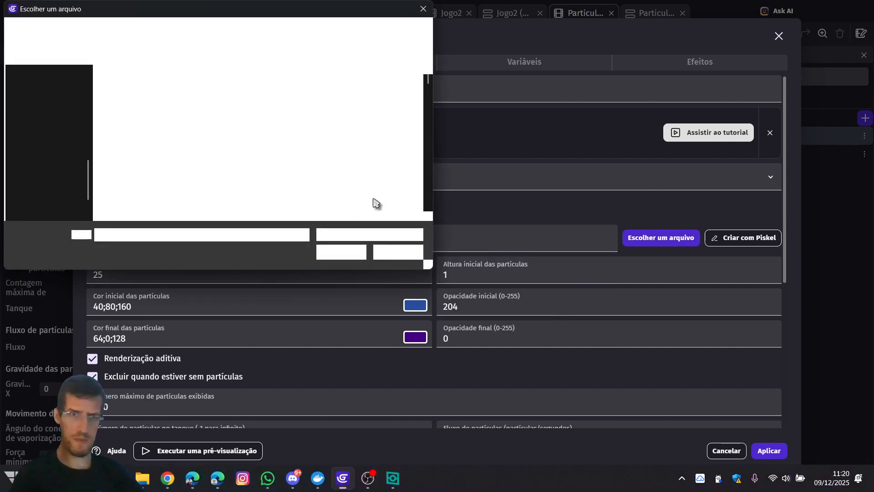
pyautogui.click(286, 166)
pyautogui.press('l')
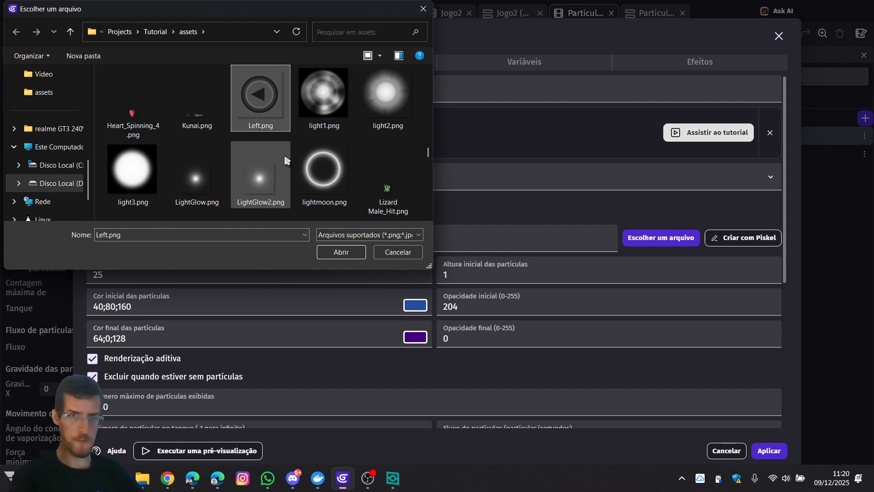
pyautogui.click(250, 178)
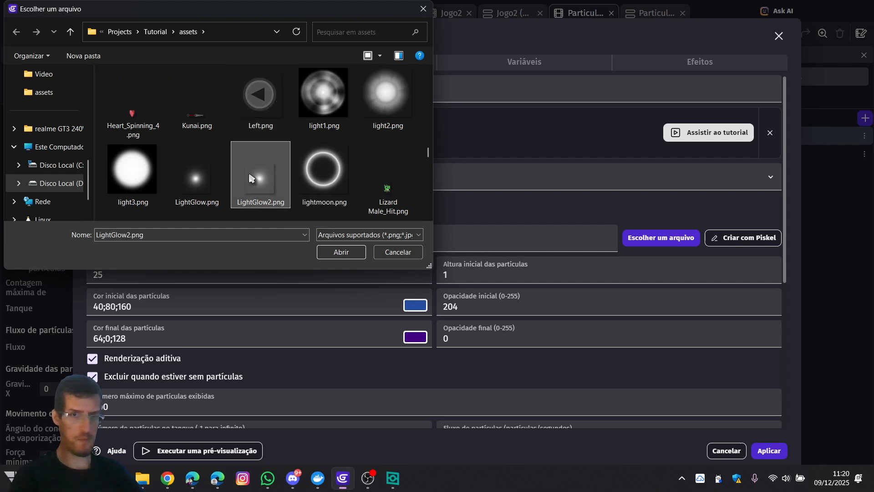
pyautogui.click(198, 191)
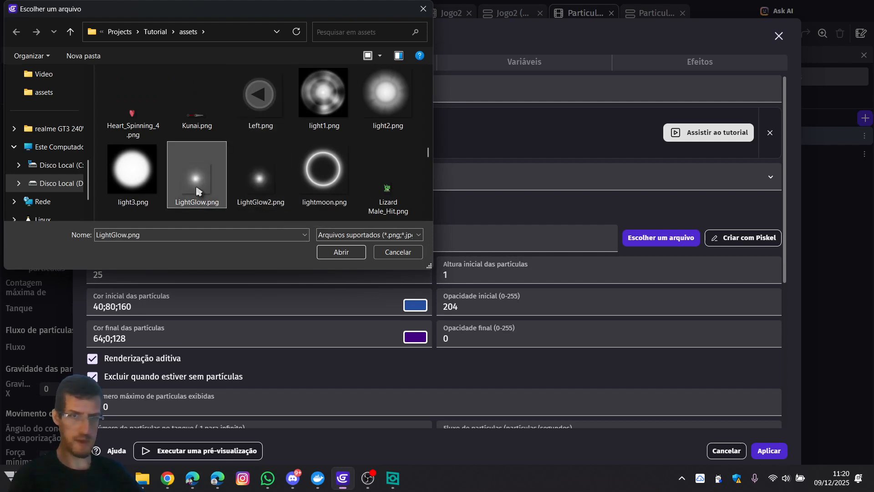
pyautogui.click(341, 253)
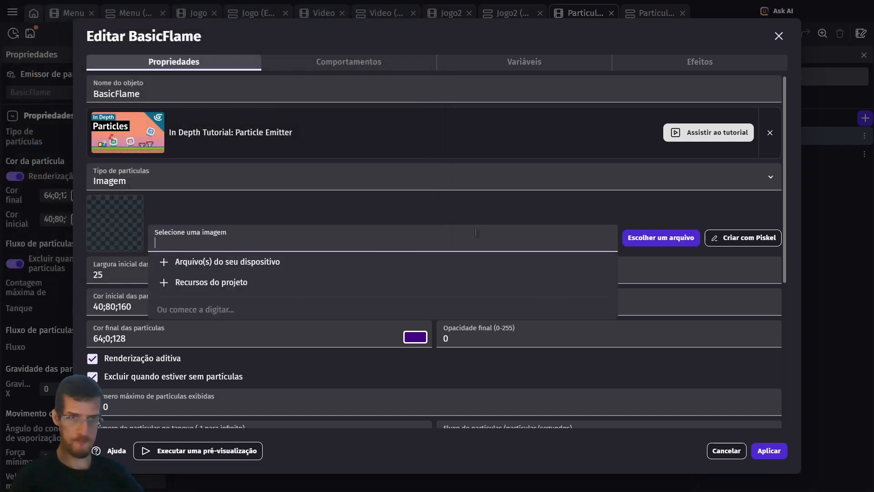
pyautogui.click(769, 451)
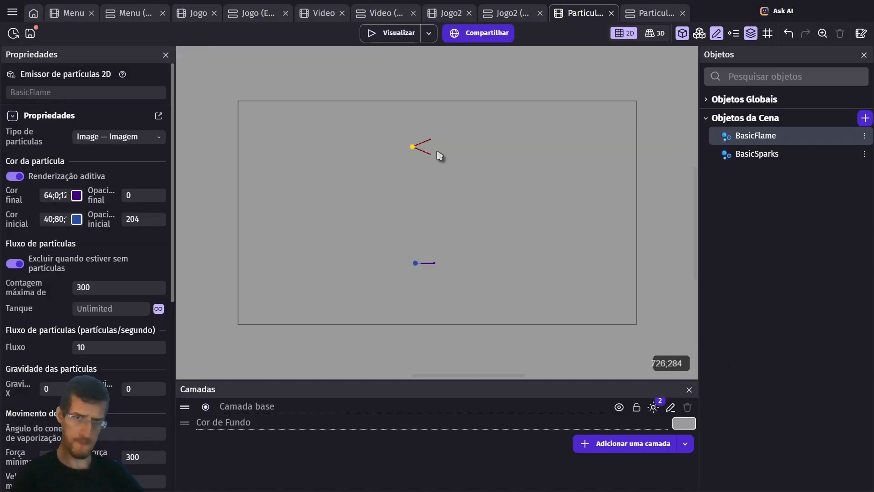
pyautogui.click(393, 33)
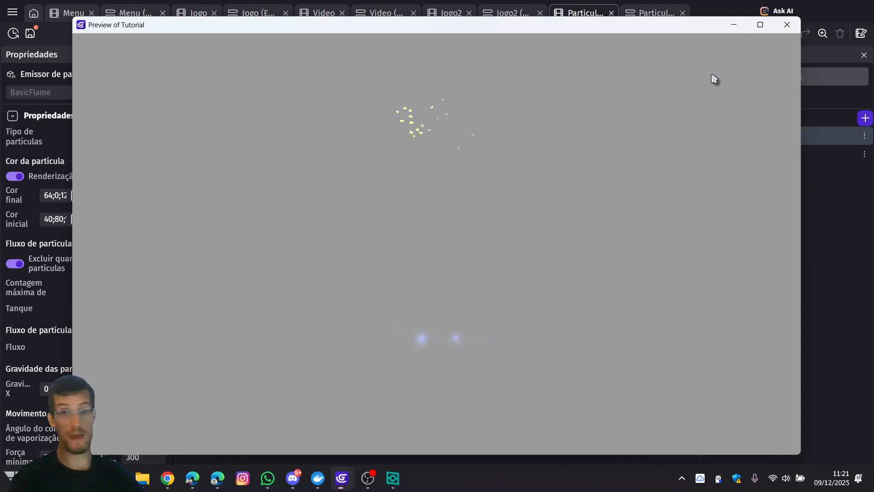
pyautogui.click(788, 24)
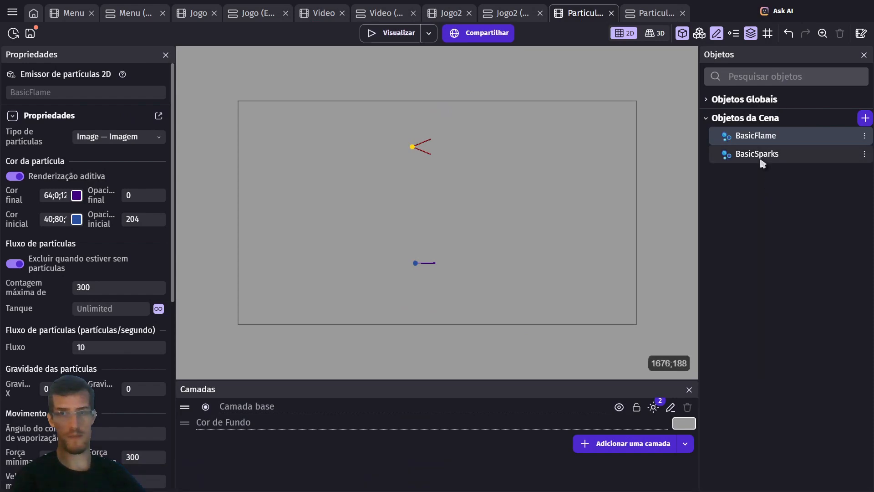
pyautogui.doubleClick(764, 155)
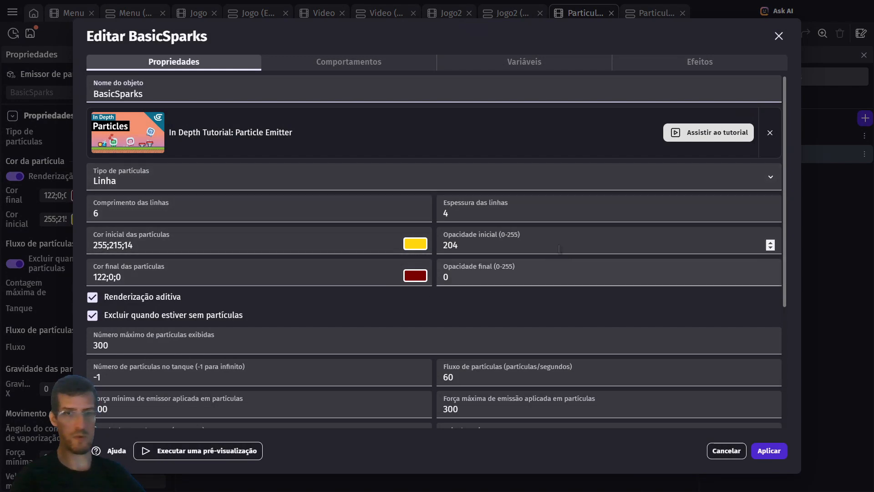
pyautogui.scroll(-3, 591, 308)
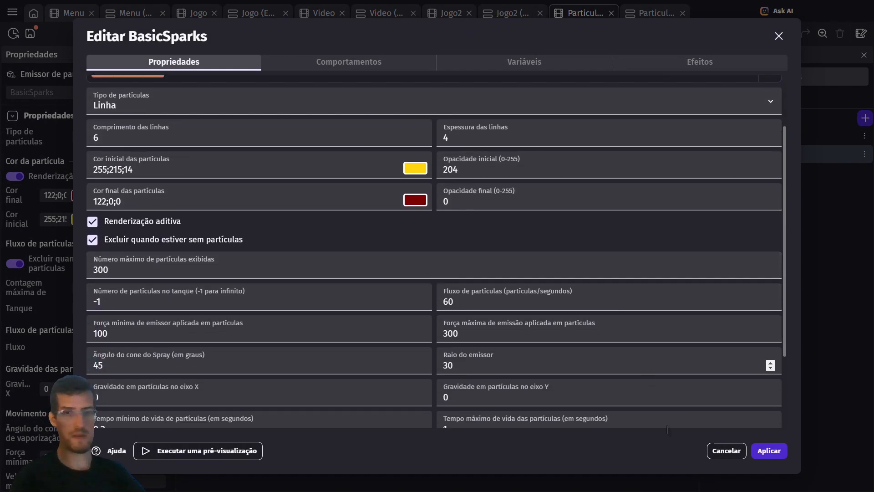
pyautogui.click(723, 454)
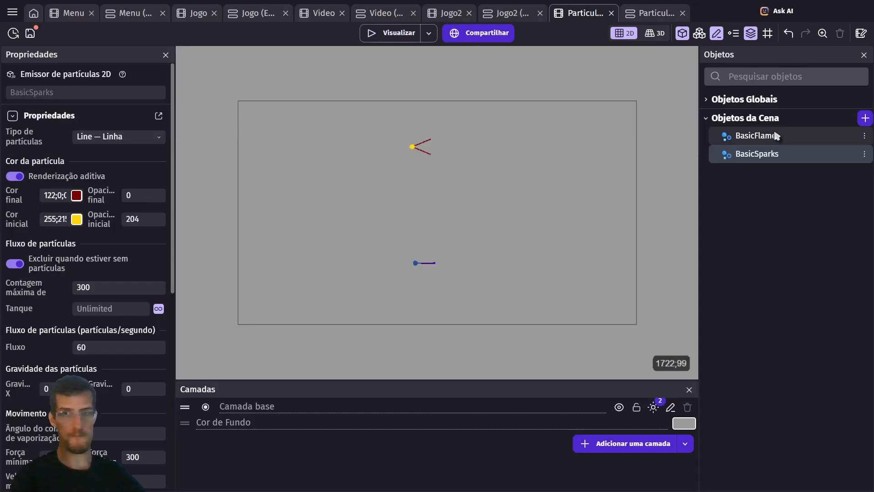
# Set BasicFlame's initial particle width to 100, apply the change and preview the scene
pyautogui.click(774, 135)
pyautogui.doubleClick(776, 136)
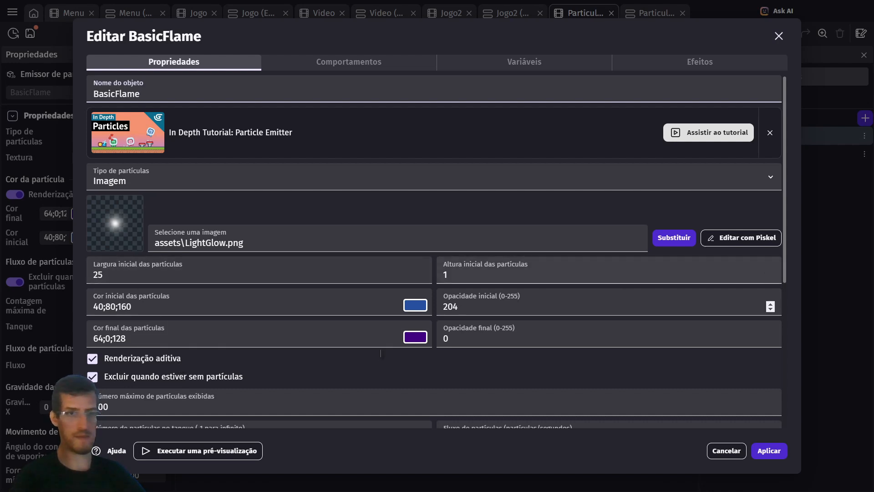
pyautogui.scroll(-3, 348, 350)
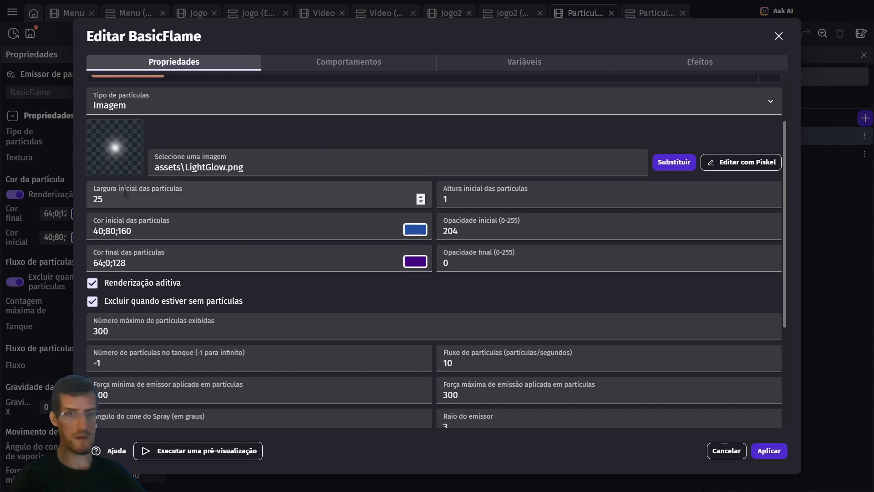
pyautogui.click(93, 284)
pyautogui.doubleClick(85, 201)
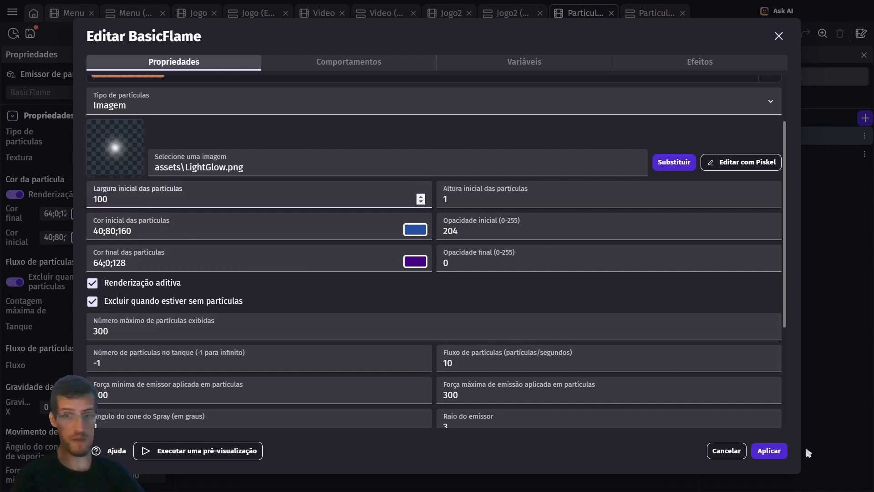
pyautogui.click(779, 452)
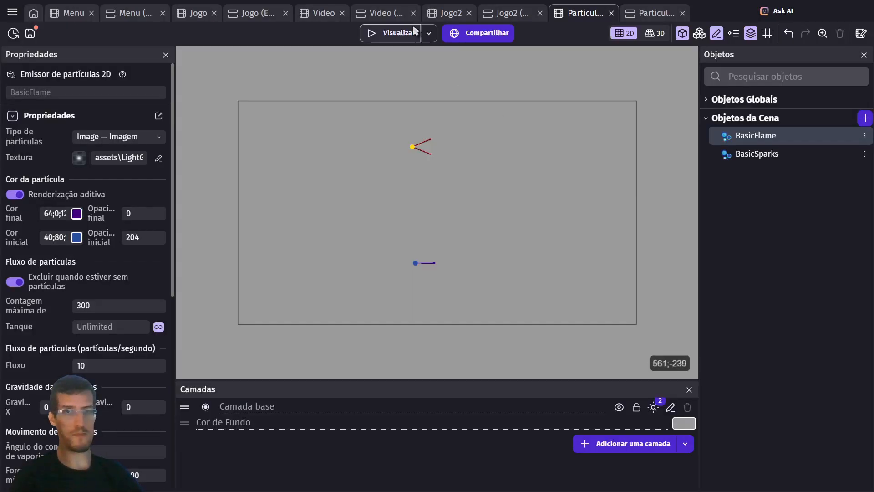
pyautogui.click(400, 34)
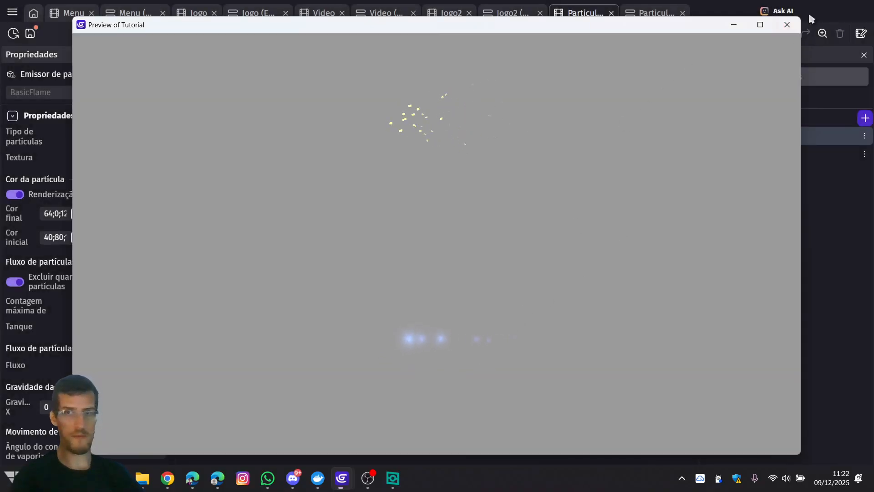
pyautogui.click(787, 25)
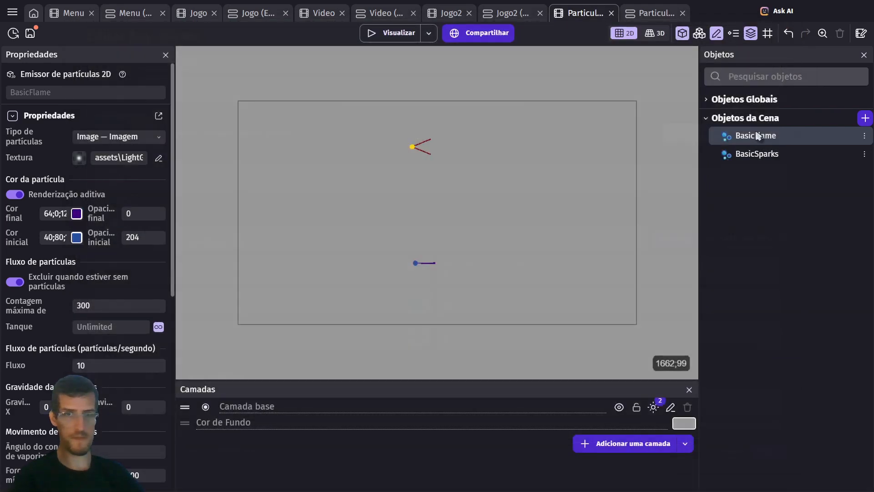
# Change BasicFlame's particle type to Círculo and set the particle size to 10
pyautogui.doubleClick(758, 135)
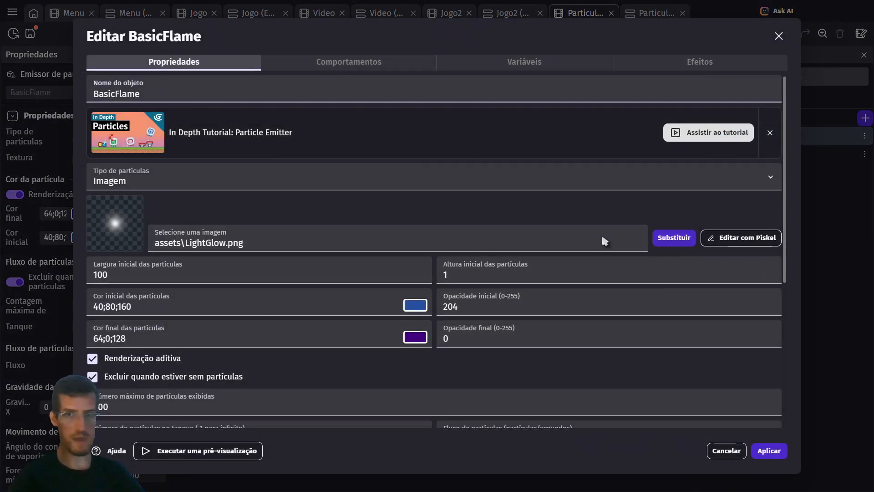
pyautogui.click(371, 180)
pyautogui.click(269, 197)
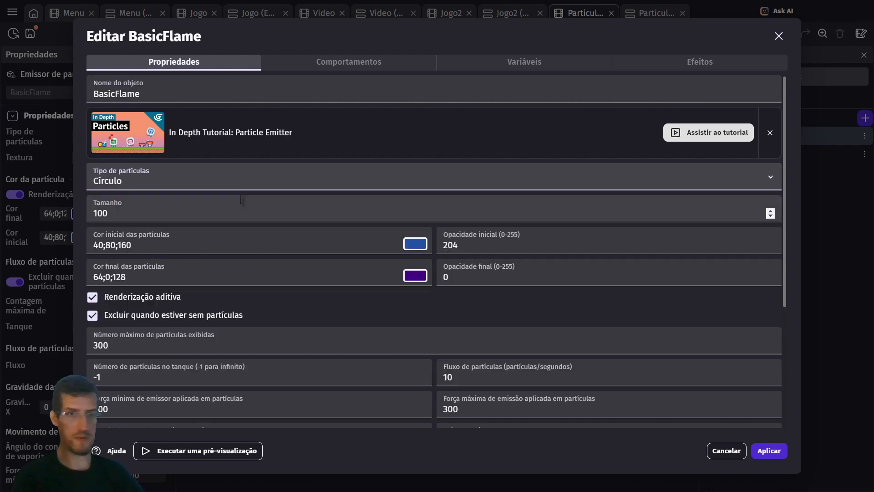
pyautogui.doubleClick(100, 214)
pyautogui.write('1')
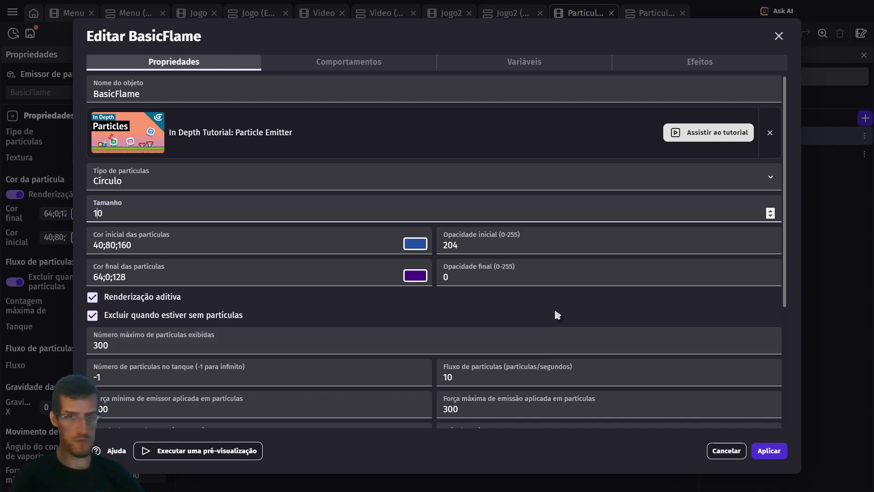
# Set BasicFlame's spray cone angle to 90 degrees, apply the changes and preview the scene
pyautogui.scroll(-3, 554, 308)
pyautogui.scroll(-2, 433, 326)
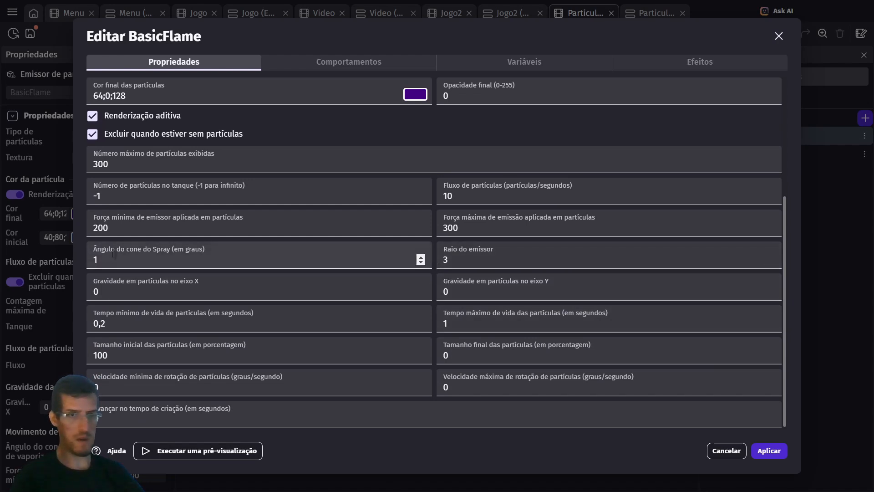
pyautogui.doubleClick(202, 262)
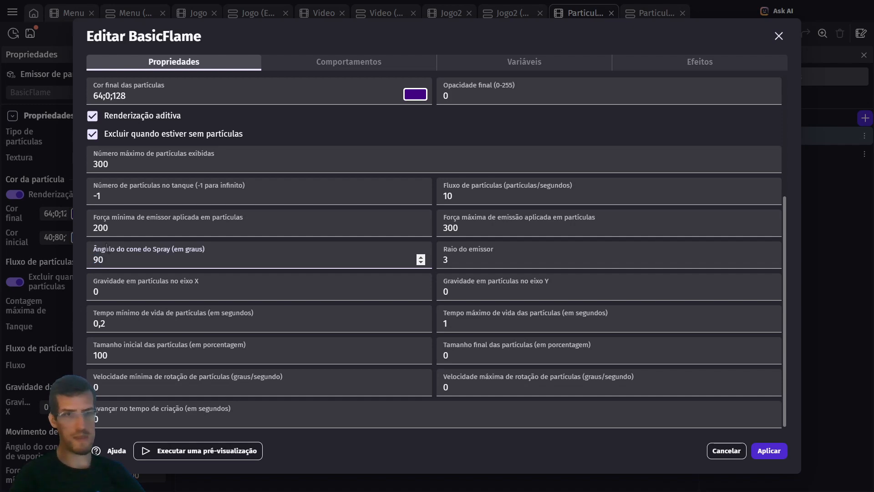
pyautogui.click(778, 453)
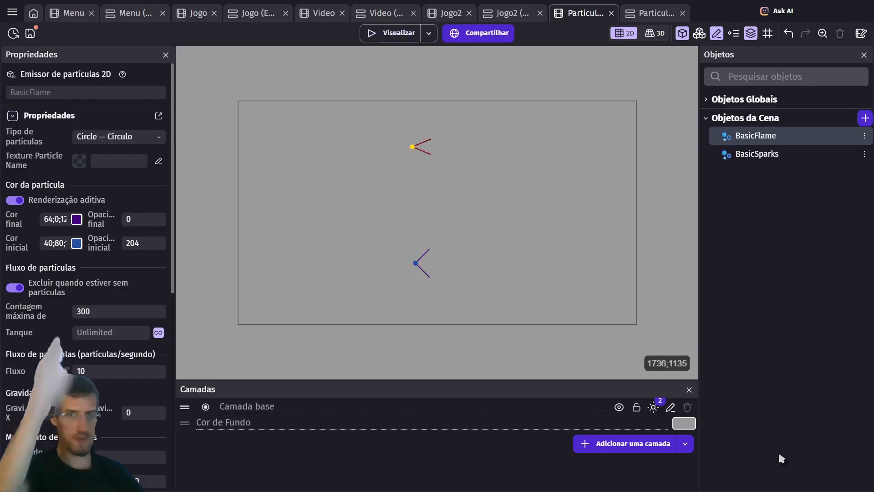
pyautogui.click(398, 34)
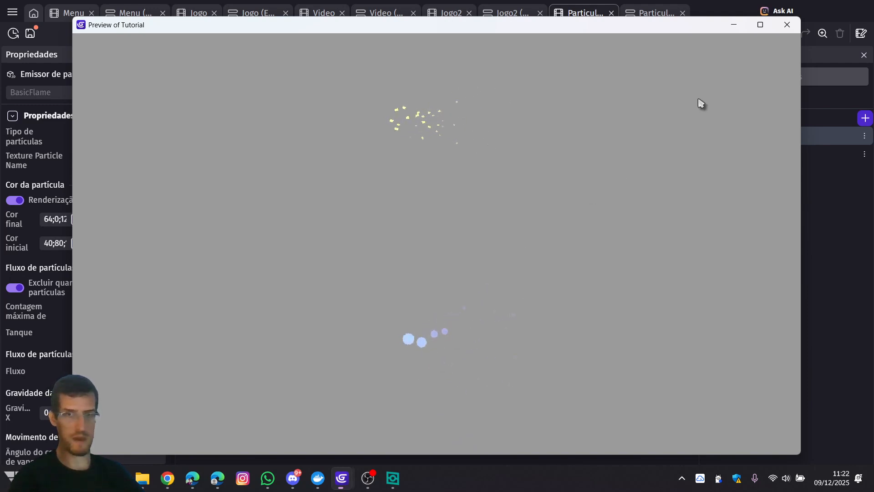
pyautogui.click(787, 24)
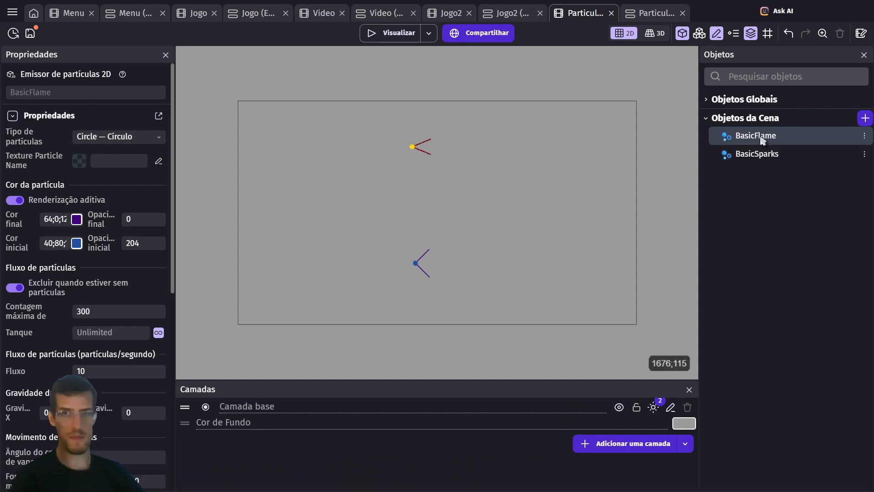
# Set BasicFlame's spray cone angle to 1 degree and its particle flow to 100 particles per second
pyautogui.doubleClick(756, 136)
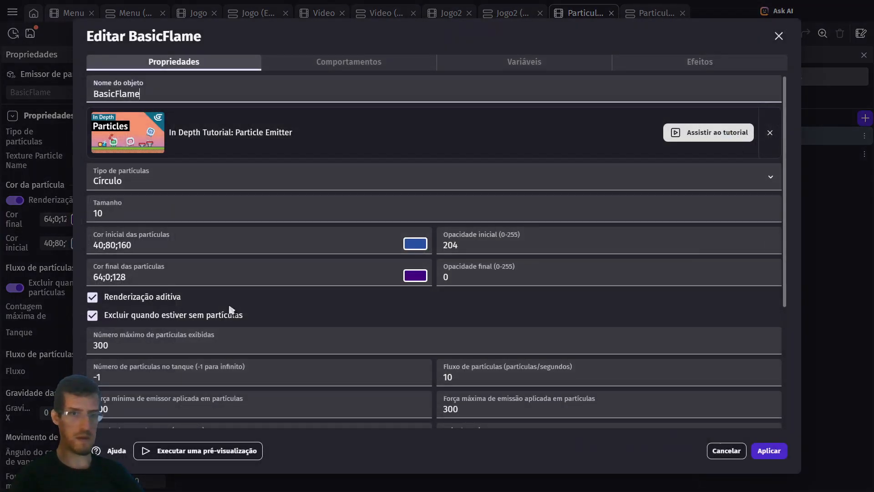
pyautogui.scroll(-3, 346, 294)
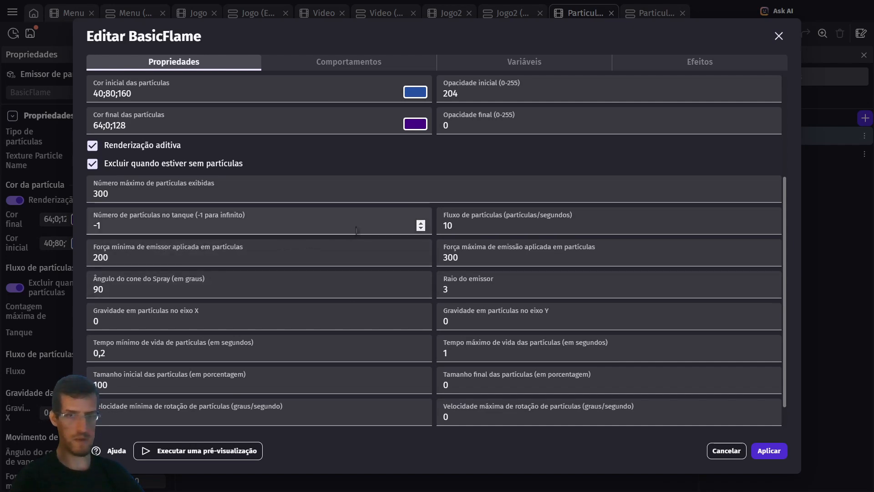
pyautogui.doubleClick(105, 294)
pyautogui.write('1')
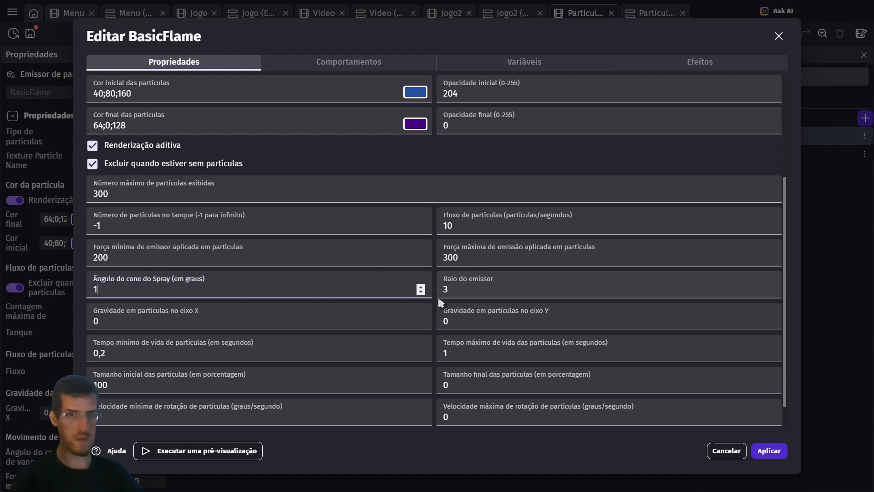
pyautogui.click(524, 230)
pyautogui.write('0')
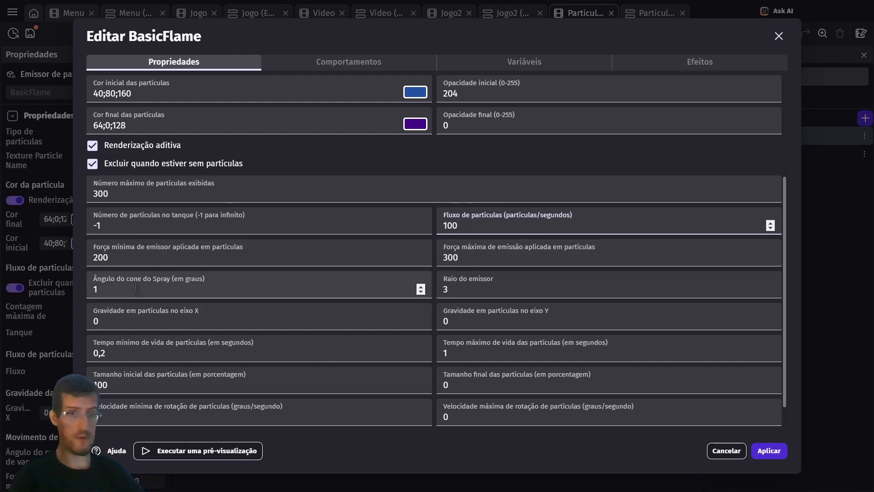
# Set BasicFlame's emitter radius to 90, apply the changes and preview the scene
pyautogui.click(516, 289)
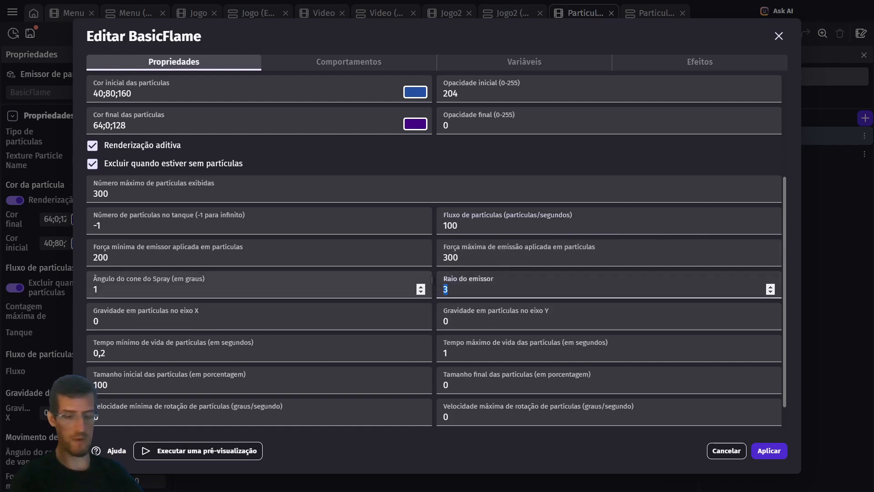
pyautogui.write('90')
pyautogui.click(761, 453)
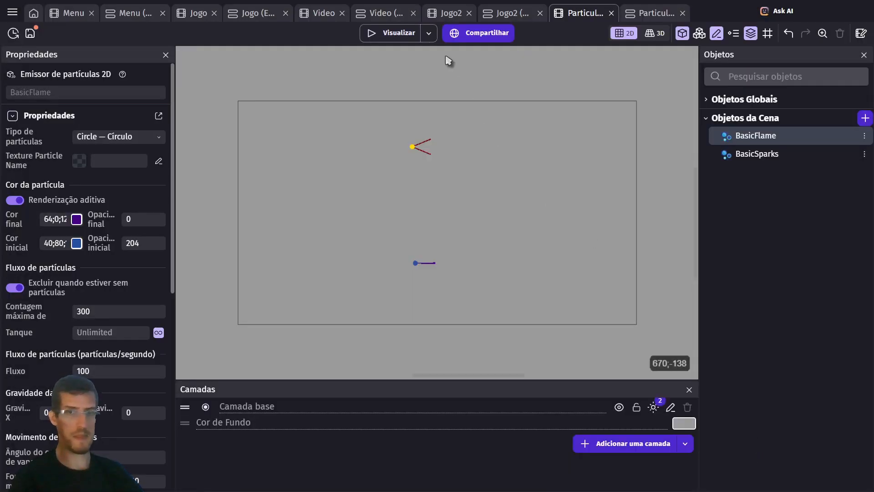
pyautogui.click(389, 33)
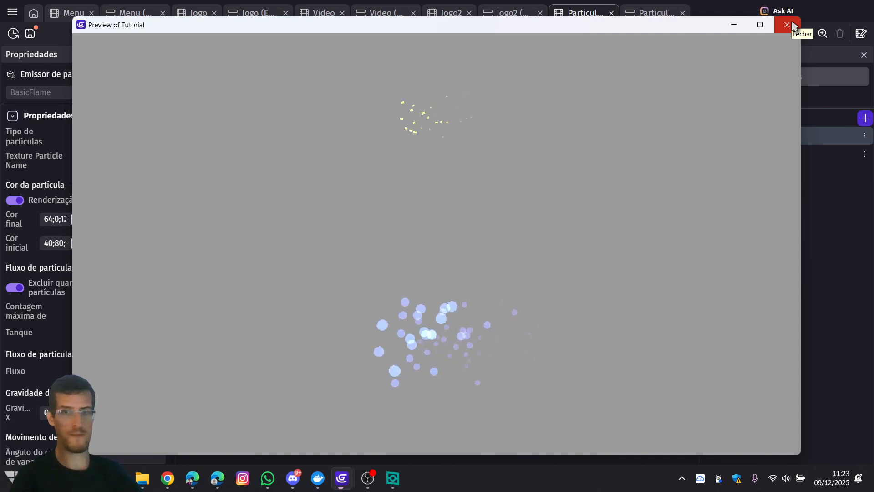
pyautogui.click(787, 24)
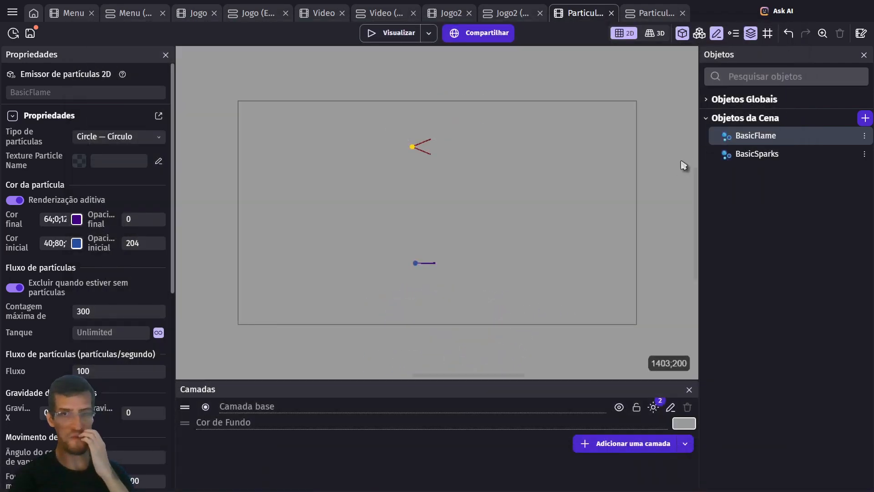
# Set BasicFlame's emitter radius back to 3 and apply the change
pyautogui.doubleClick(768, 134)
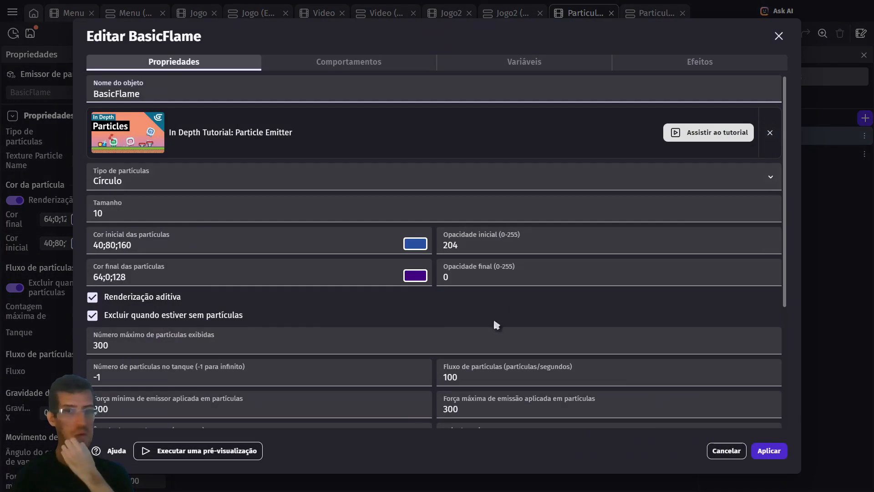
pyautogui.scroll(-3, 494, 318)
pyautogui.scroll(-1, 504, 322)
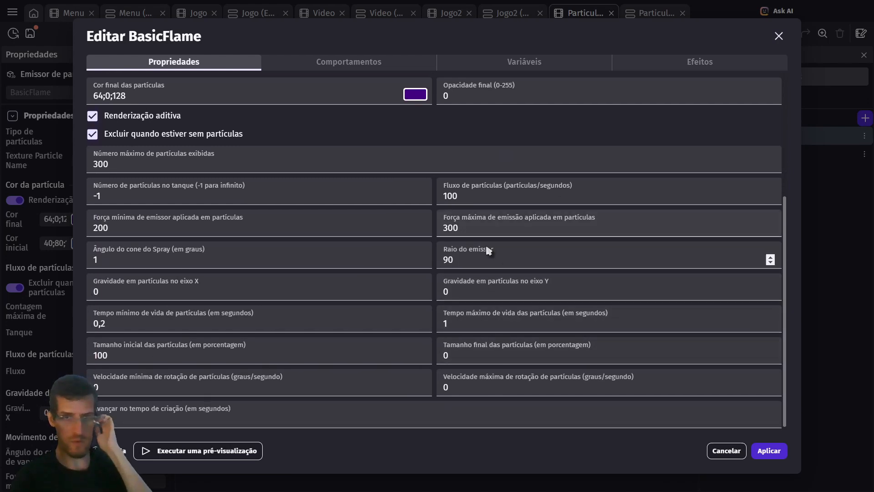
pyautogui.moveTo(489, 253); pyautogui.dragTo(433, 254)
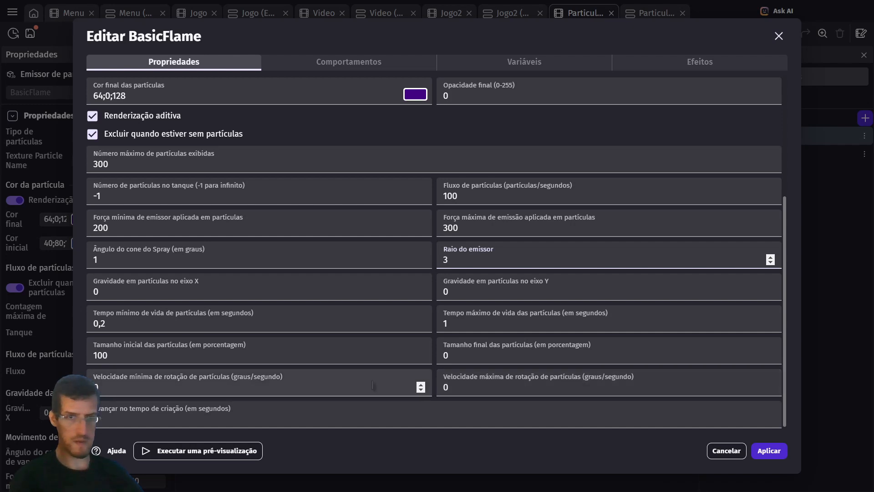
pyautogui.scroll(5, 373, 385)
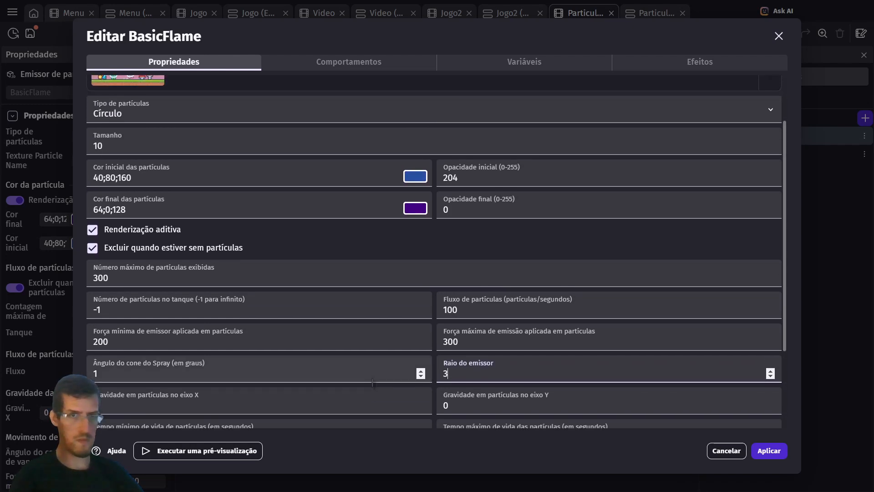
pyautogui.scroll(-5, 372, 382)
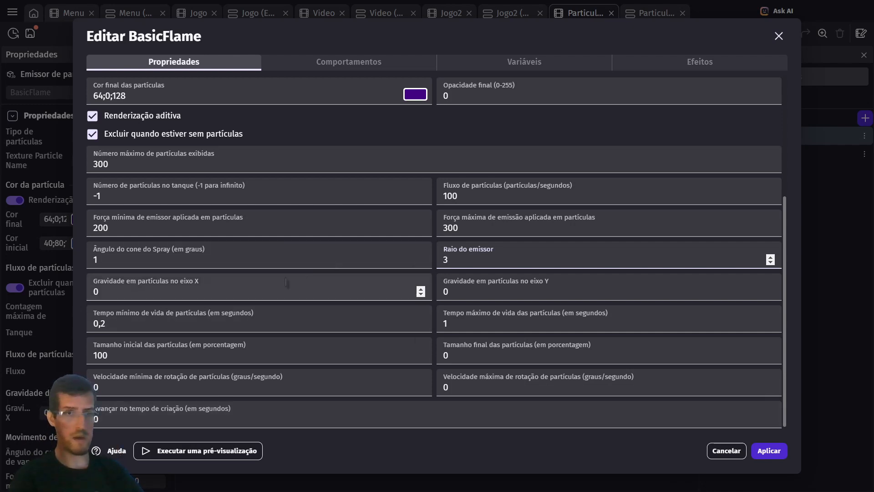
pyautogui.scroll(3, 282, 286)
pyautogui.scroll(2, 282, 286)
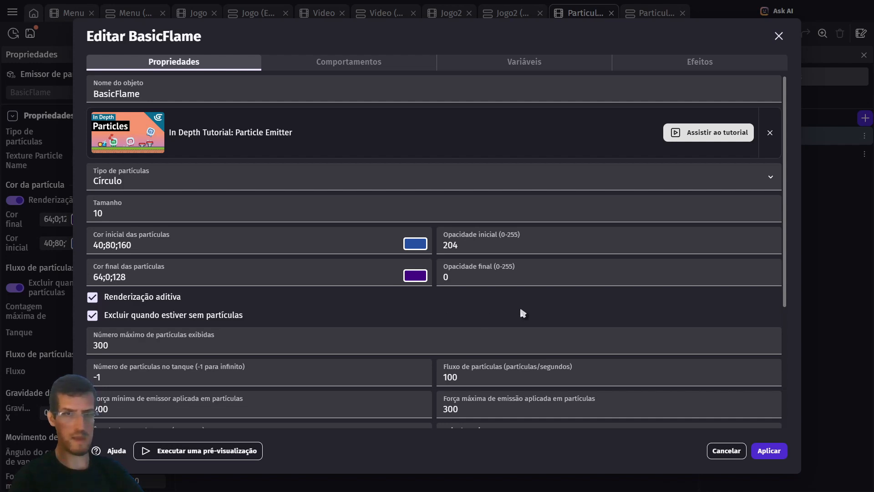
pyautogui.click(780, 450)
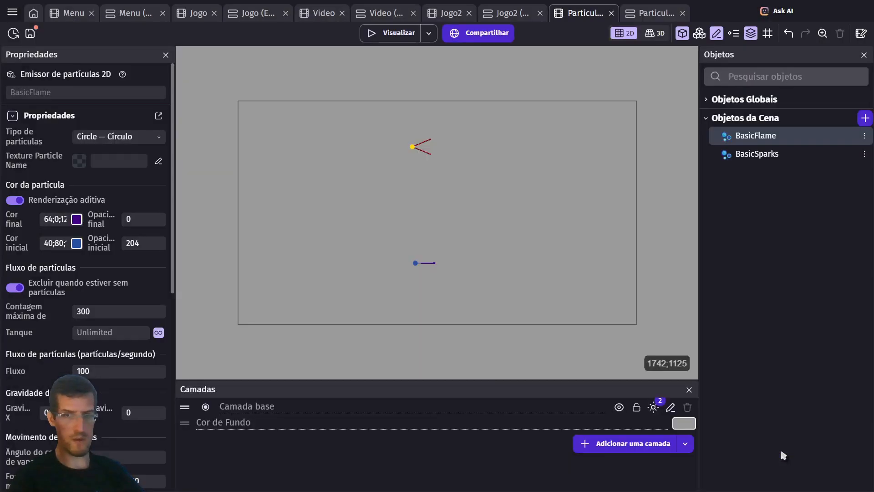
pyautogui.doubleClick(763, 155)
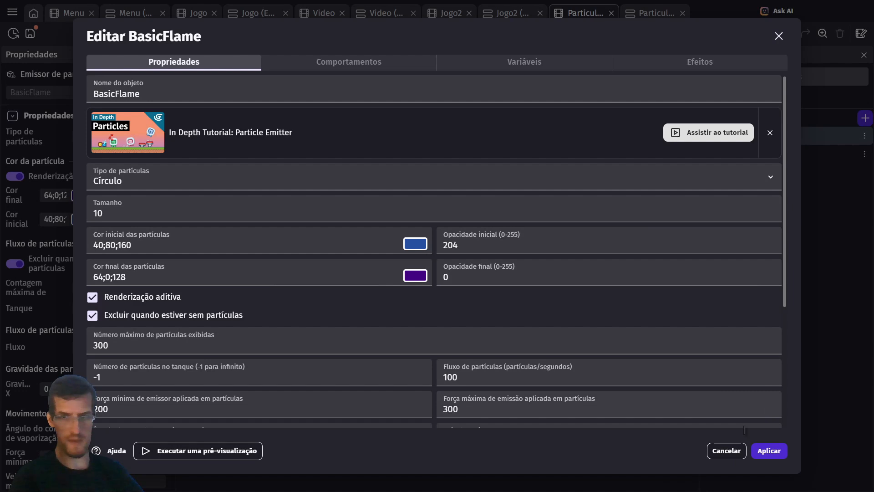
pyautogui.click(728, 450)
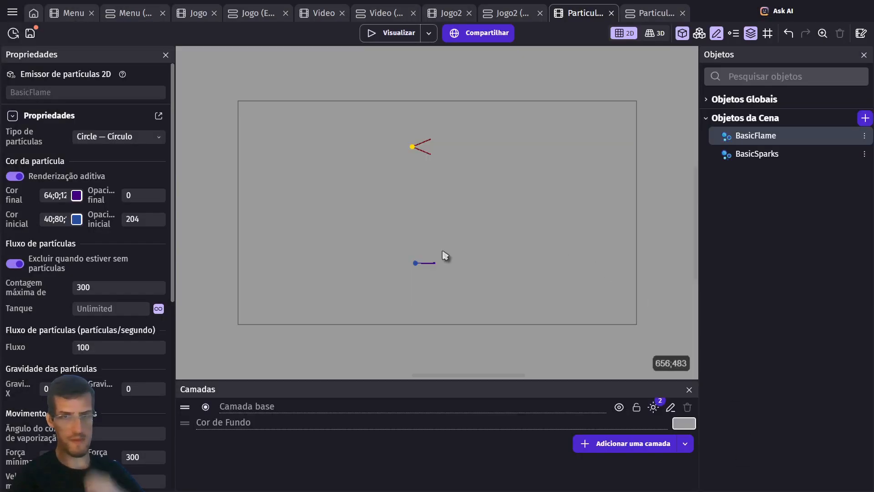
# Set the rotation of the BasicFlame instance in the scene to 90 degrees and preview the scene
pyautogui.click(416, 264)
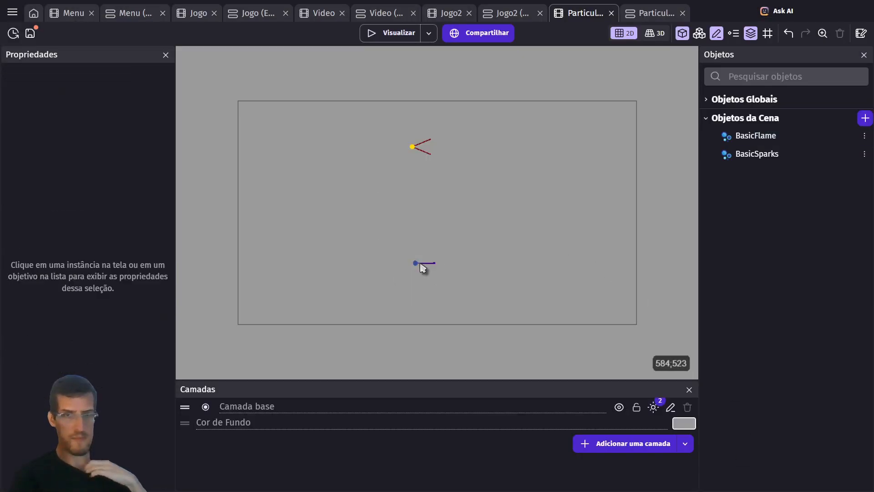
pyautogui.click(416, 264)
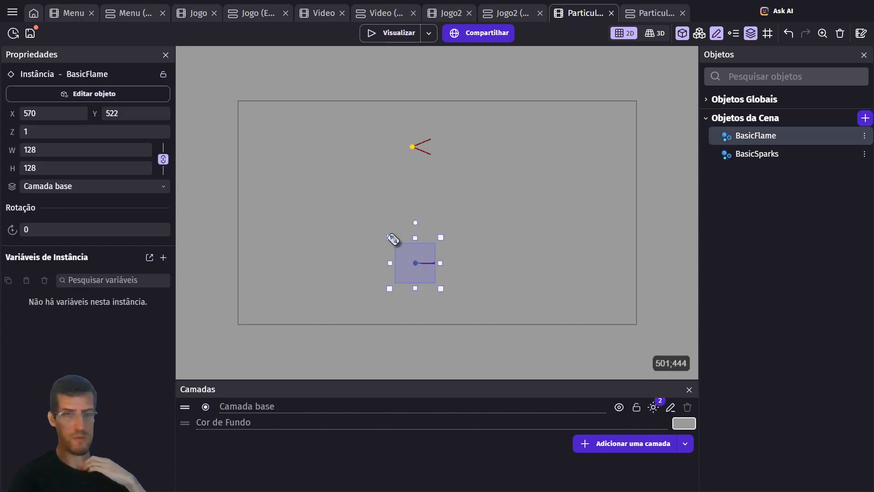
pyautogui.click(6, 230)
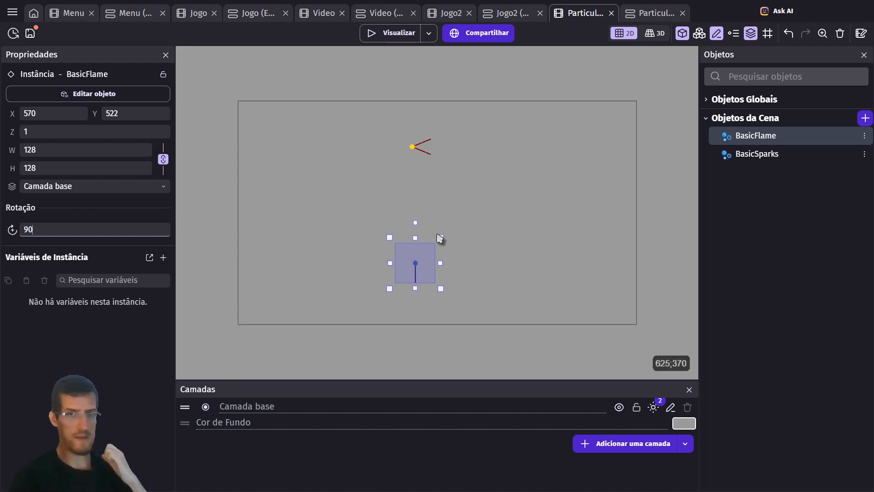
pyautogui.click(545, 278)
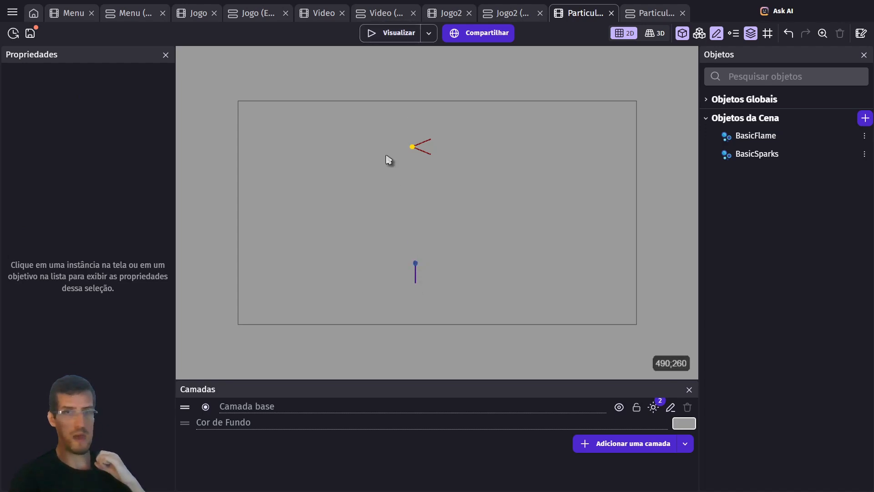
pyautogui.click(403, 39)
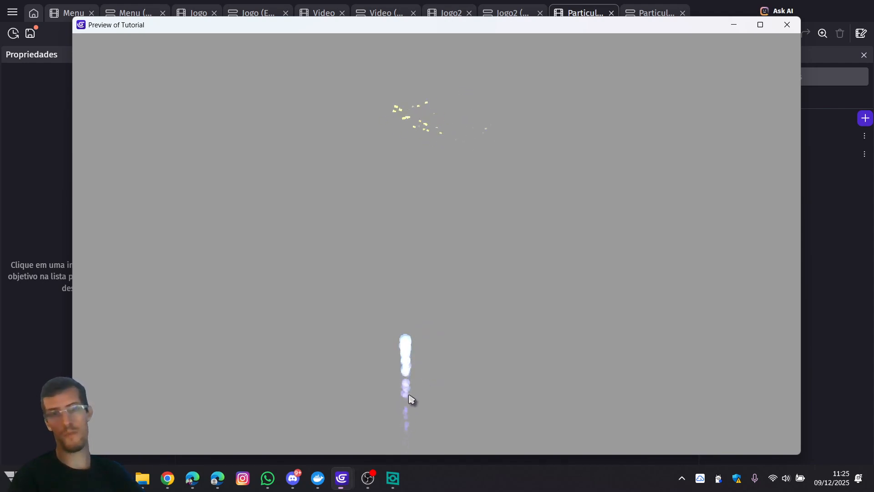
pyautogui.click(788, 26)
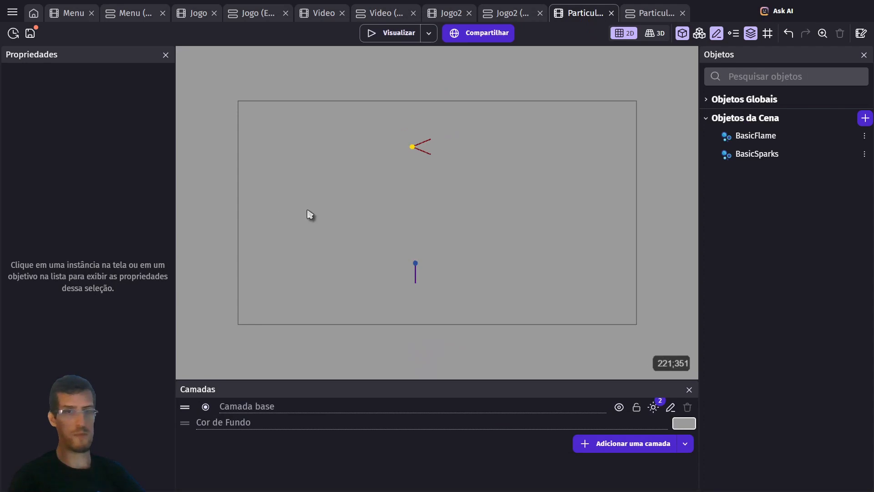
# Change BasicFlame's final particle colour to red (208;2;27) and its initial colour to orange (245;166;35), and apply
pyautogui.doubleClick(770, 136)
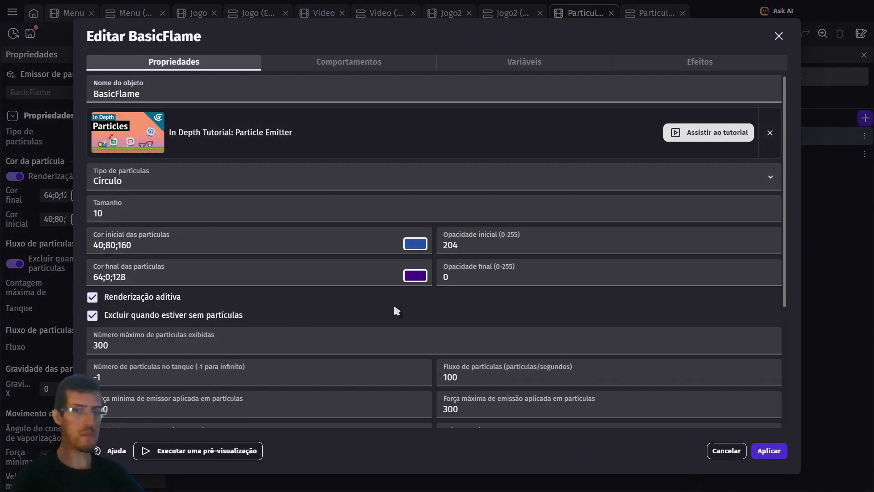
pyautogui.click(415, 275)
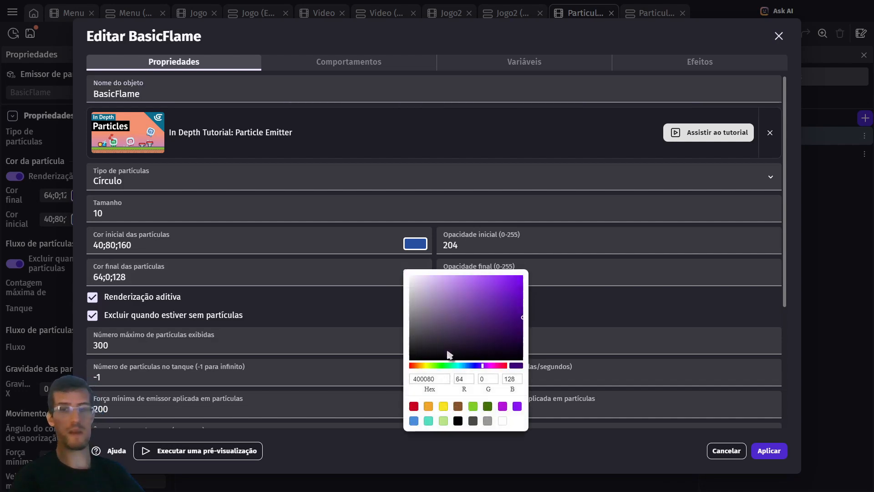
pyautogui.click(414, 406)
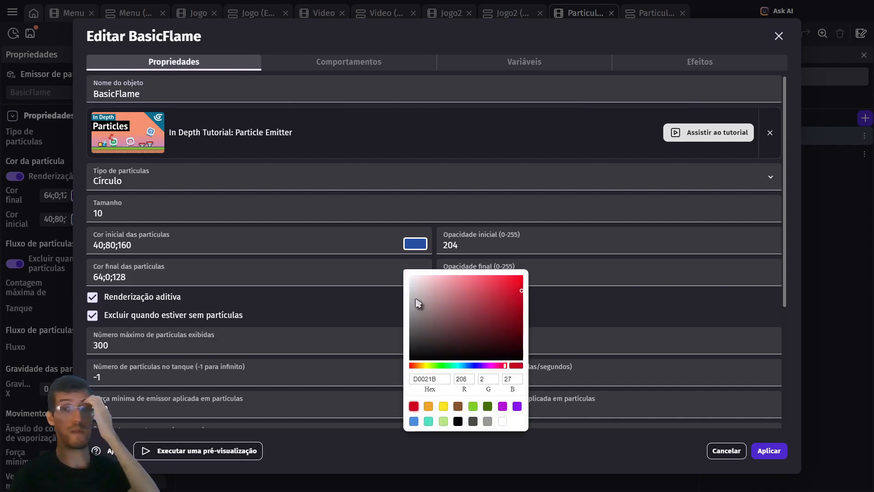
pyautogui.click(416, 244)
pyautogui.click(416, 244)
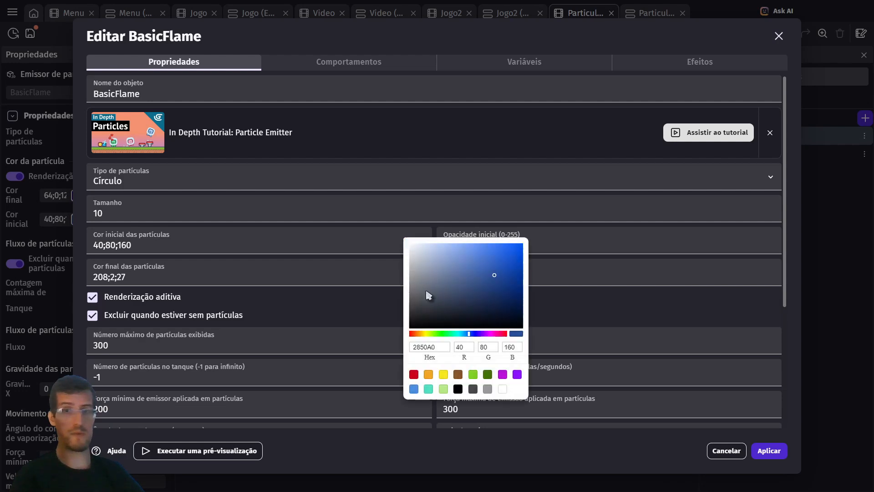
pyautogui.click(428, 375)
pyautogui.click(647, 300)
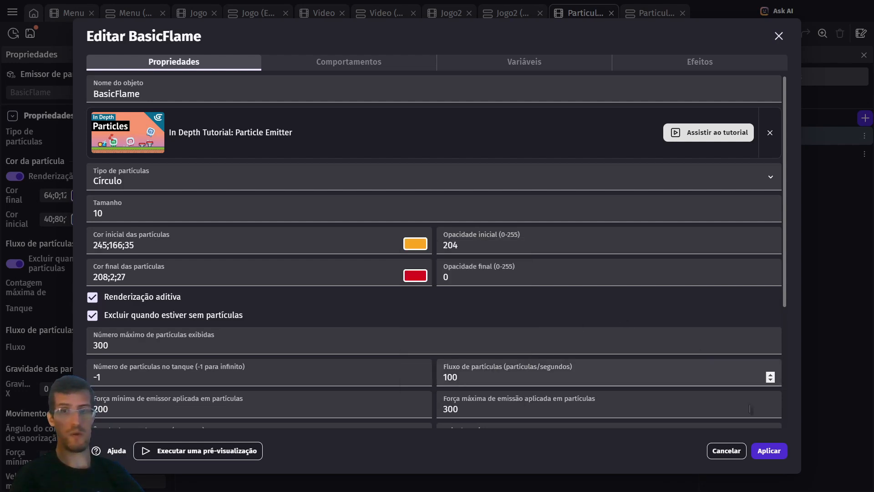
pyautogui.click(770, 451)
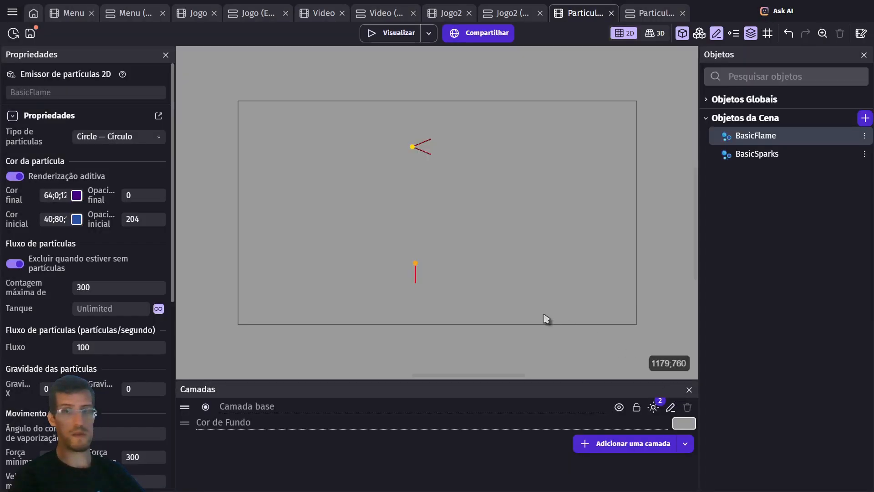
# Set the BasicFlame instance's rotation to -90 degrees so it emits upwards, and preview the scene
pyautogui.click(416, 265)
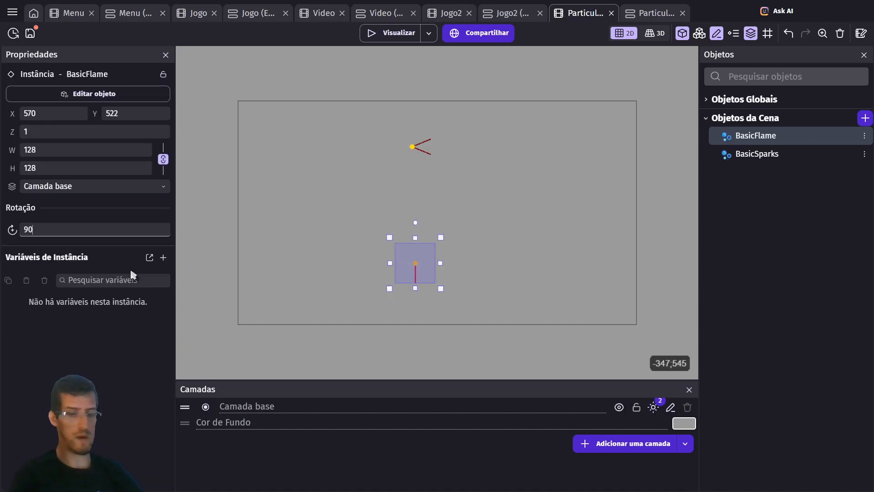
pyautogui.write('-')
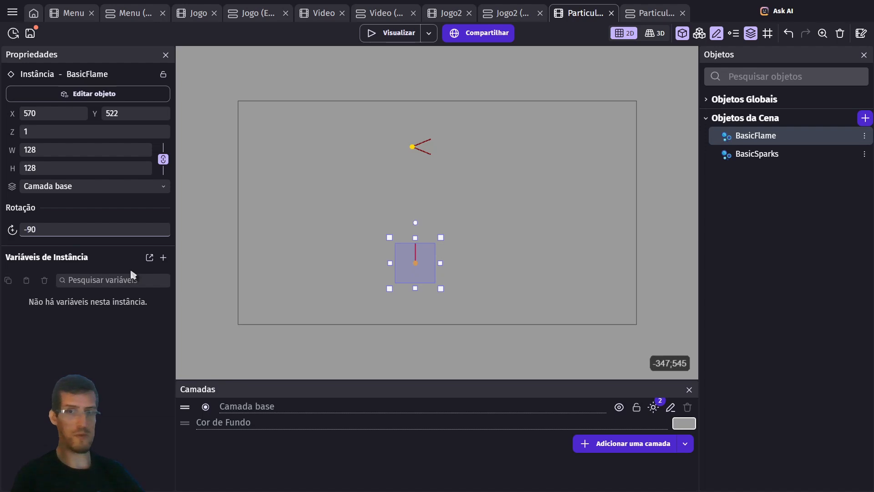
pyautogui.click(354, 240)
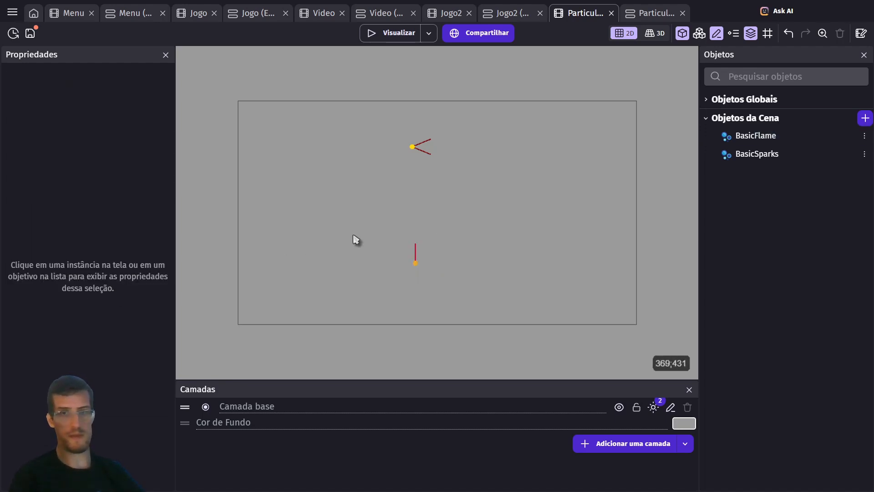
pyautogui.click(410, 39)
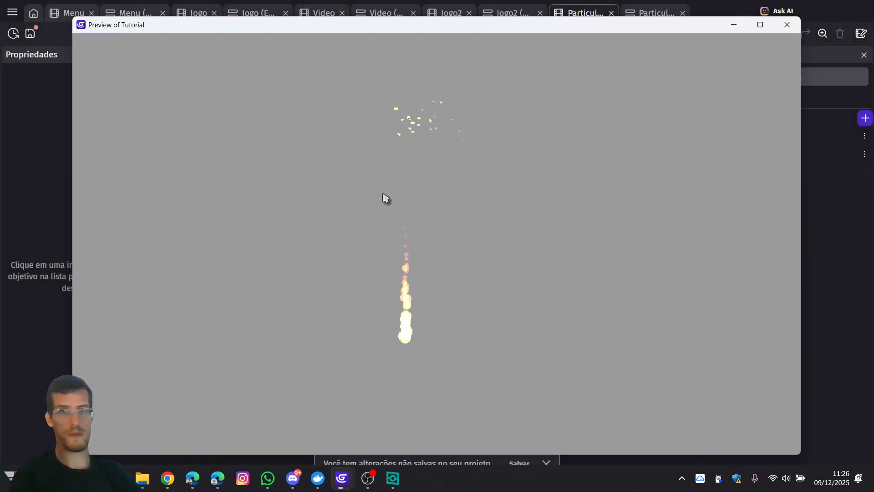
pyautogui.click(788, 25)
pyautogui.click(778, 11)
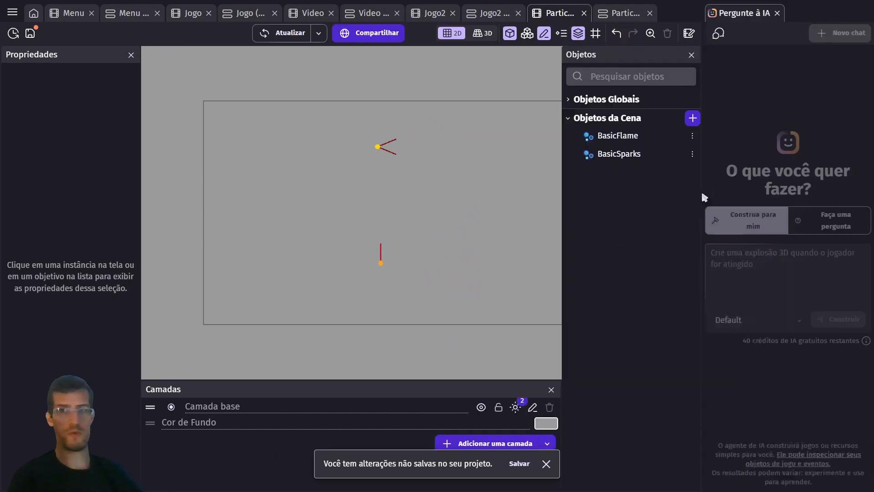
pyautogui.click(776, 13)
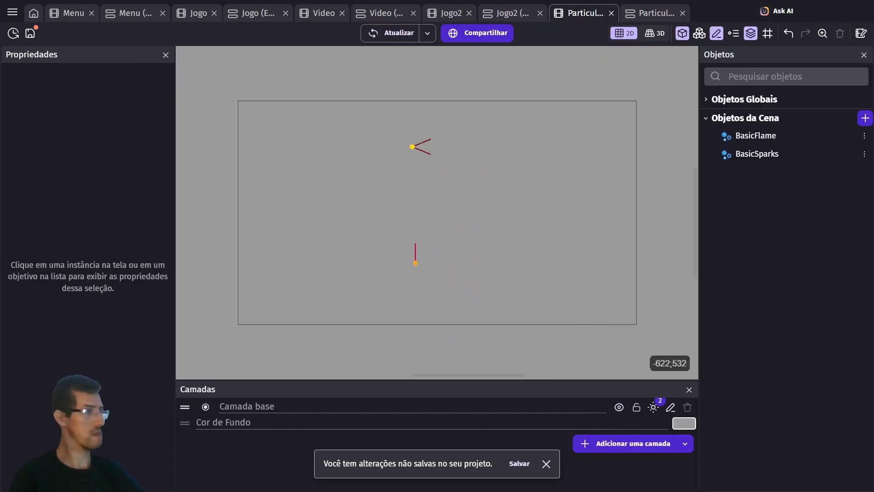
# Move the BasicSparks instance onto the flame emitter with its rotation set to -90 degrees, and preview the scene
pyautogui.hotkey('alt', 'Tab')
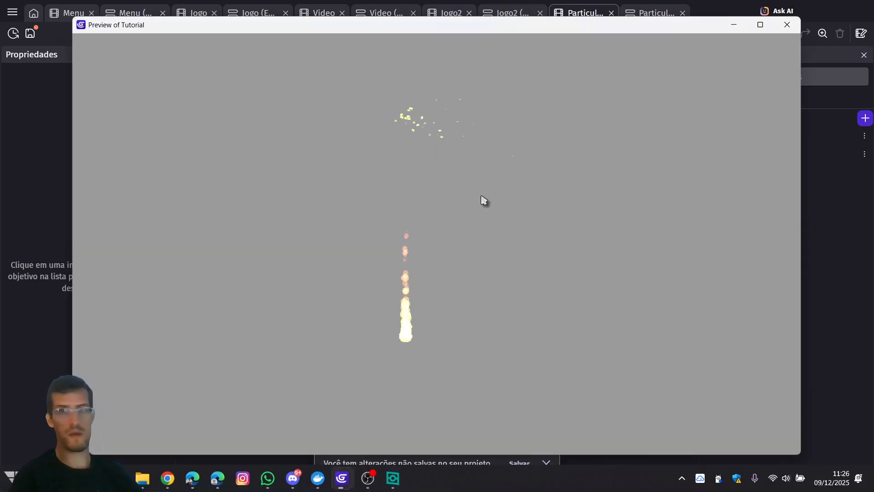
pyautogui.click(788, 25)
pyautogui.moveTo(414, 148); pyautogui.dragTo(420, 266)
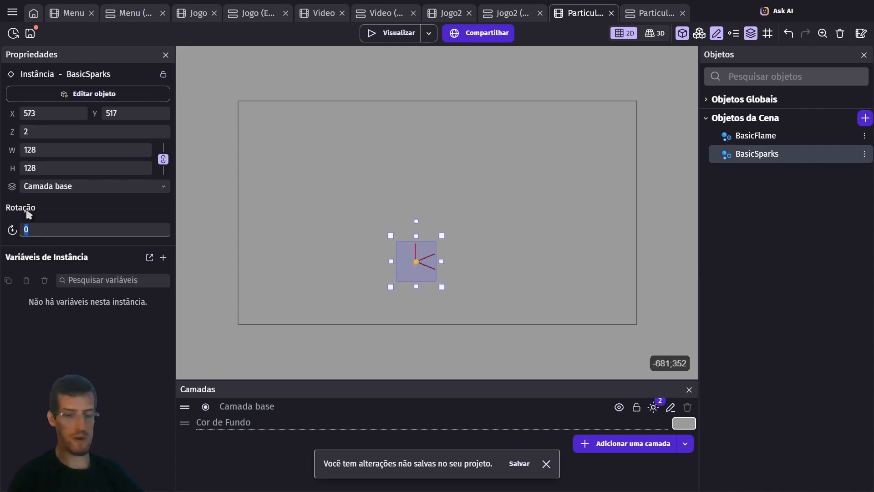
pyautogui.write('90')
pyautogui.click(327, 192)
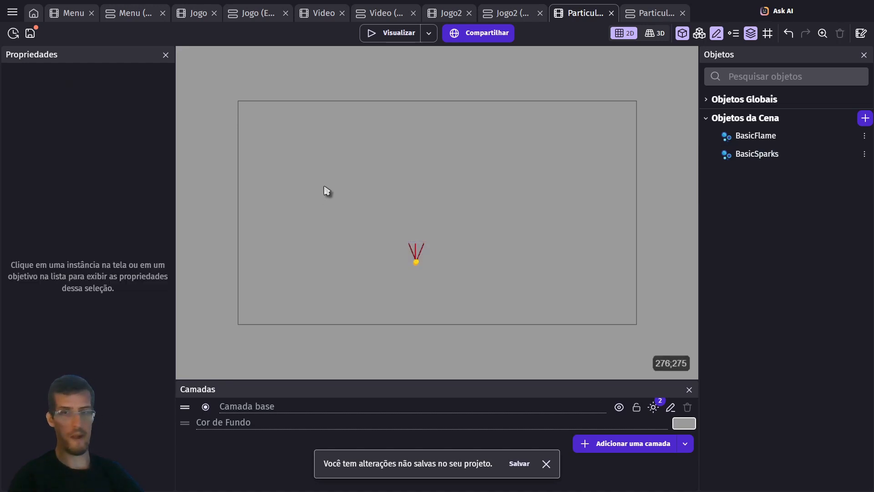
pyautogui.click(390, 32)
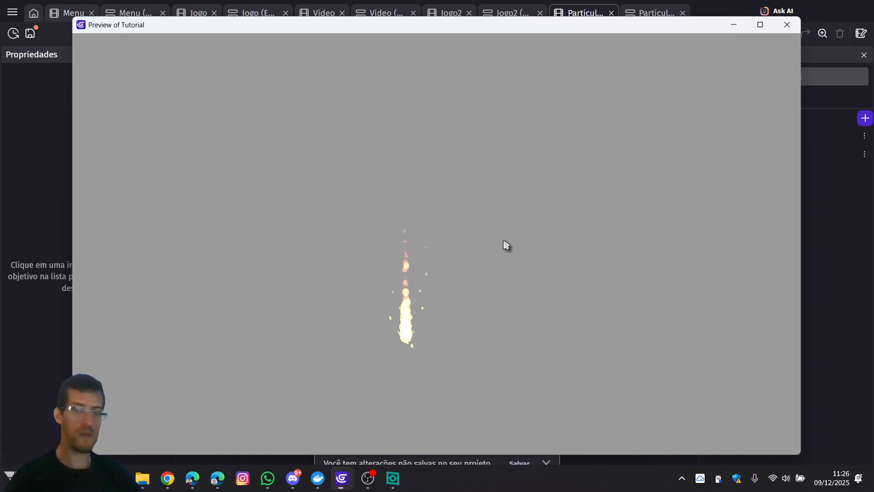
pyautogui.click(786, 26)
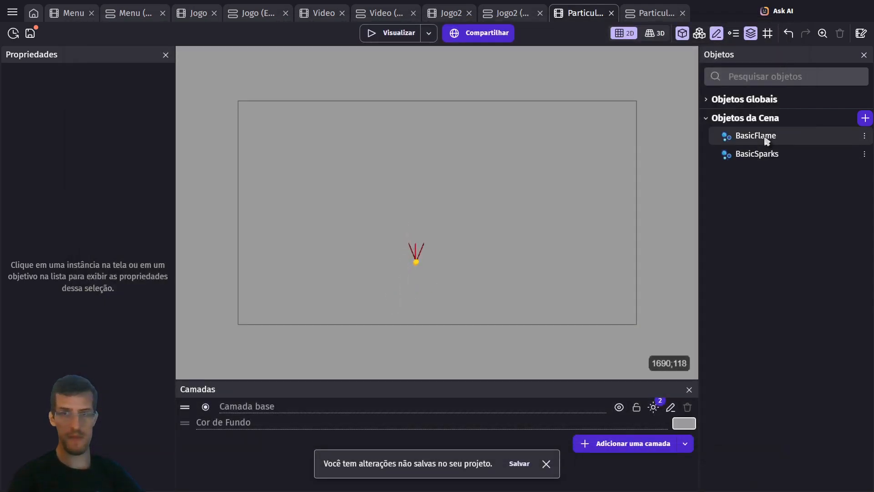
# Set BasicFlame's maximum number of displayed particles to 100, apply the change and preview the scene
pyautogui.doubleClick(766, 140)
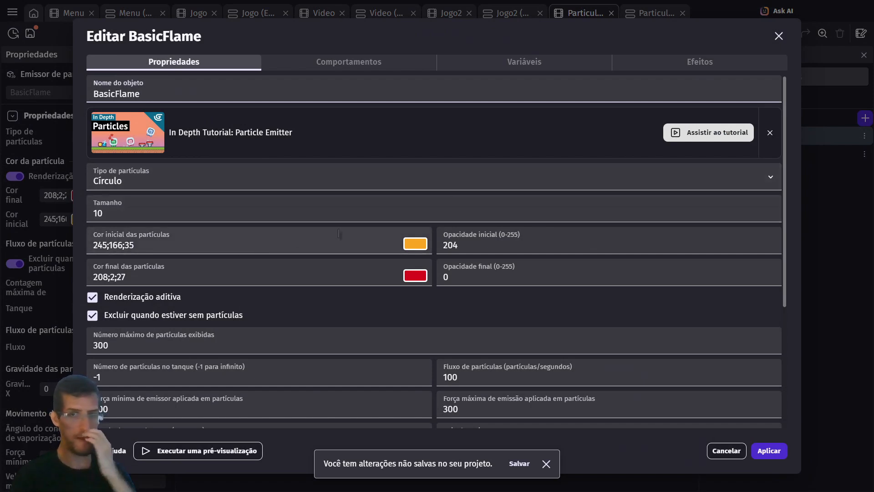
pyautogui.click(93, 346)
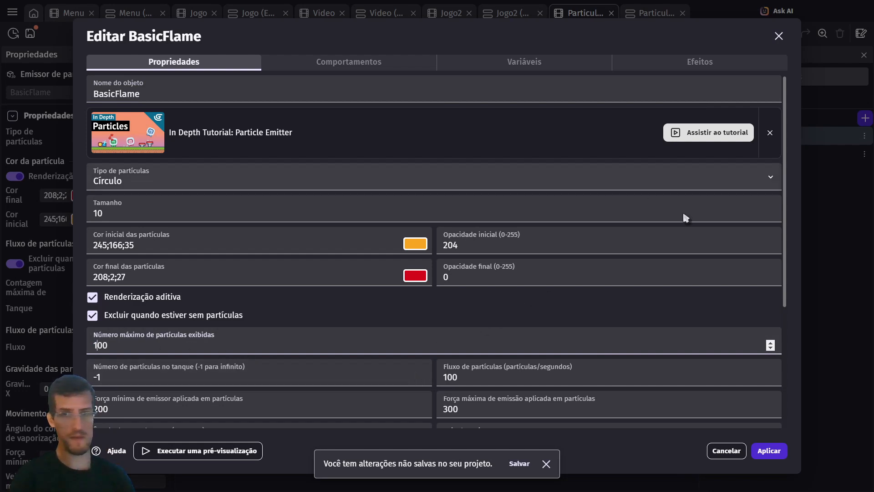
pyautogui.click(775, 450)
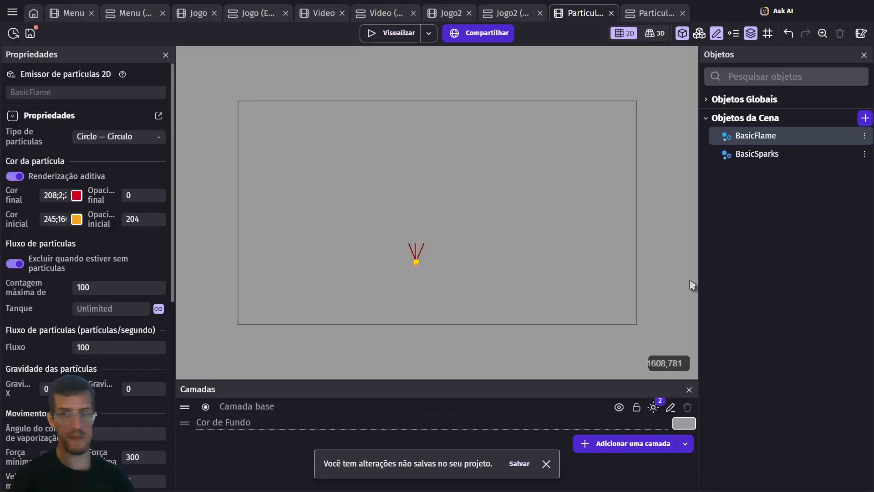
pyautogui.click(372, 30)
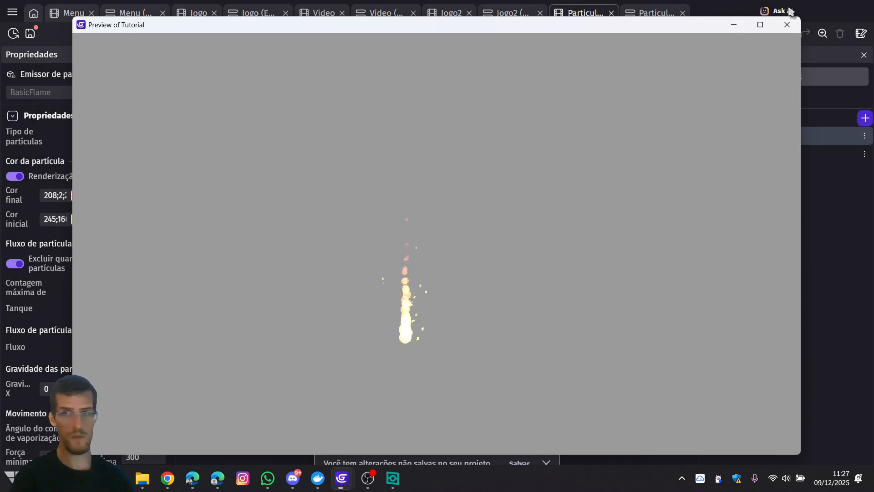
pyautogui.click(788, 24)
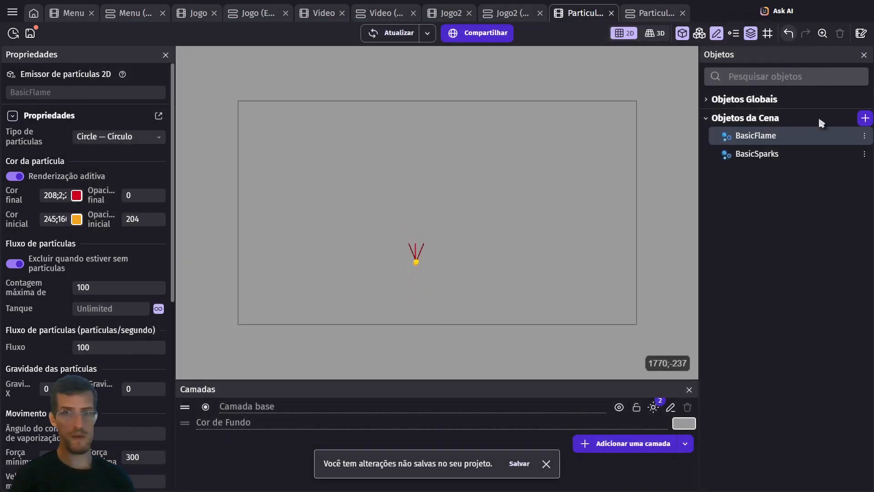
# Set BasicFlame's maximum emission force to 150 and apply the change
pyautogui.doubleClick(774, 141)
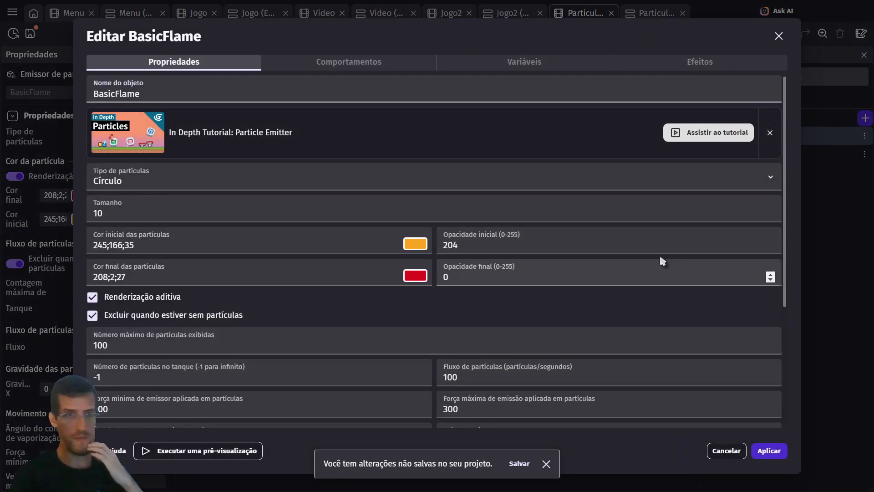
pyautogui.scroll(-2, 541, 324)
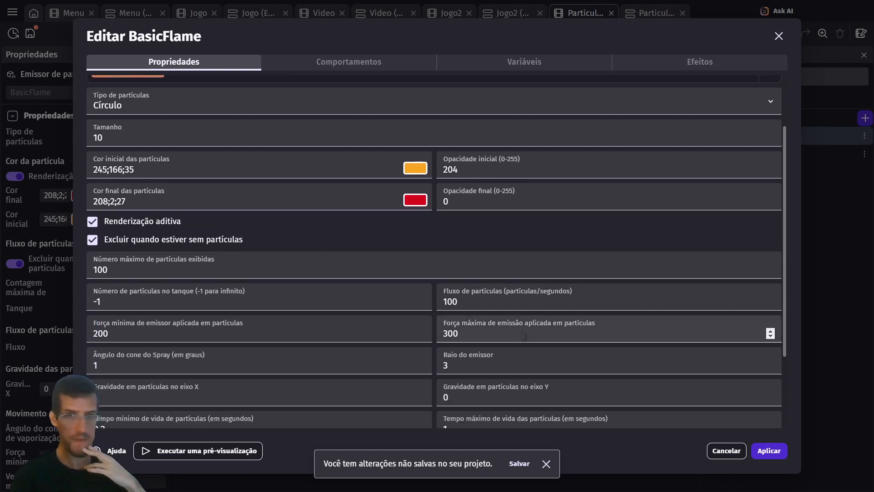
pyautogui.doubleClick(466, 333)
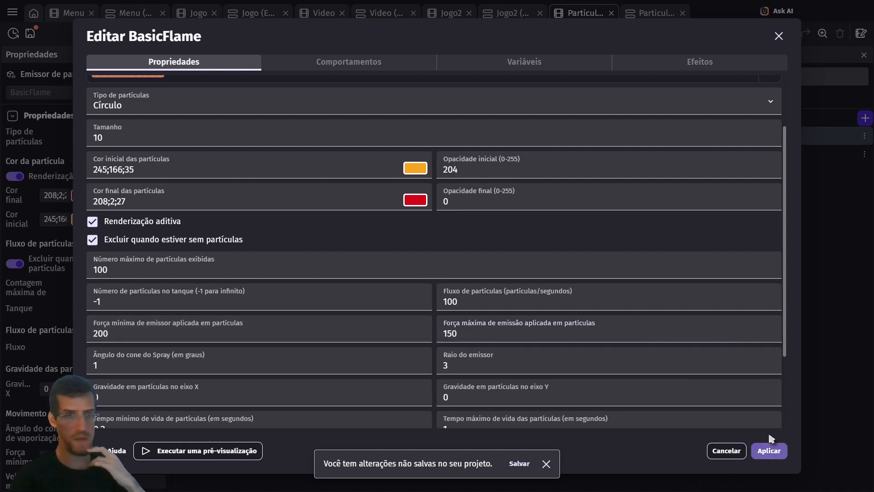
pyautogui.click(769, 451)
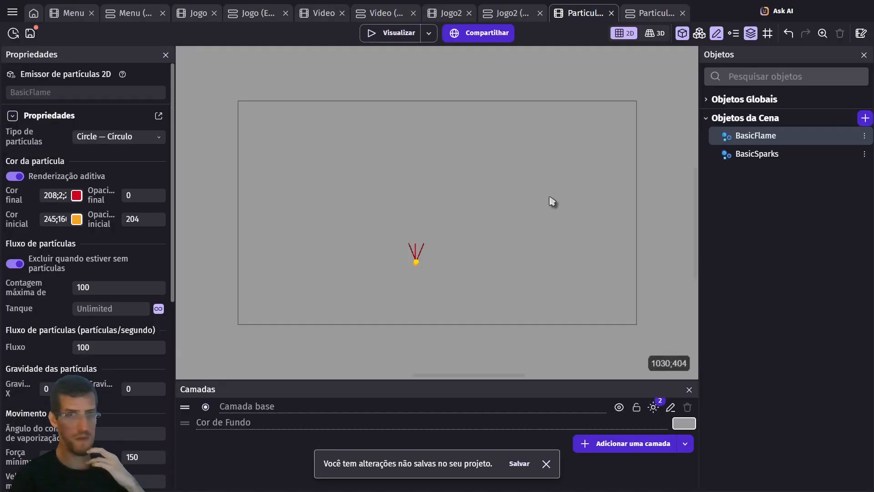
# Lower BasicFlame's minimum emission force below its maximum, apply the change and preview the scene
pyautogui.doubleClick(751, 137)
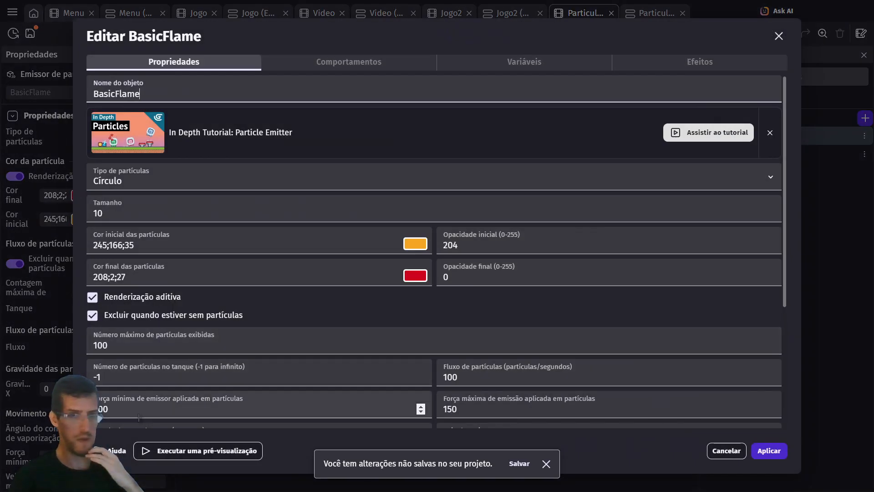
pyautogui.doubleClick(101, 409)
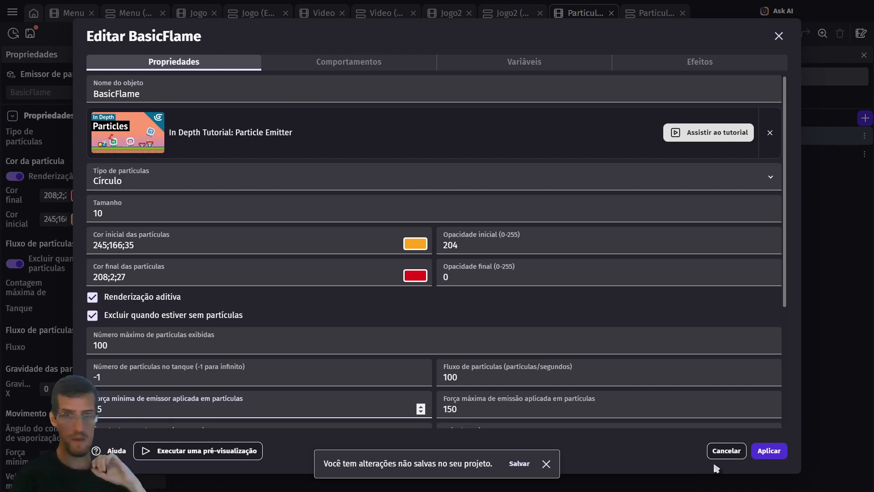
pyautogui.click(769, 451)
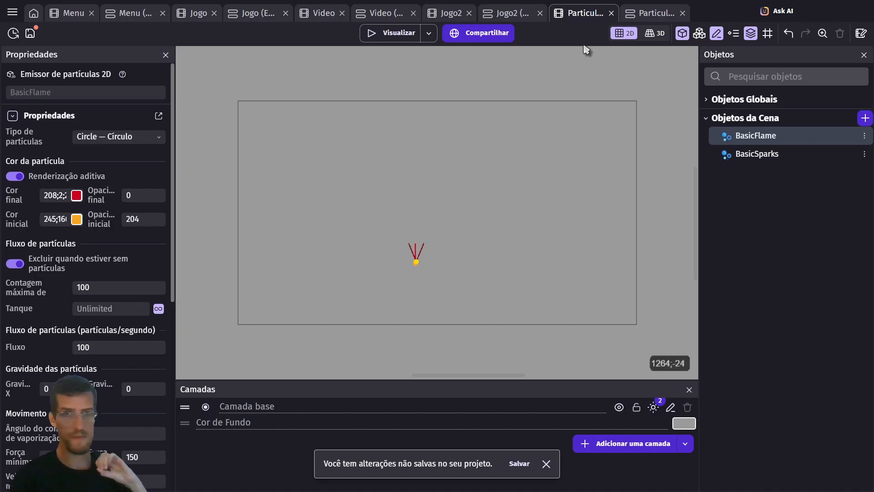
pyautogui.click(376, 32)
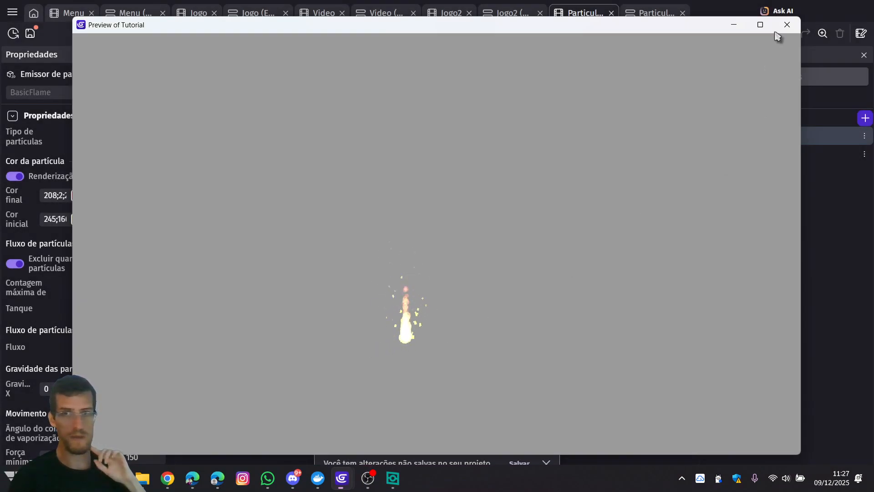
pyautogui.click(787, 25)
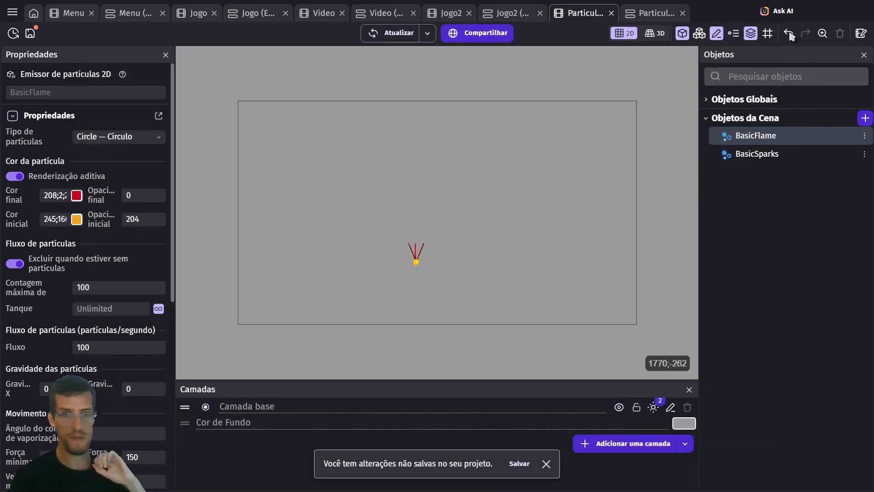
# Change the emitter radius of BasicSparks, apply the change and preview the flame and sparks together
pyautogui.doubleClick(781, 153)
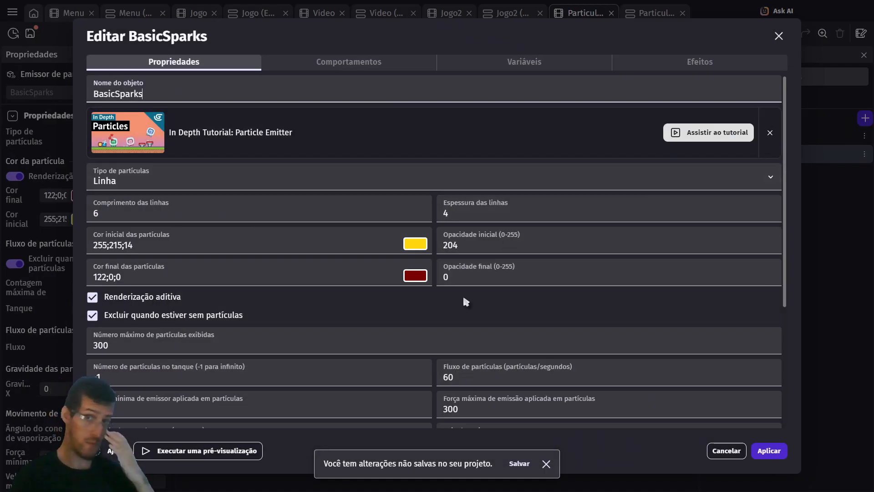
pyautogui.scroll(-3, 470, 295)
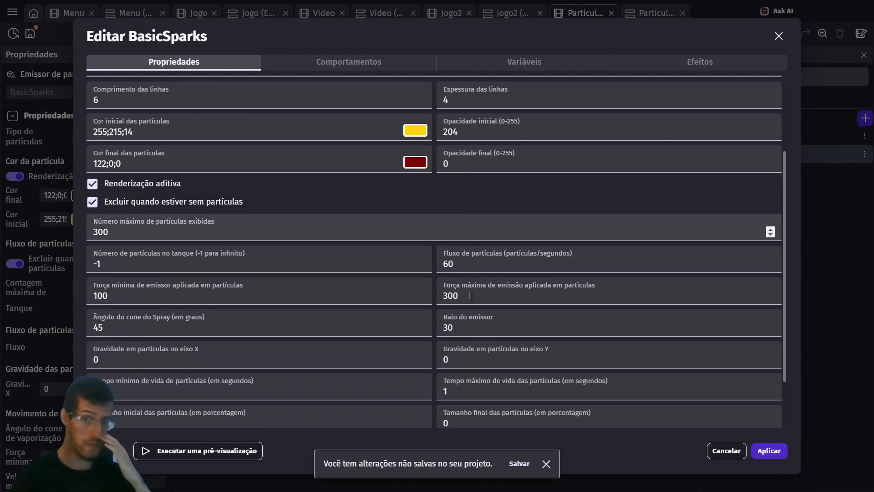
pyautogui.scroll(-2, 470, 295)
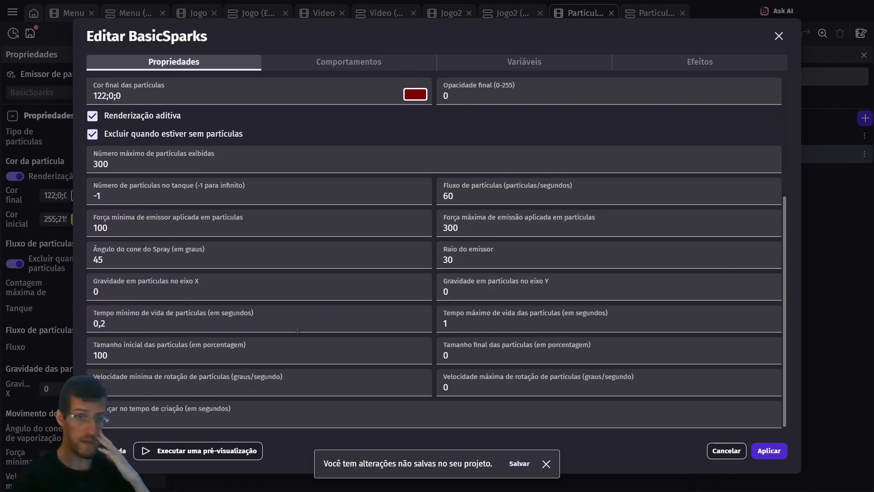
pyautogui.doubleClick(448, 260)
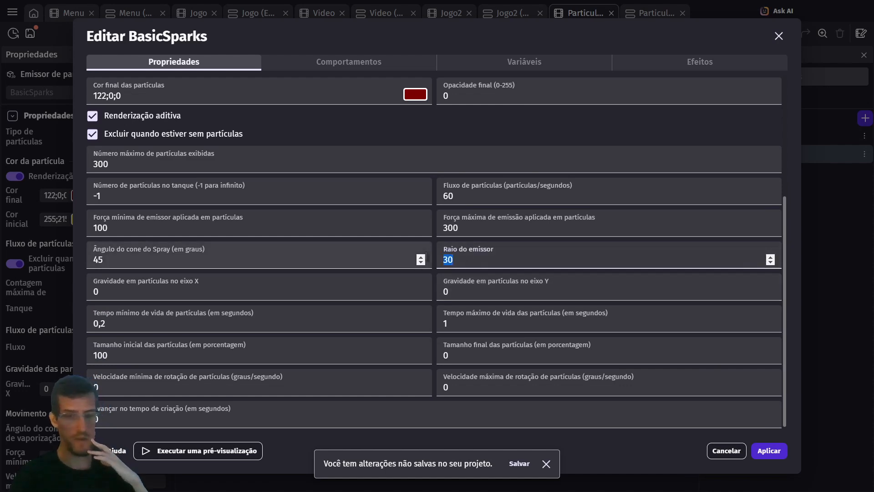
pyautogui.click(770, 451)
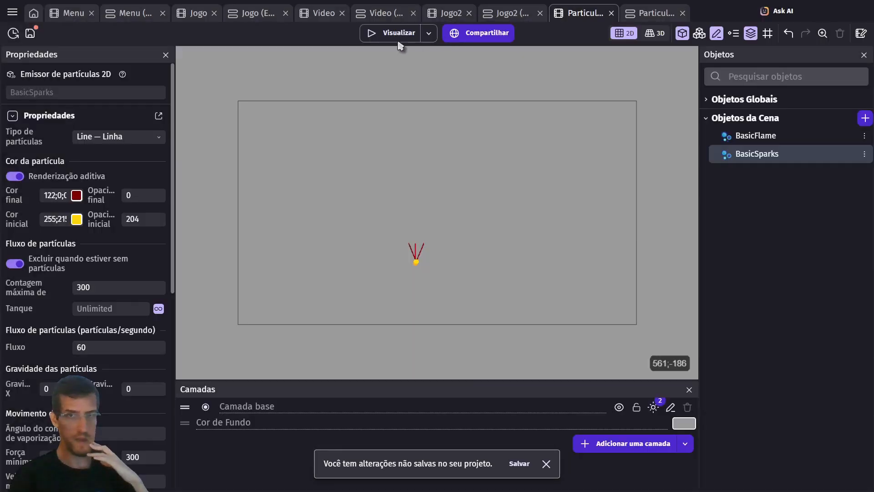
pyautogui.click(370, 33)
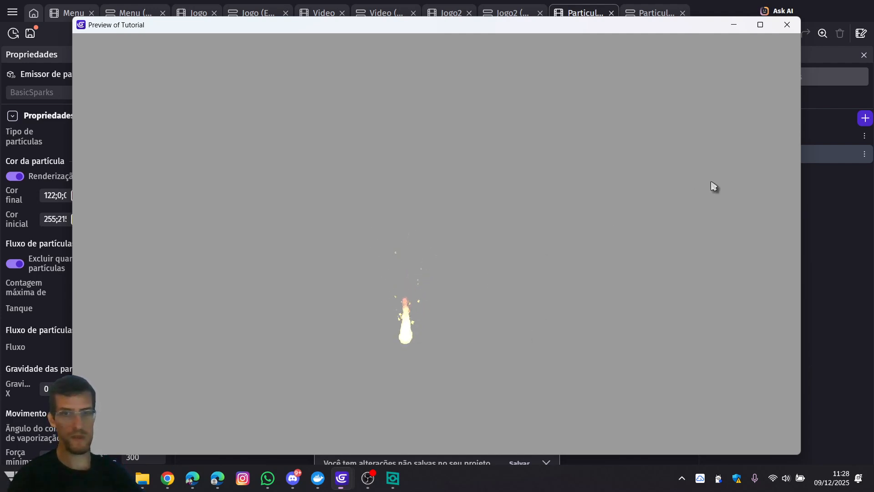
pyautogui.click(787, 24)
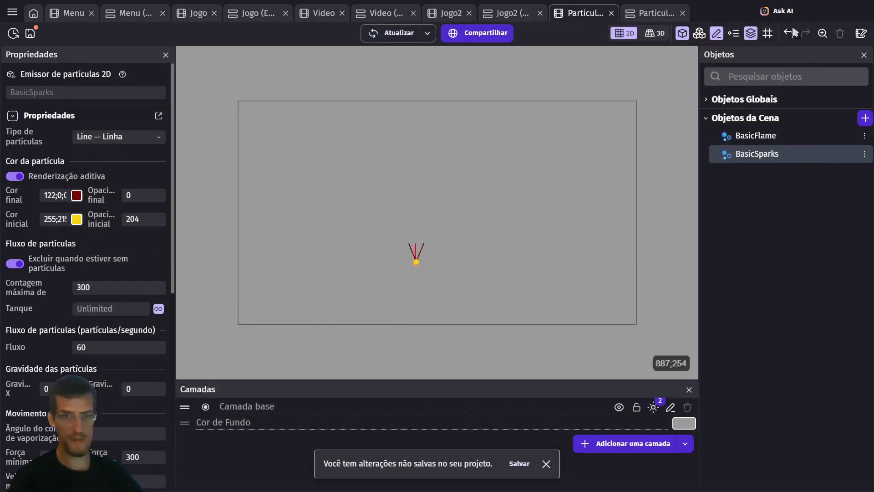
# Disable additive rendering for BasicFlame, apply the change and preview the flame's colours
pyautogui.doubleClick(781, 133)
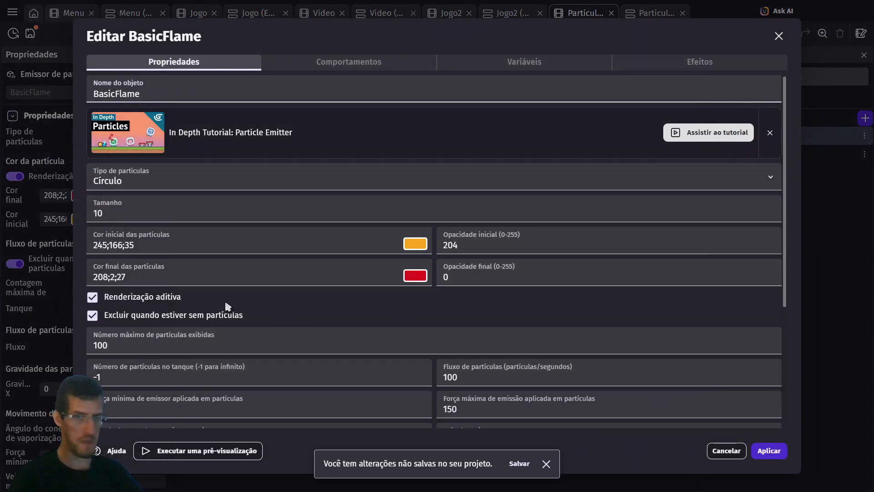
pyautogui.click(175, 300)
pyautogui.click(786, 451)
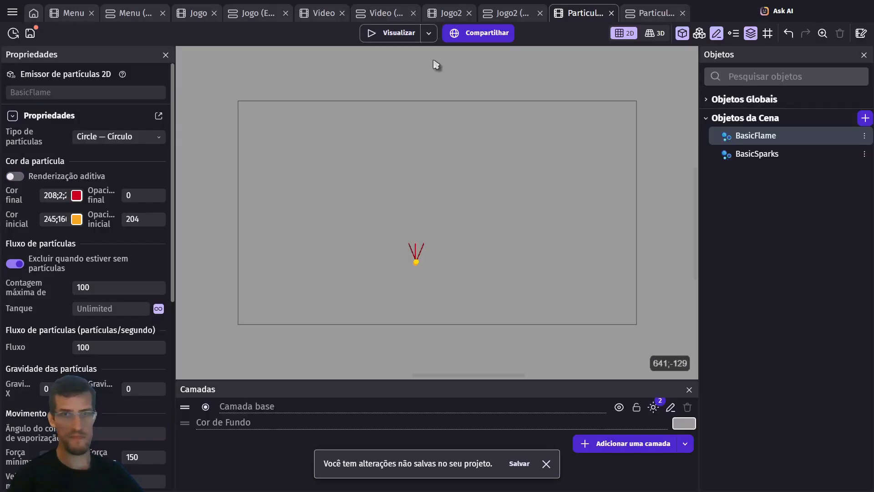
pyautogui.click(393, 34)
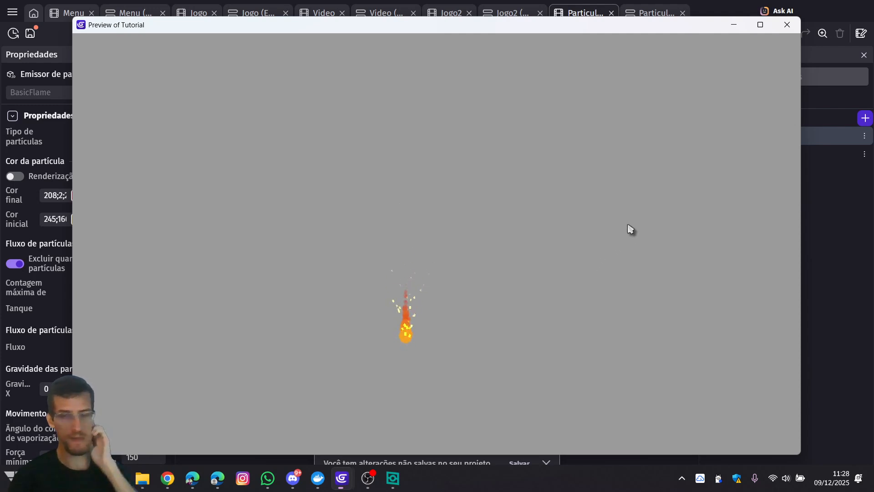
pyautogui.click(786, 27)
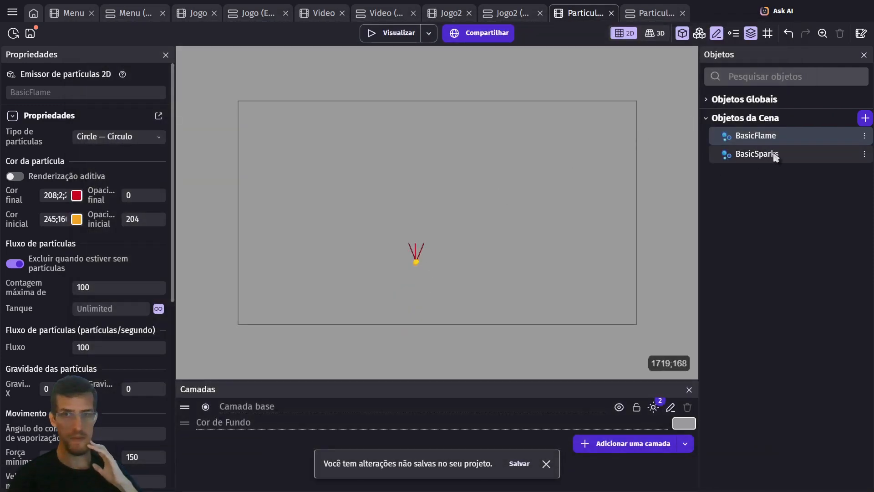
# Nudge the BasicSparks instance slightly downwards to line up with the base of the flame, and preview the scene
pyautogui.click(774, 156)
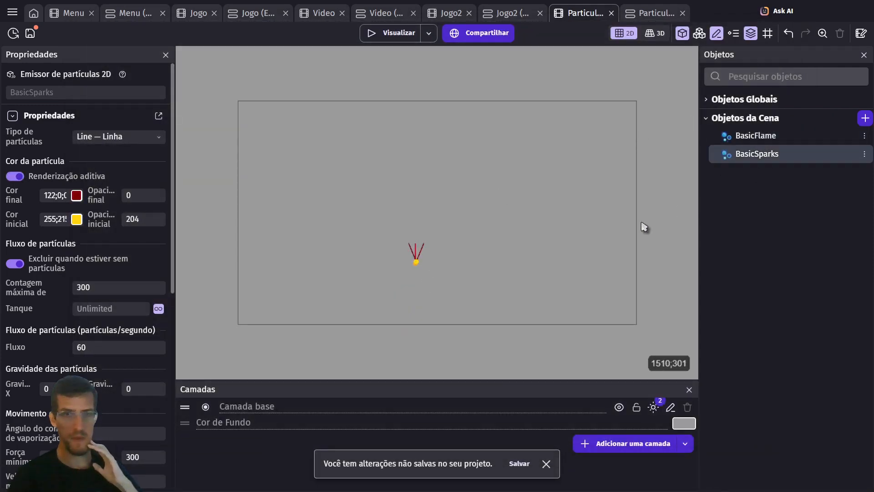
pyautogui.click(416, 268)
pyautogui.moveTo(418, 272); pyautogui.dragTo(420, 273)
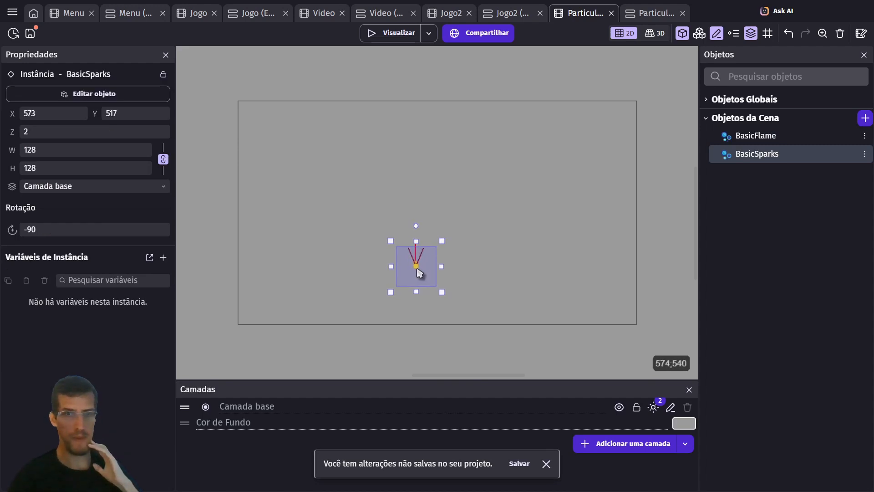
pyautogui.moveTo(418, 270); pyautogui.dragTo(416, 270)
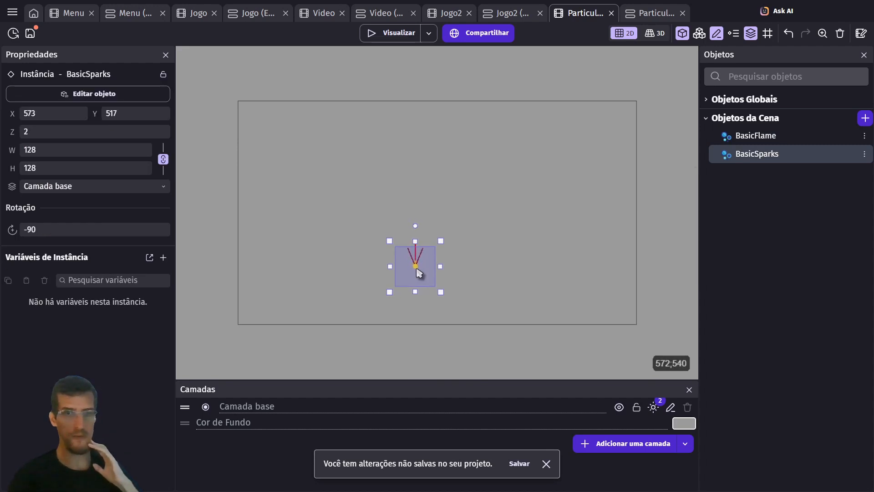
pyautogui.click(438, 139)
pyautogui.click(389, 34)
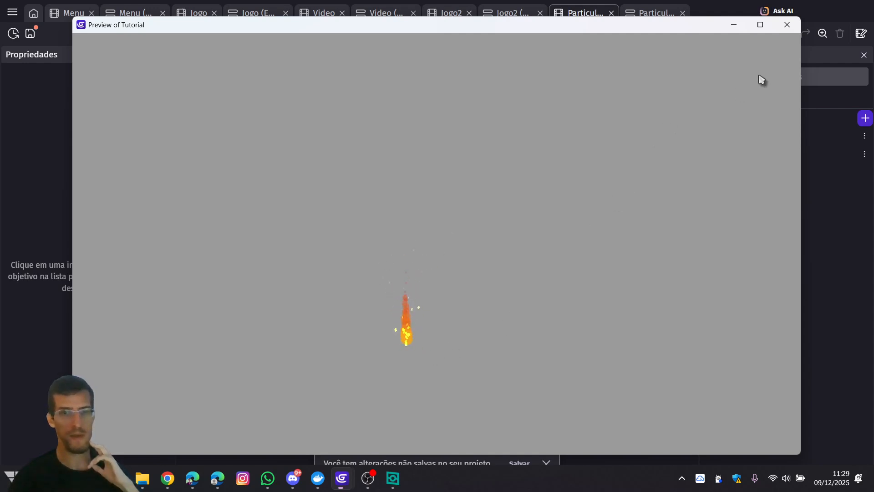
pyautogui.click(787, 26)
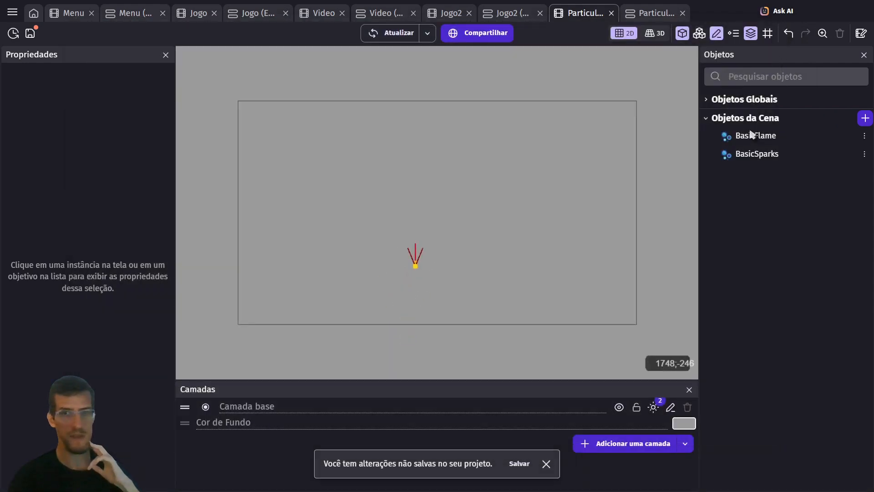
# Nudge the BasicSparks instance slightly upwards to align it with the base of the flame
pyautogui.scroll(5, 415, 272)
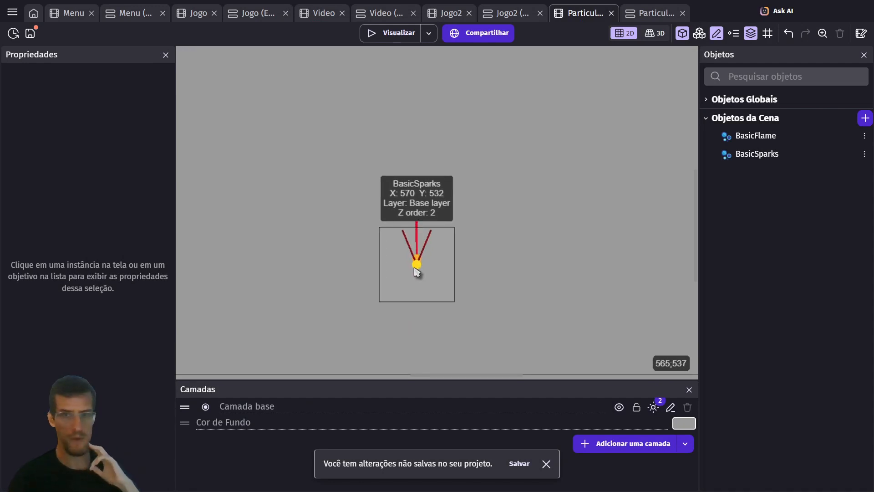
pyautogui.click(417, 271)
pyautogui.moveTo(417, 271); pyautogui.dragTo(416, 265)
pyautogui.click(554, 273)
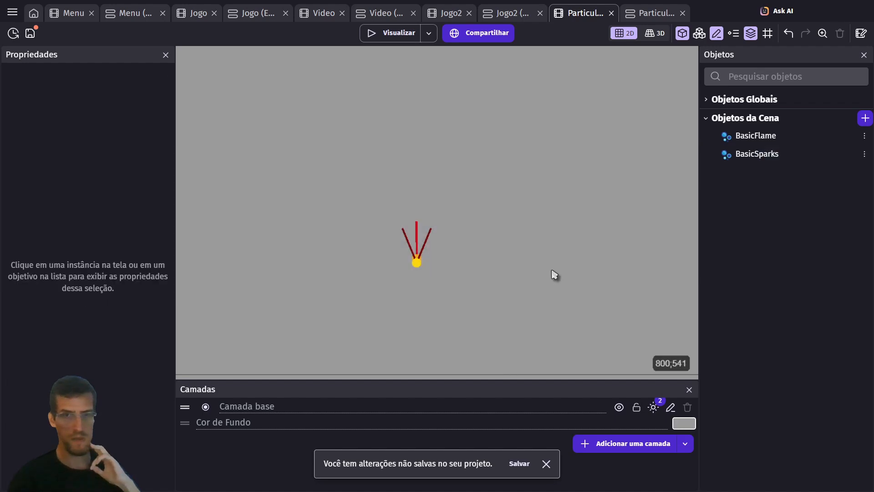
# Try BasicSparks with at most 100 displayed particles and an emission force from 50 to 100, apply, and preview the scene
pyautogui.doubleClick(789, 160)
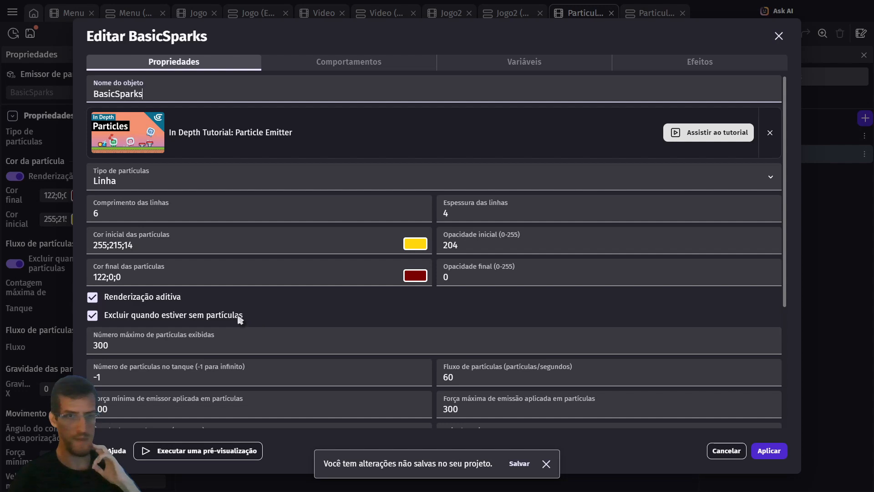
pyautogui.moveTo(151, 345); pyautogui.dragTo(73, 343)
pyautogui.write('100')
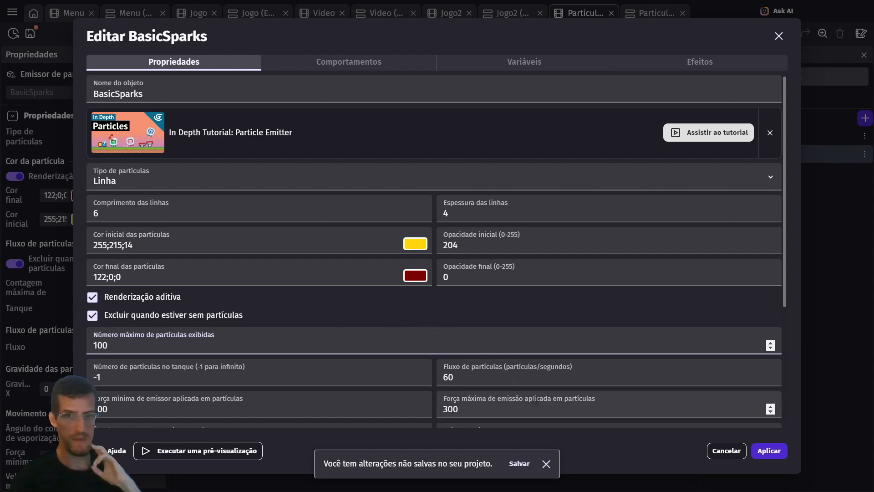
pyautogui.moveTo(200, 409); pyautogui.dragTo(91, 408)
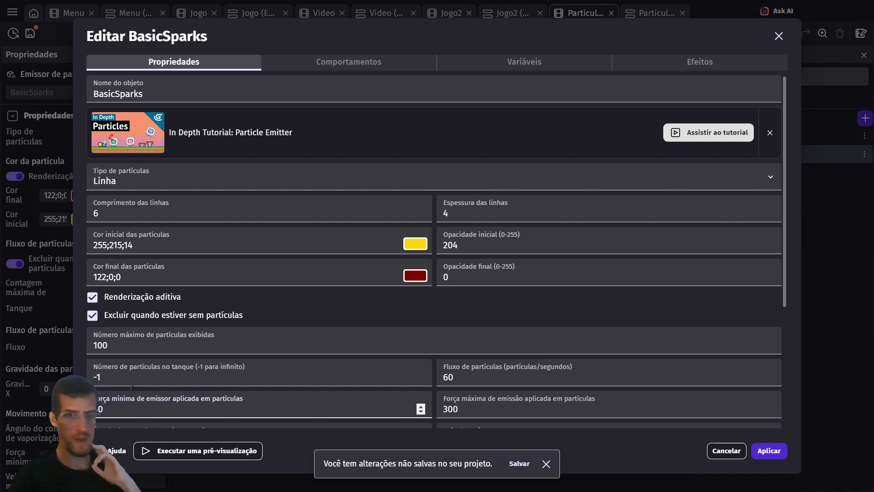
pyautogui.press('Tab')
pyautogui.write('10')
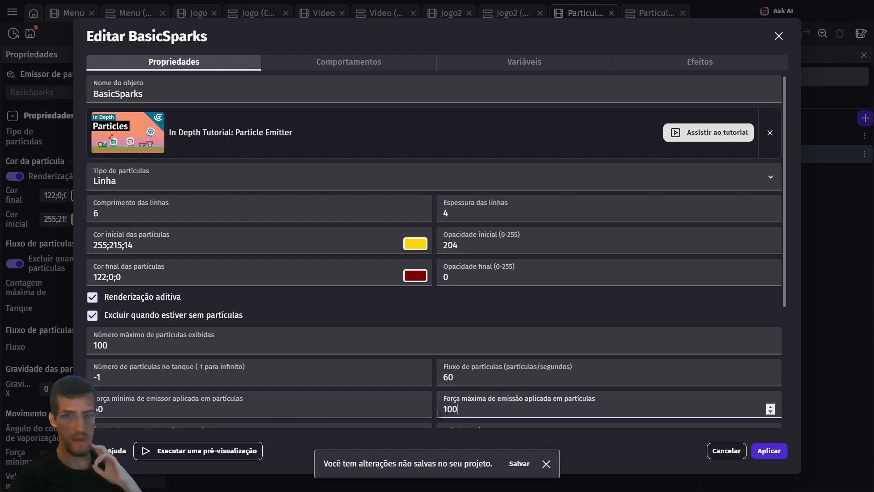
pyautogui.click(780, 451)
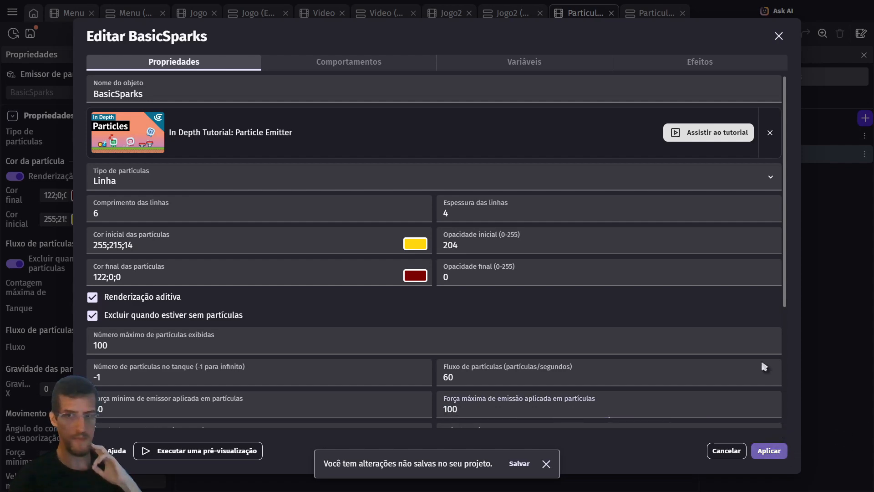
pyautogui.click(391, 40)
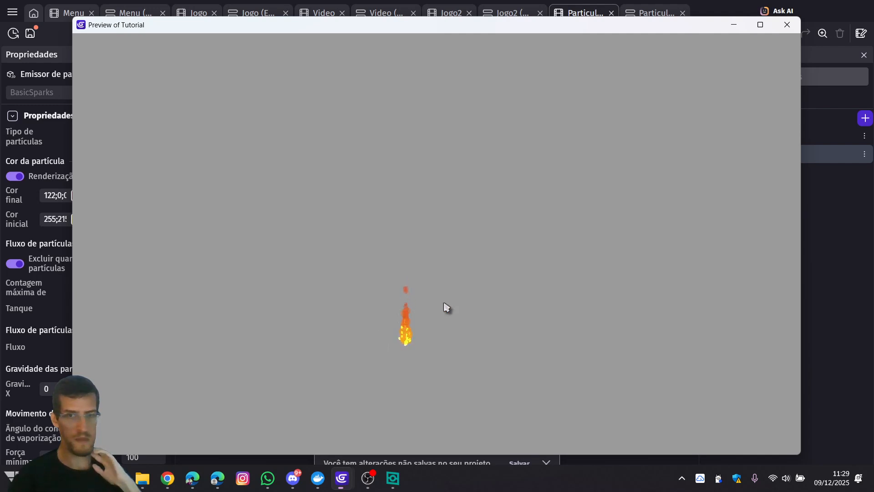
pyautogui.click(787, 25)
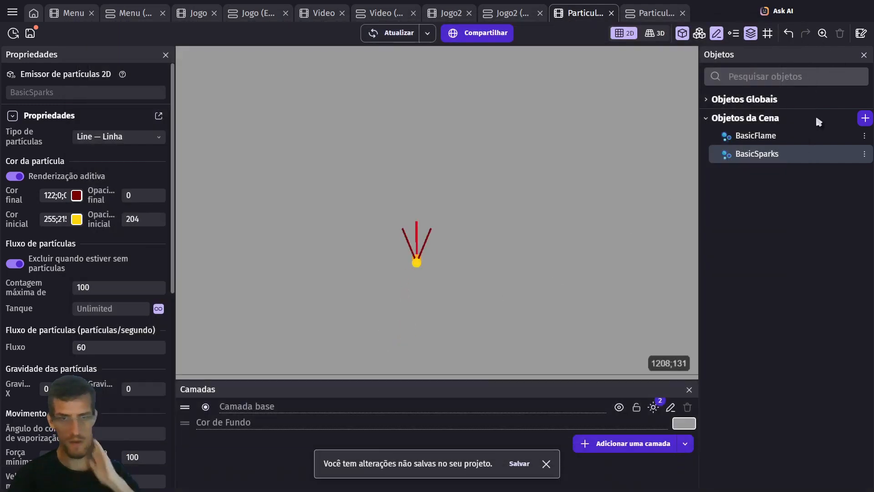
# Set BasicSparks to at most 300 displayed particles, with a minimum emission force of 100 and a maximum of 300
pyautogui.doubleClick(768, 155)
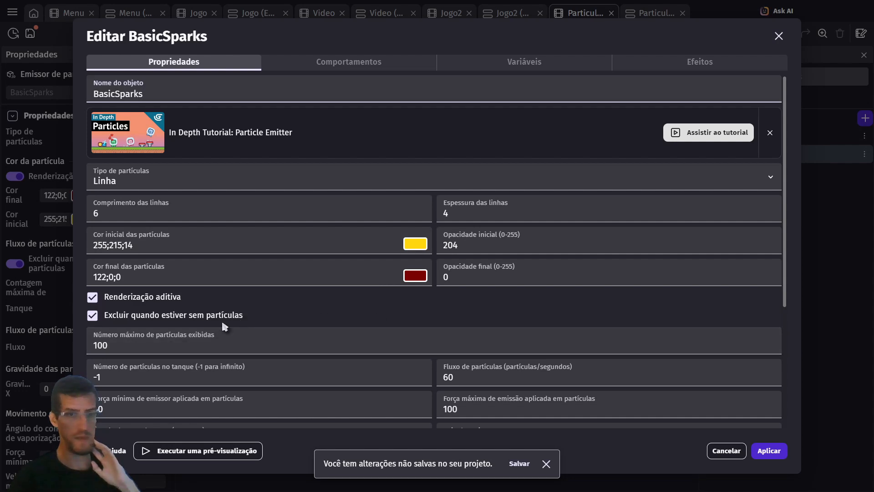
pyautogui.click(120, 348)
pyautogui.hotkey('ctrl', 'a')
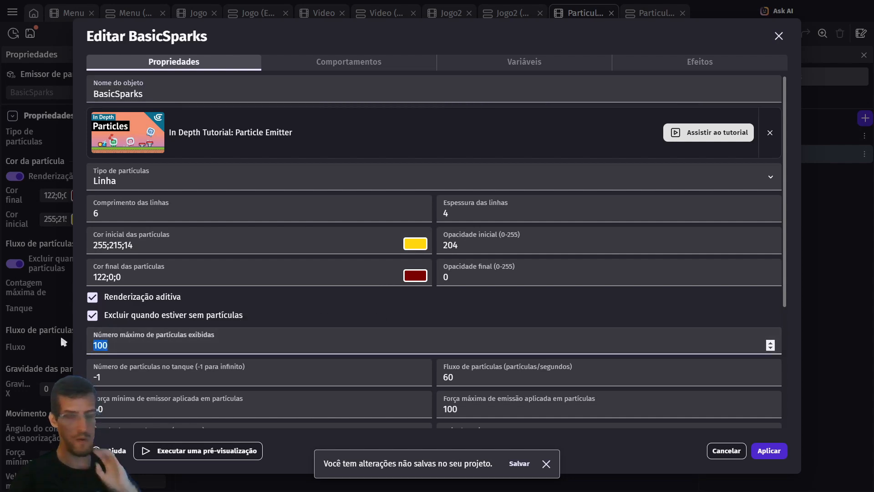
pyautogui.write('300')
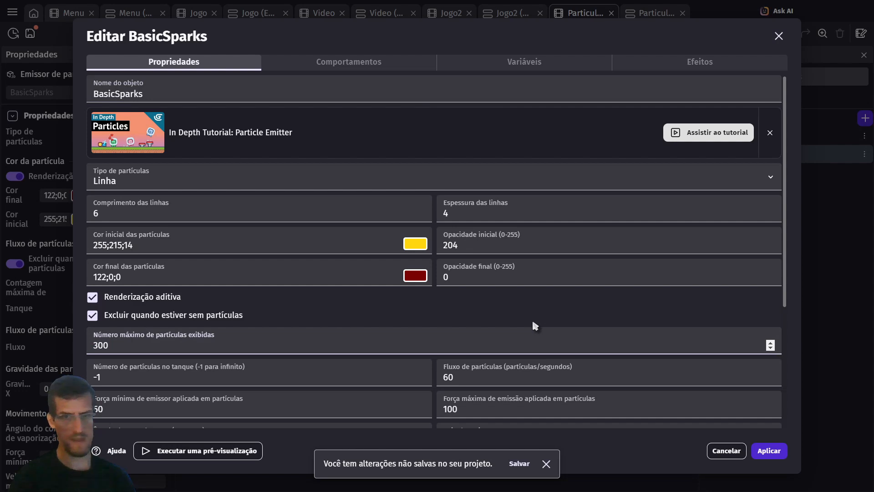
pyautogui.scroll(-3, 532, 318)
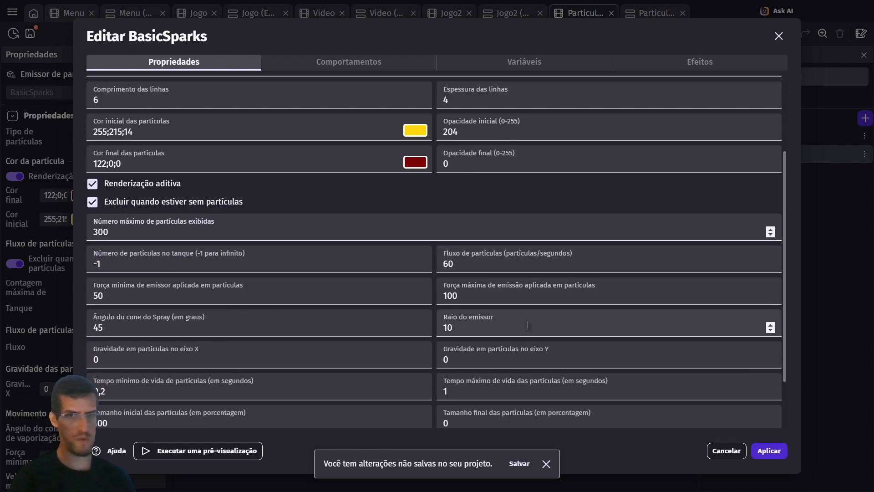
pyautogui.doubleClick(473, 301)
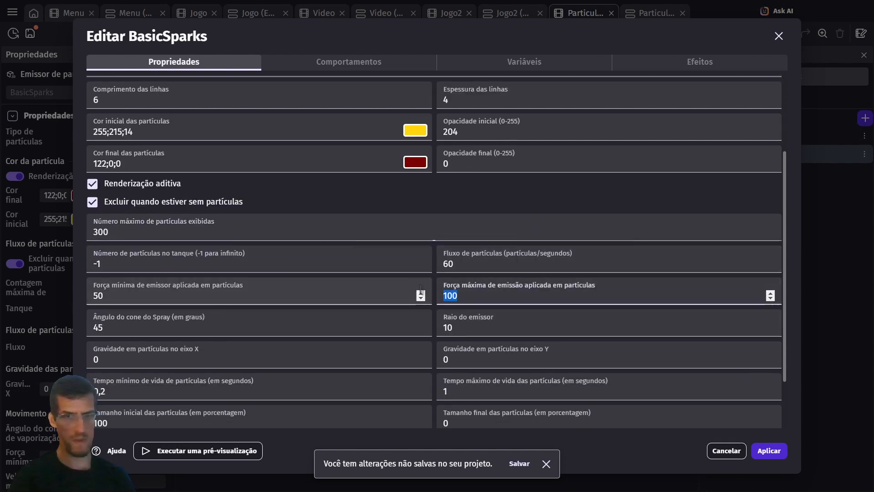
pyautogui.write('300')
pyautogui.doubleClick(135, 294)
pyautogui.write('100')
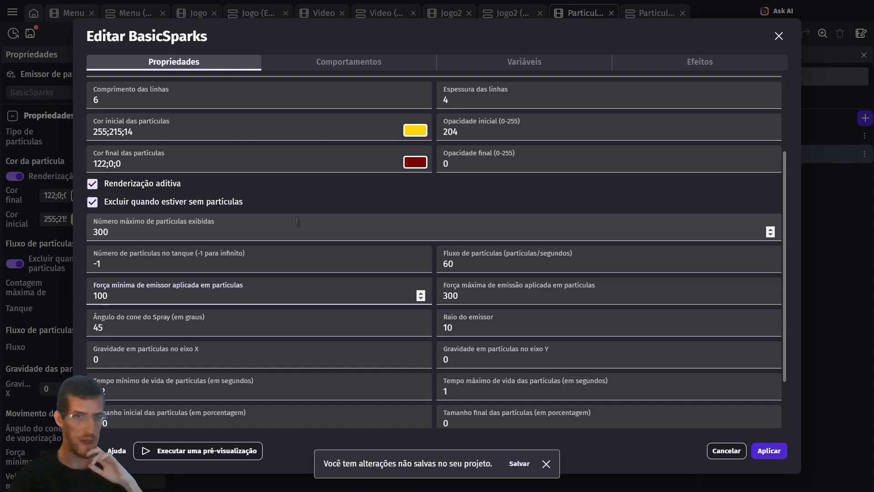
# Limit BasicSparks to at most 10 displayed particles, apply the change and preview the scene
pyautogui.doubleClick(278, 224)
pyautogui.write('10')
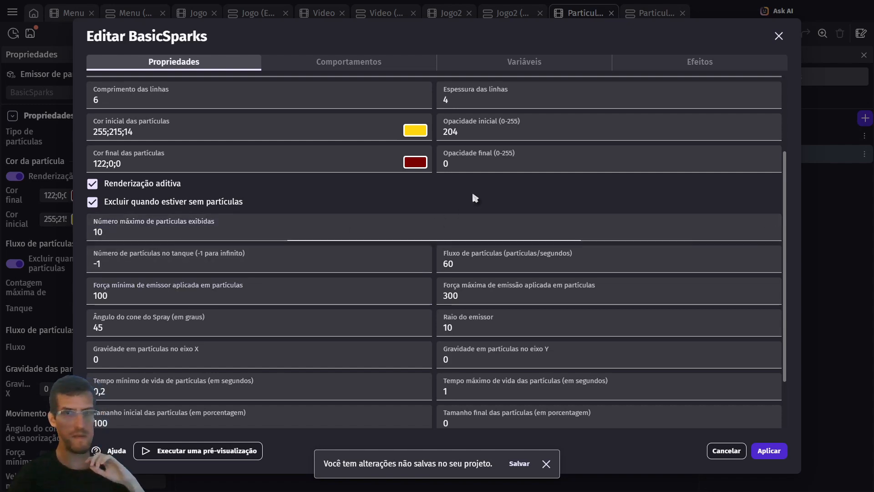
pyautogui.click(770, 450)
pyautogui.click(375, 34)
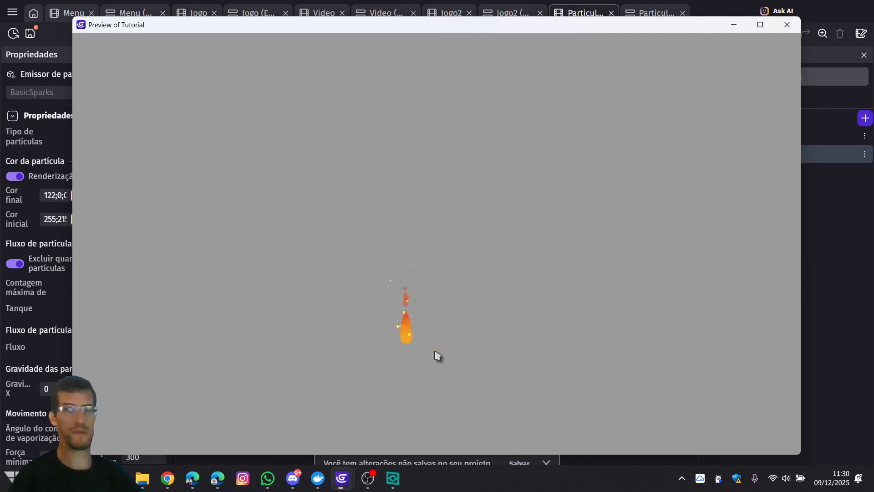
pyautogui.click(787, 25)
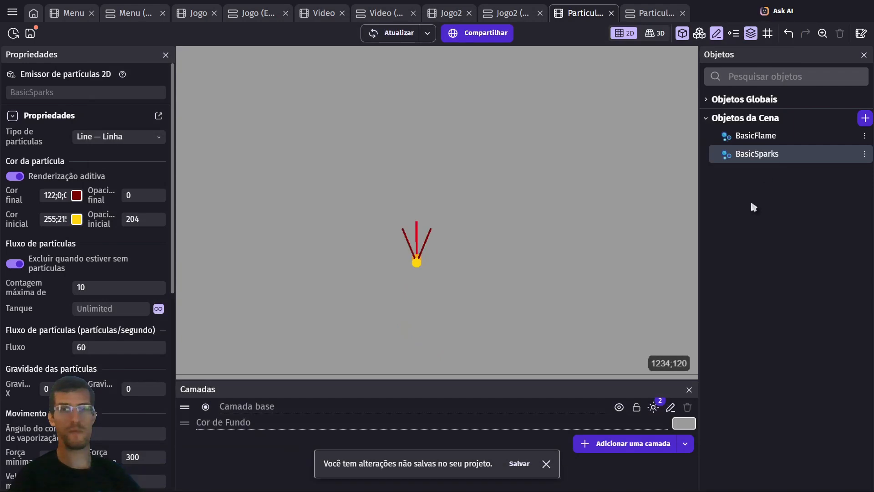
# Enable additive rendering for BasicFlame again, apply the change and preview the flame
pyautogui.doubleClick(746, 143)
pyautogui.click(157, 295)
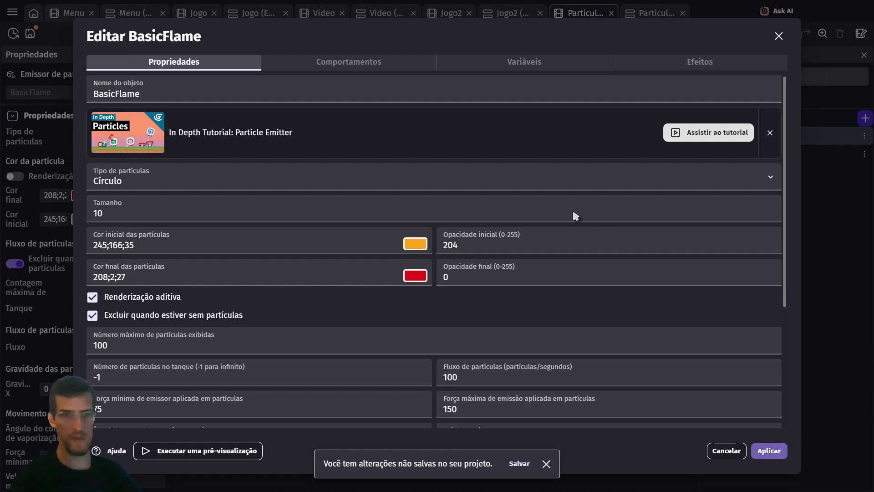
pyautogui.press('Return')
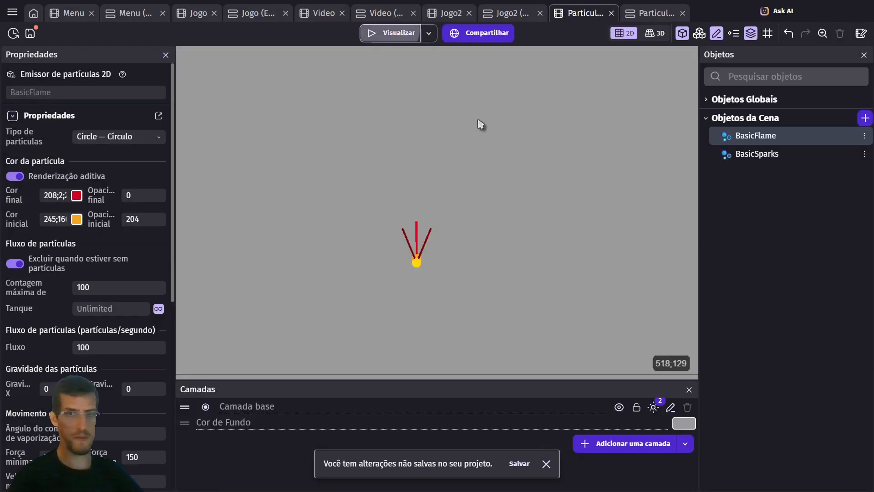
pyautogui.hotkey('ctrl', 'Return')
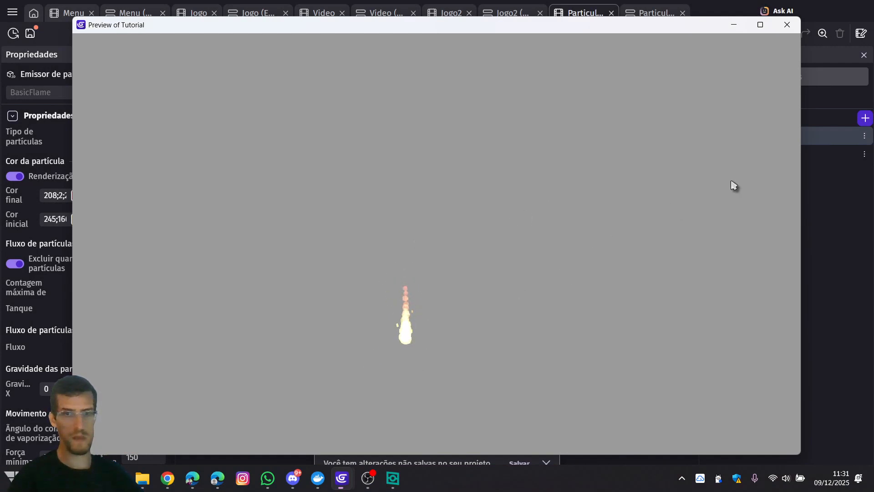
pyautogui.click(788, 25)
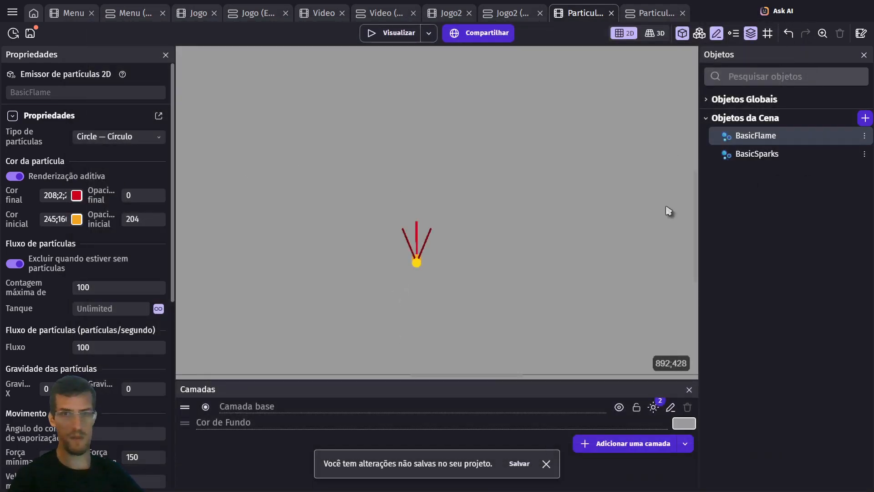
# Add a new 2D particle emitter to the scene objects using the pixel flame and smoke preset
pyautogui.scroll(-3, 576, 205)
pyautogui.moveTo(576, 205); pyautogui.dragTo(469, 235, button='middle')
pyautogui.scroll(-1, 469, 235)
pyautogui.click(860, 118)
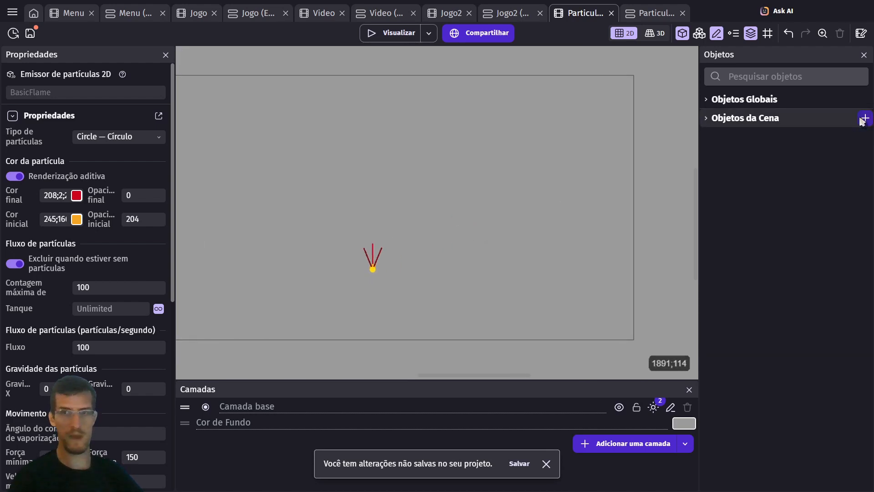
pyautogui.click(837, 122)
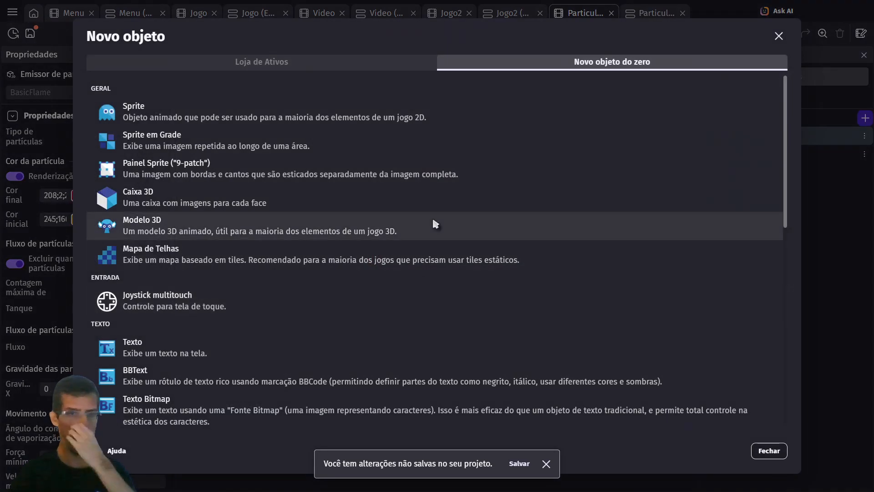
pyautogui.scroll(-5, 297, 263)
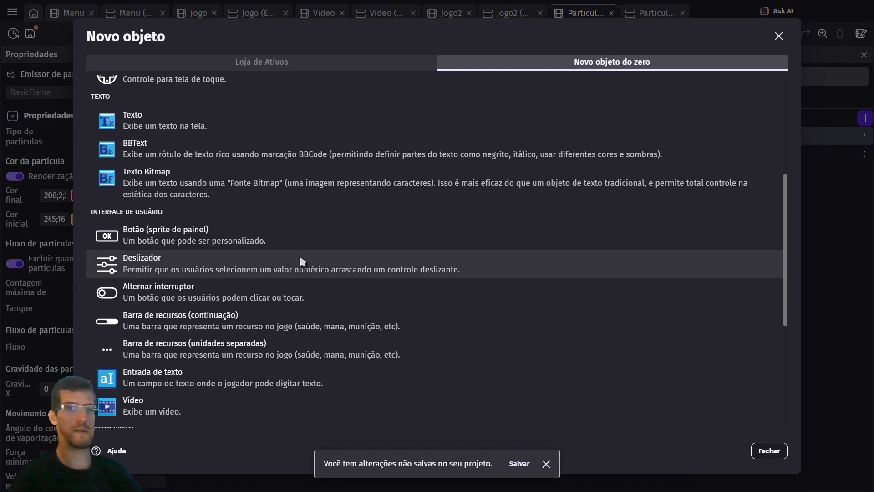
pyautogui.scroll(-2, 301, 260)
pyautogui.scroll(-2, 255, 269)
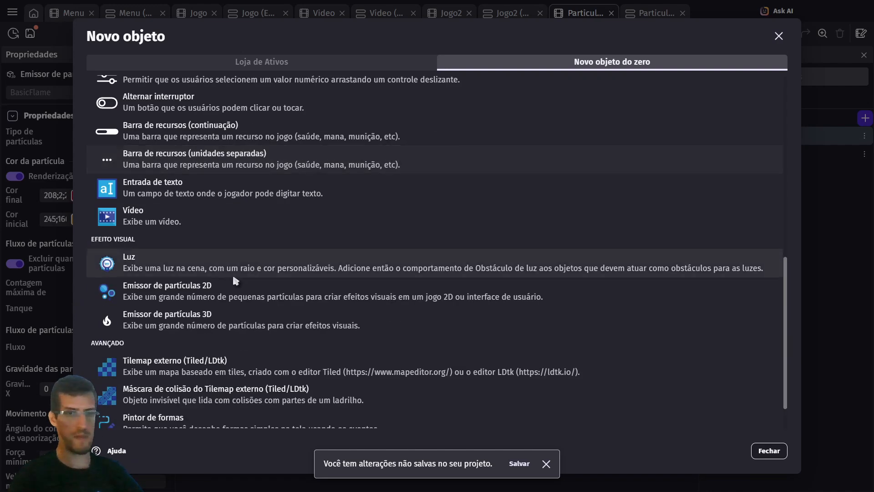
pyautogui.click(218, 296)
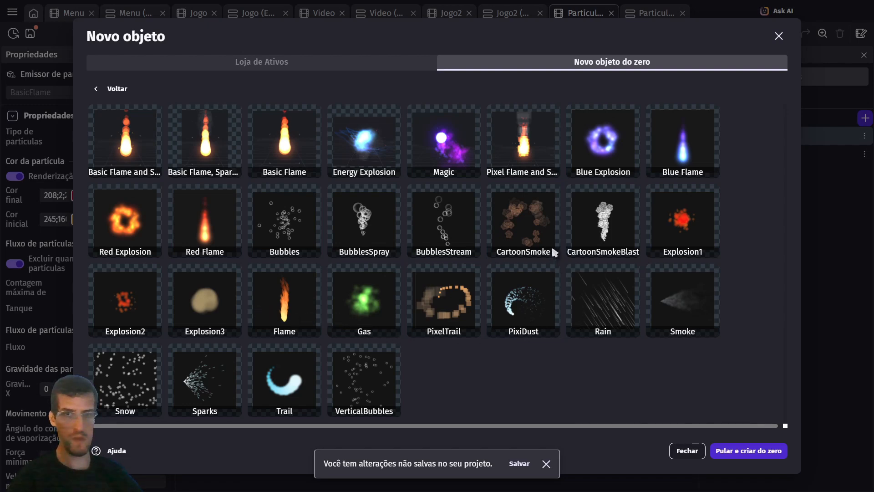
pyautogui.click(508, 164)
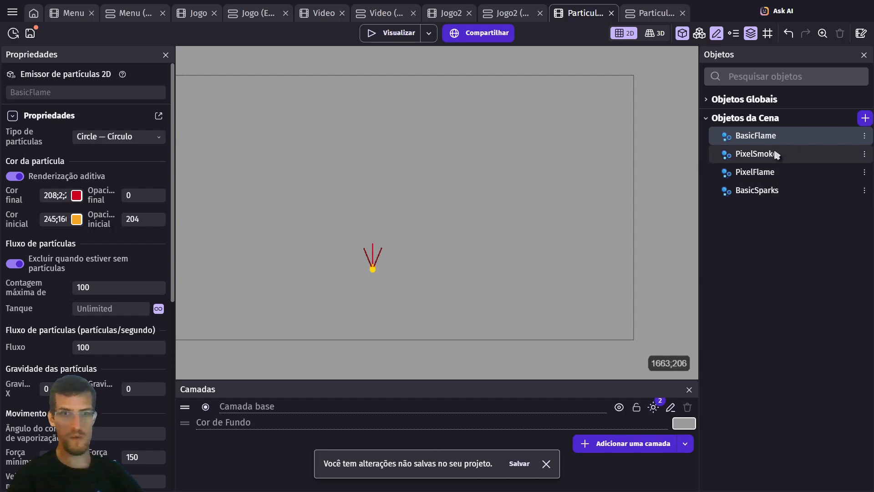
# Place a PixelSmoke instance in the scene, rotate it to -90 degrees and move it onto the base of the flame
pyautogui.moveTo(742, 157); pyautogui.dragTo(437, 269)
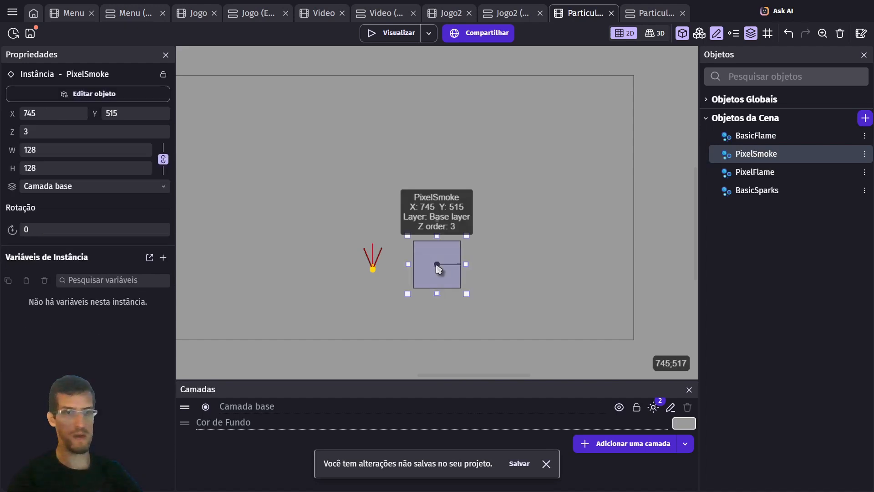
pyautogui.click(65, 228)
pyautogui.write('-90')
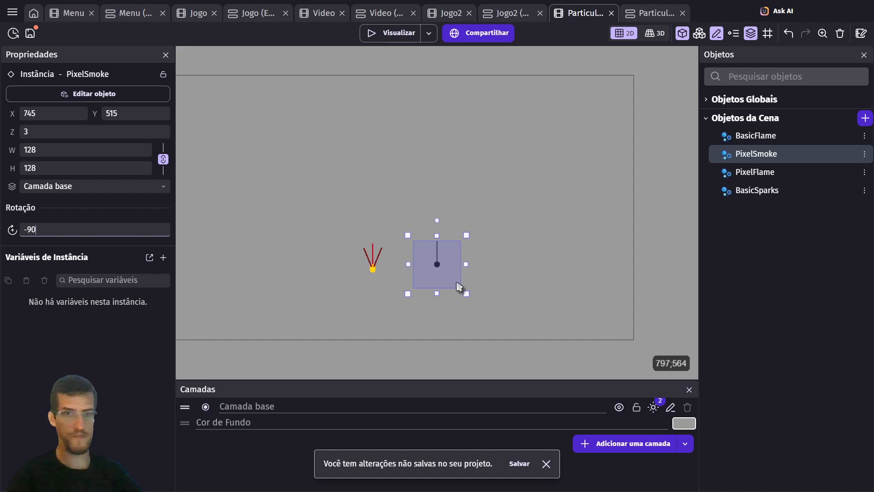
pyautogui.moveTo(437, 270); pyautogui.dragTo(373, 276)
pyautogui.click(497, 272)
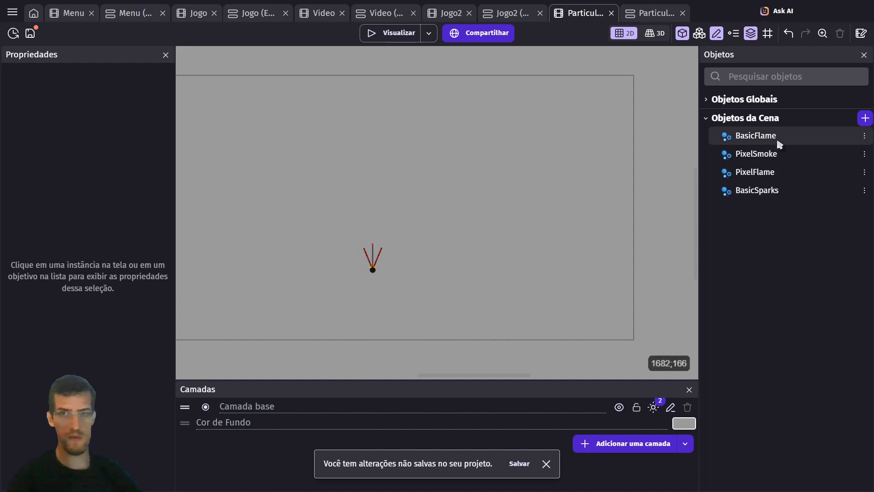
# Place a PixelFlame instance to the right of the existing fire and preview the scene
pyautogui.click(774, 173)
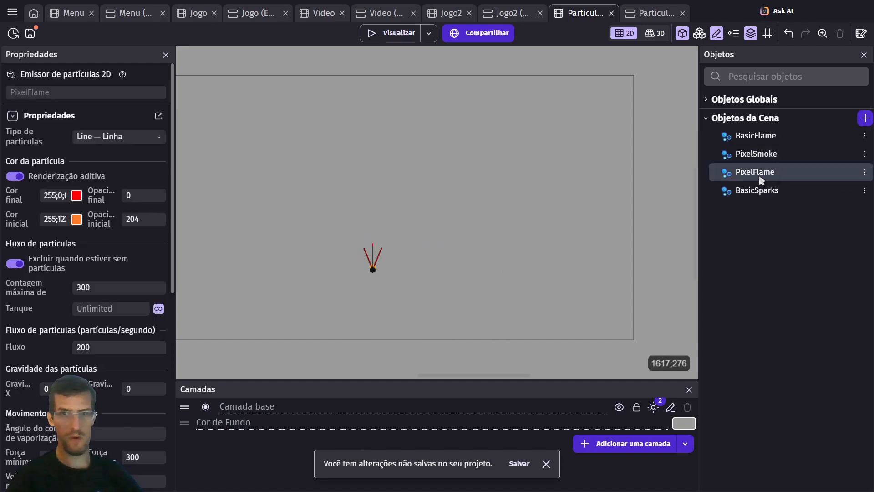
pyautogui.moveTo(762, 180); pyautogui.dragTo(489, 246)
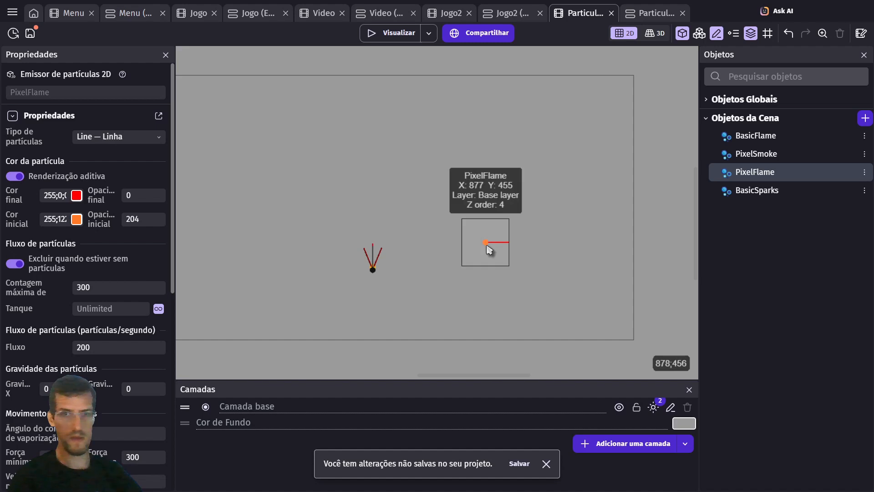
pyautogui.click(433, 156)
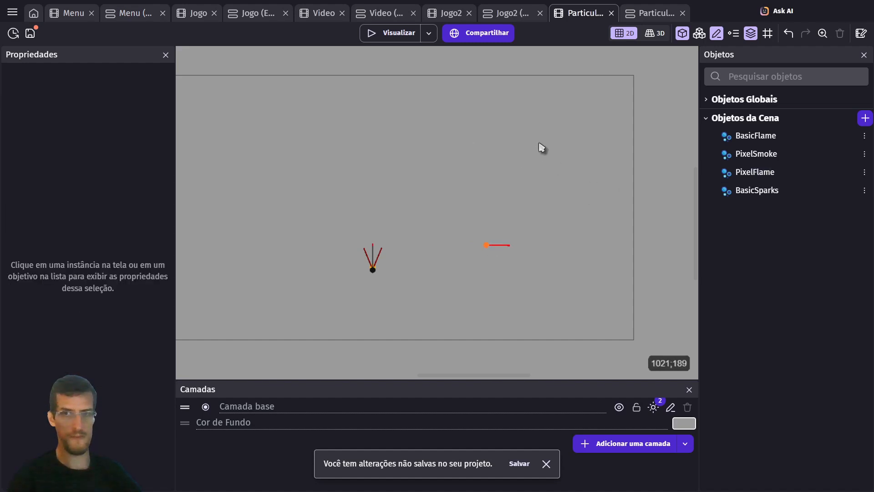
pyautogui.click(390, 33)
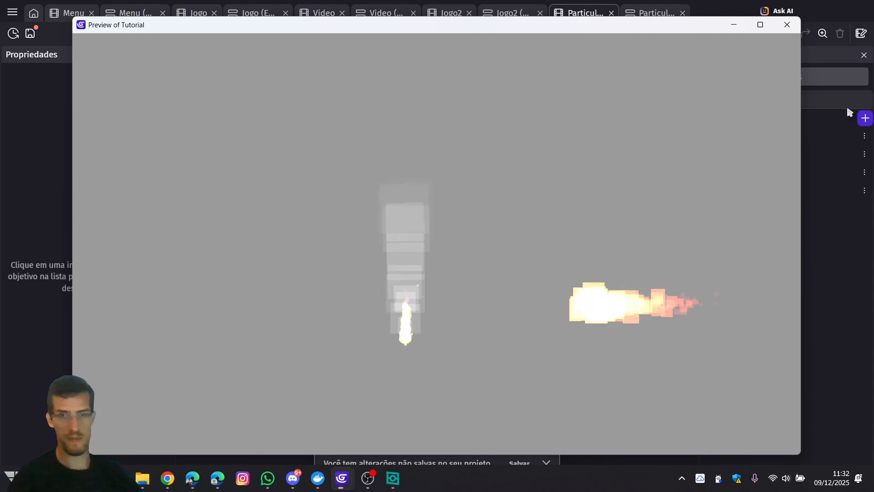
# Close the preview and review the PixelSmoke emitter's colour, opacity, flow, force, lifetime and size settings without applying changes
pyautogui.click(788, 25)
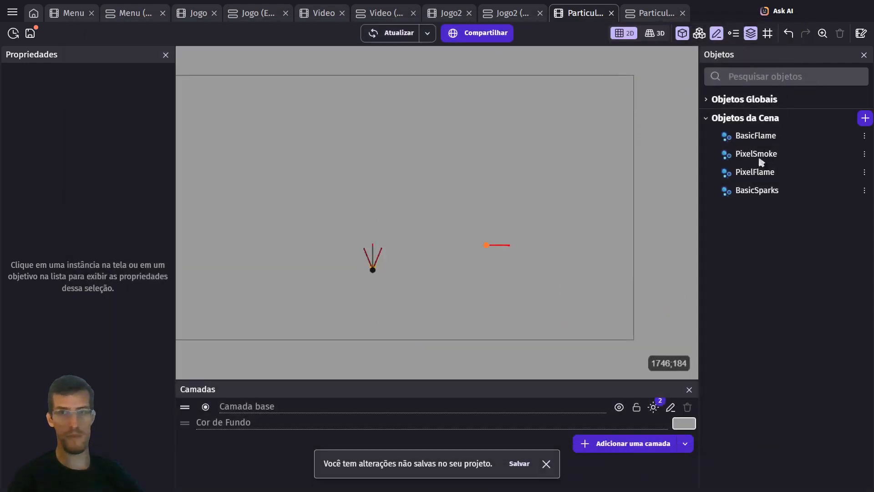
pyautogui.click(768, 156)
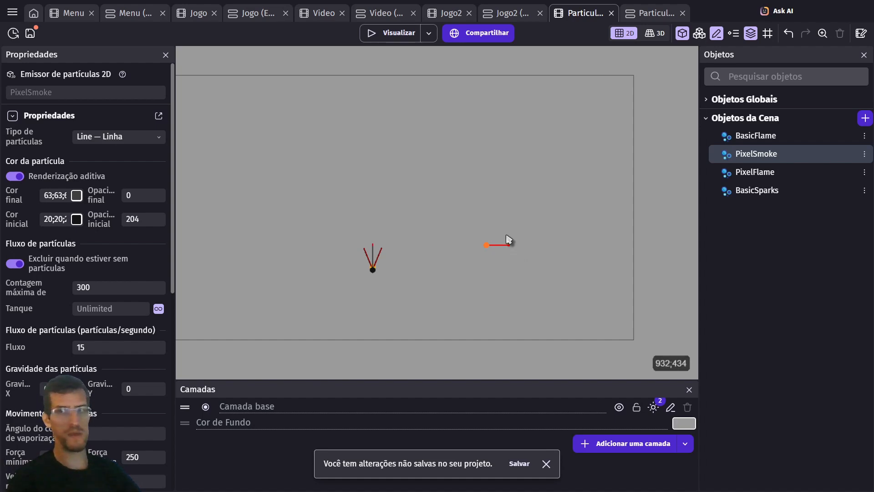
pyautogui.doubleClick(740, 155)
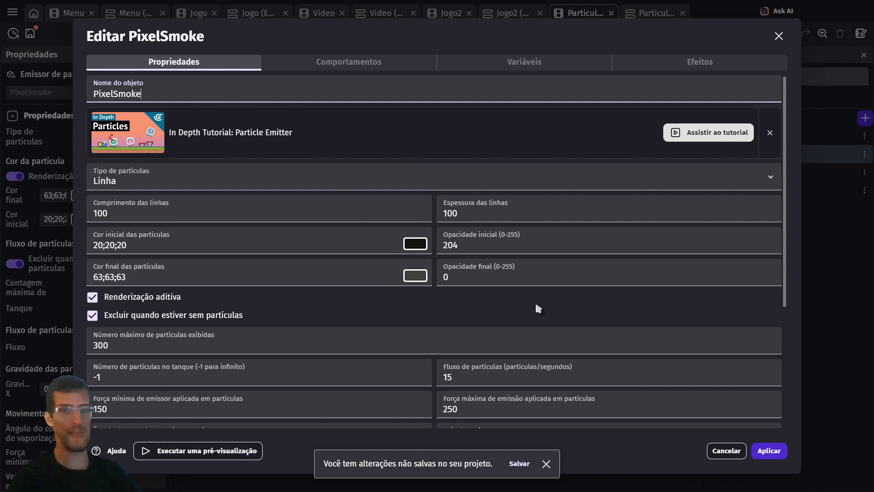
pyautogui.scroll(-4, 565, 315)
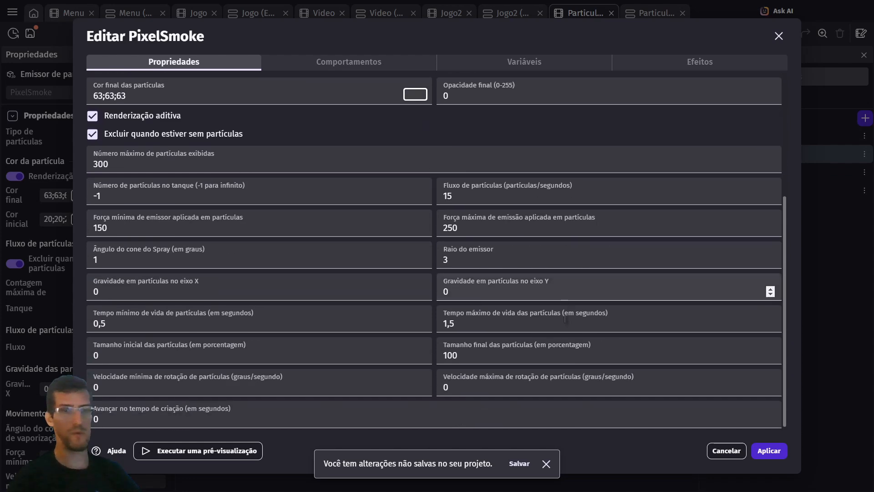
pyautogui.scroll(4, 457, 337)
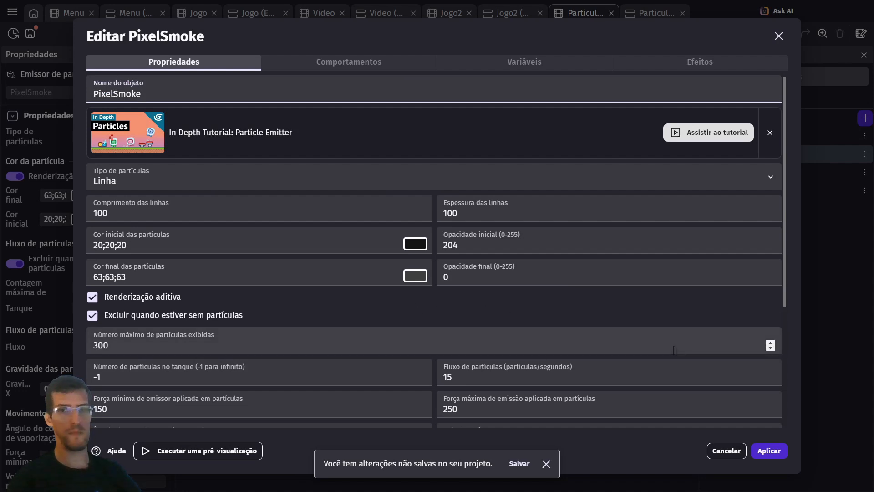
pyautogui.click(727, 451)
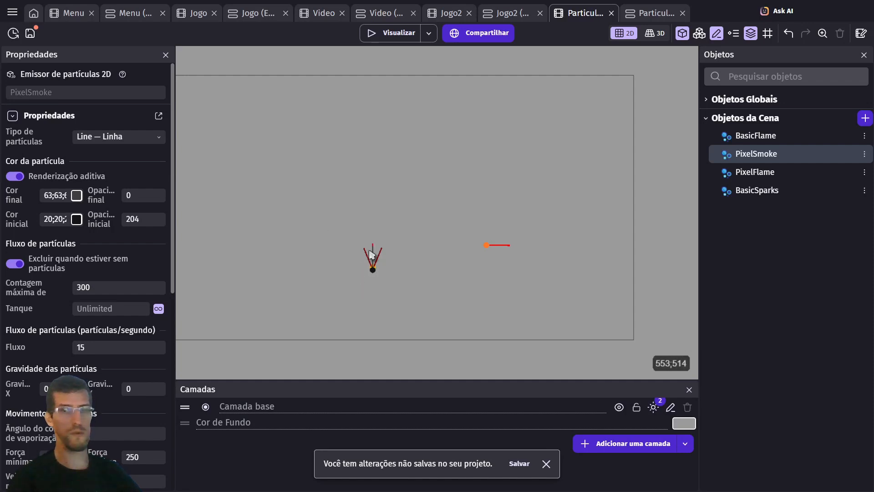